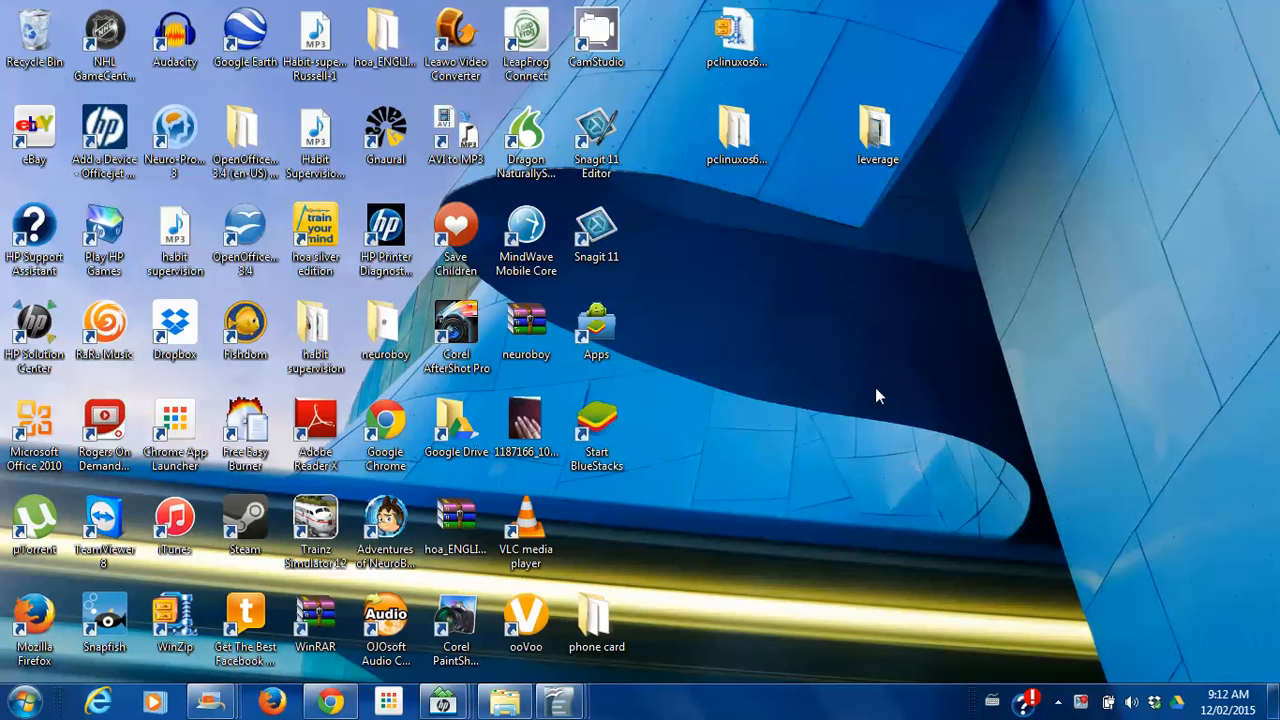
Start Audacity, close its welcome message and record a stereo voice clip about 31 seconds long.
double_click(168, 36)
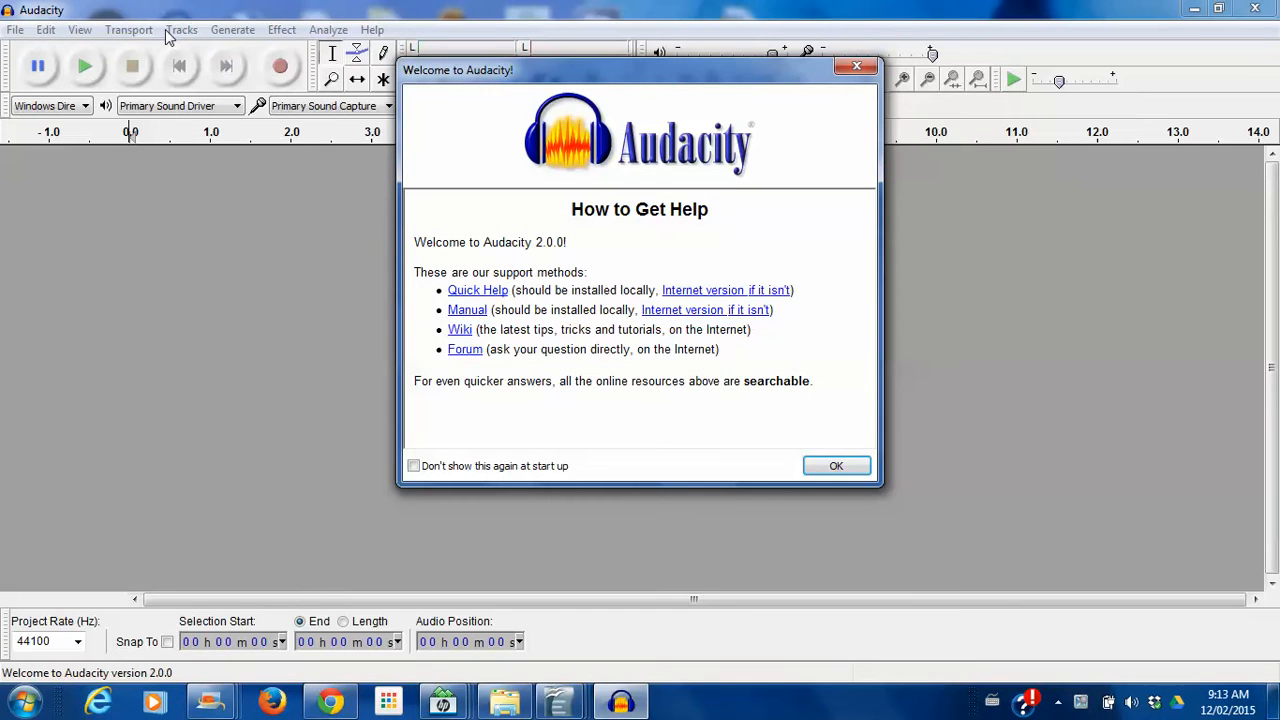
click(836, 467)
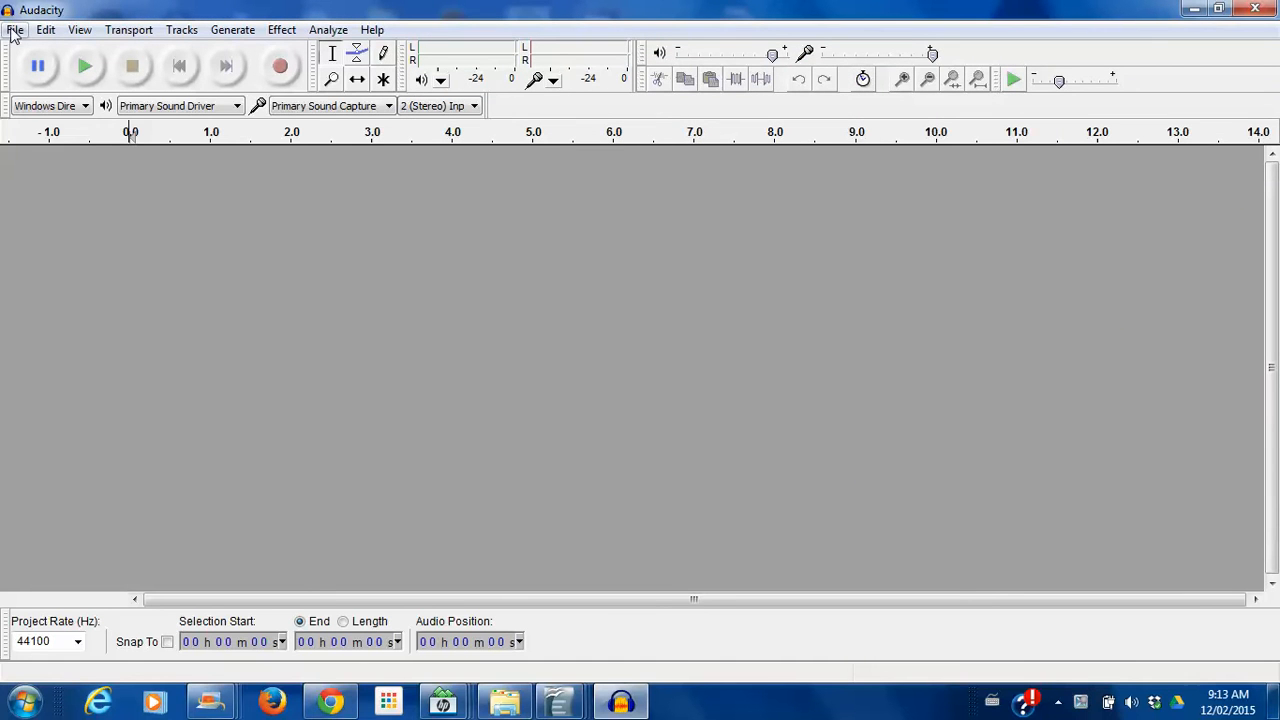
click(280, 68)
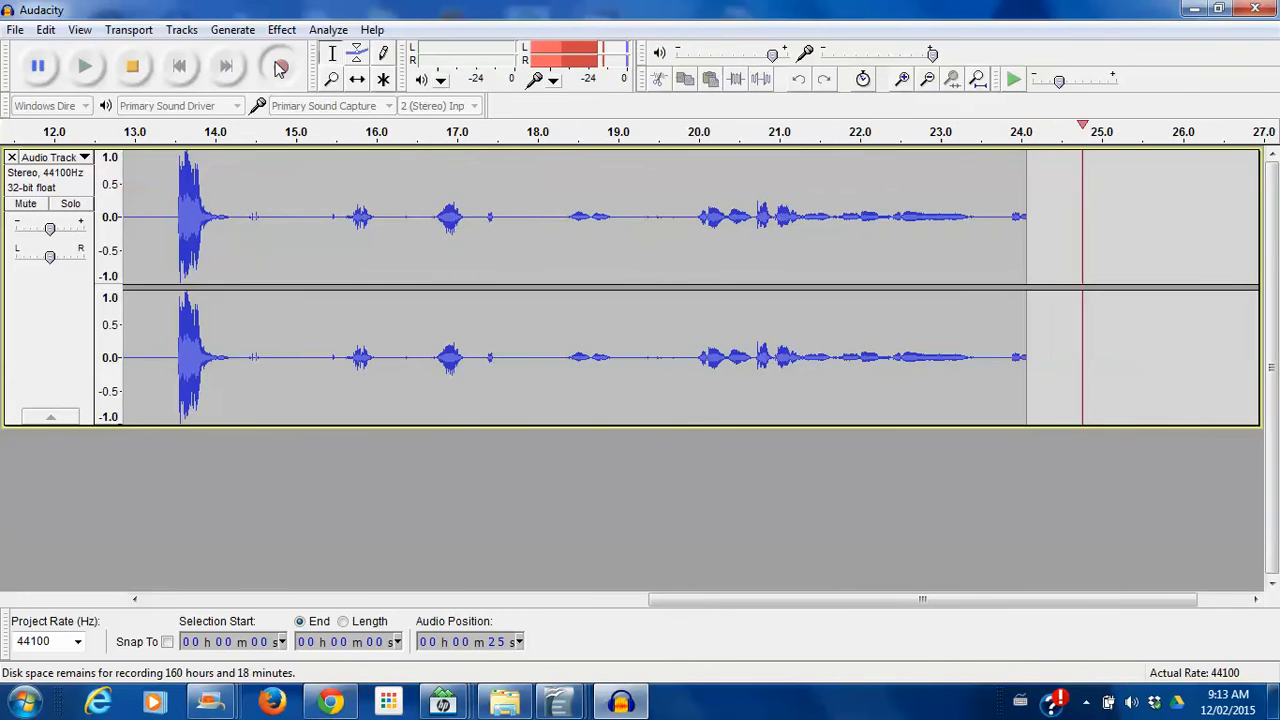
click(135, 65)
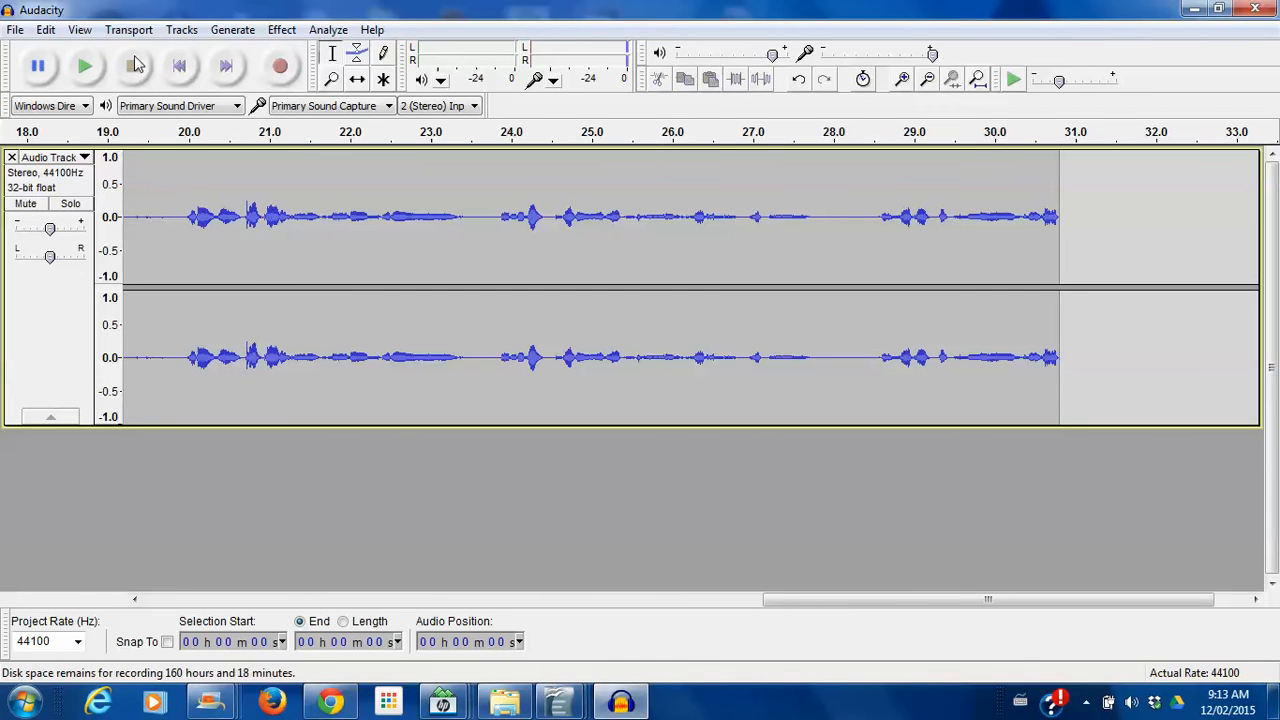
Play back the recording's opening and amplify the short noise at about 6.8 to 7.5 s by -38.8 dB.
click(85, 72)
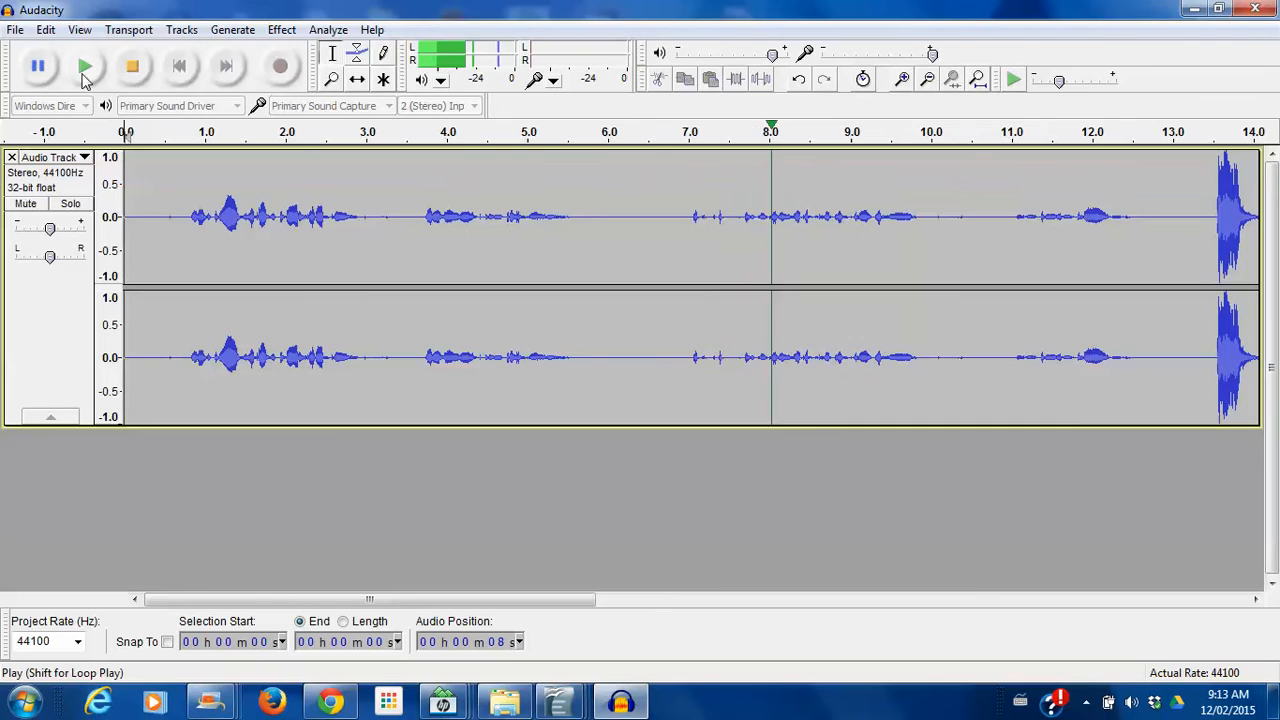
click(132, 67)
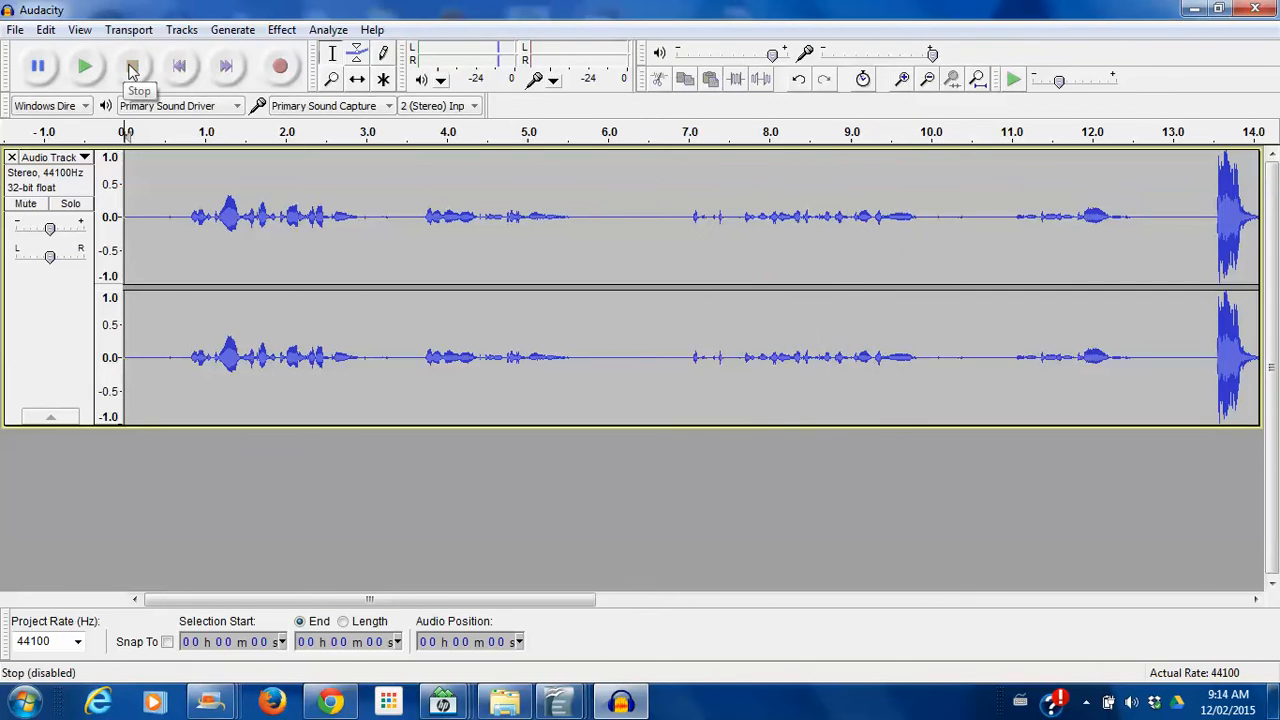
drag(729, 218, 673, 218)
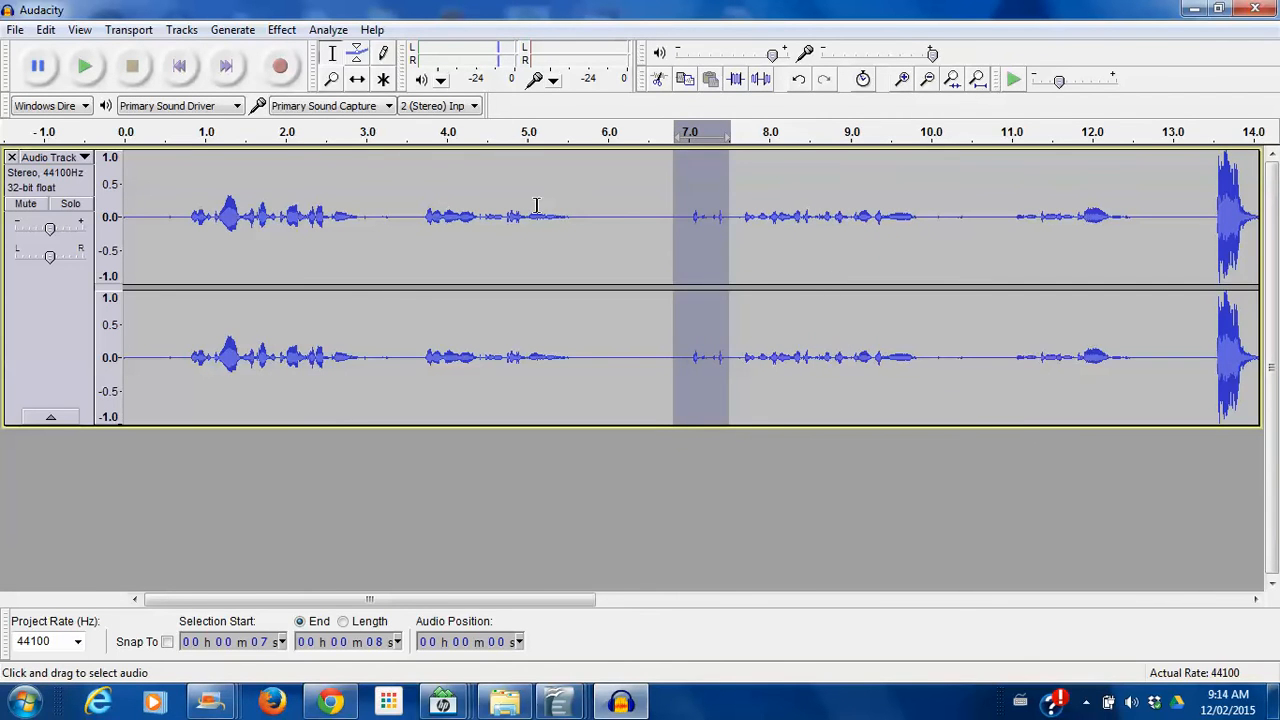
click(281, 31)
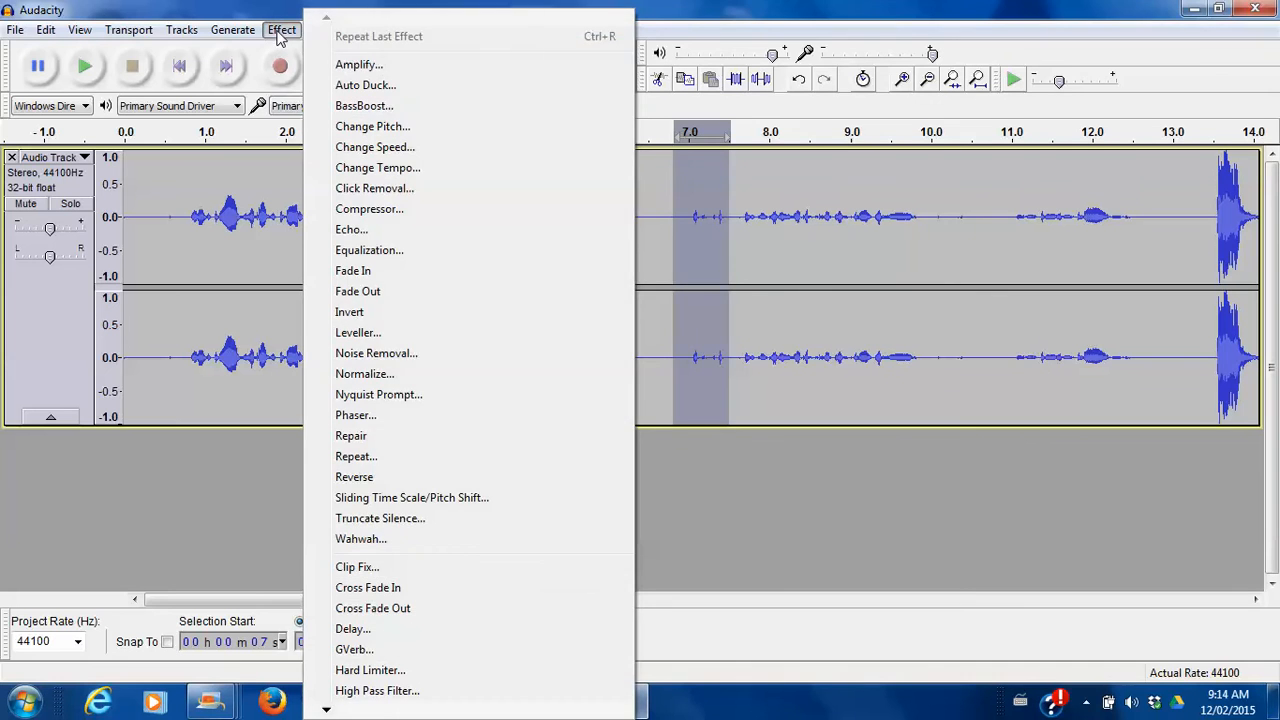
click(360, 65)
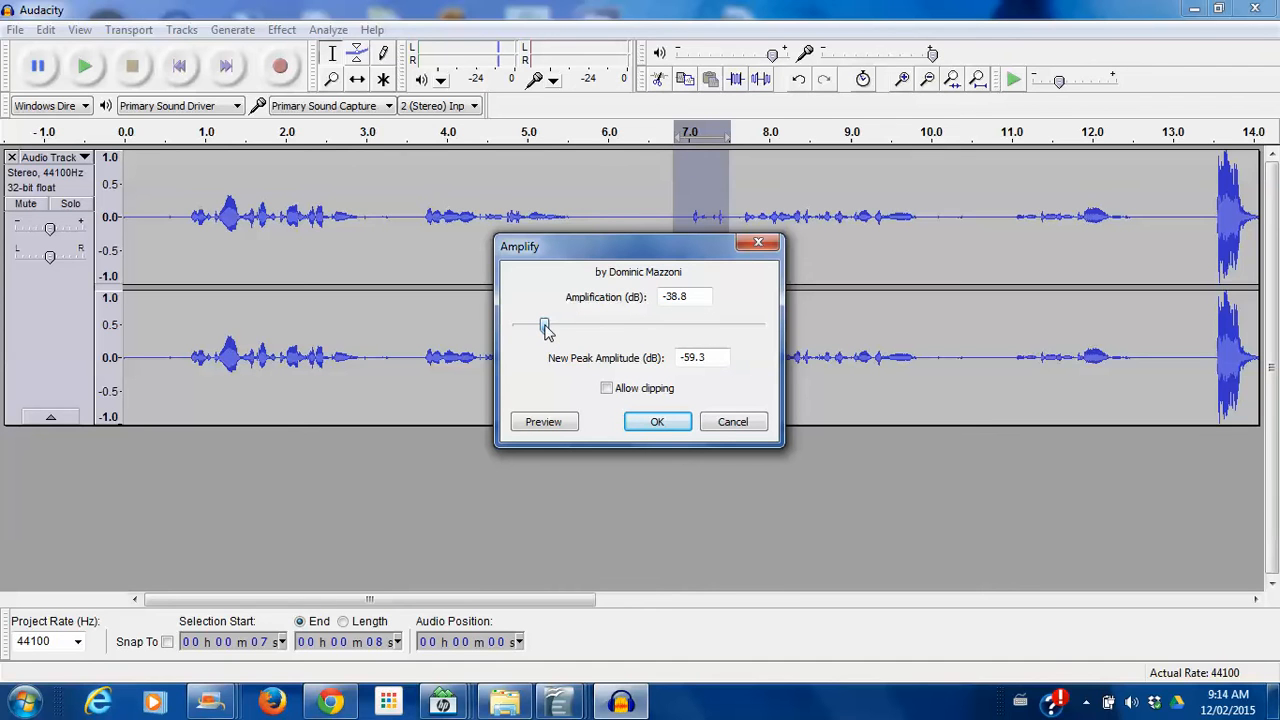
click(657, 422)
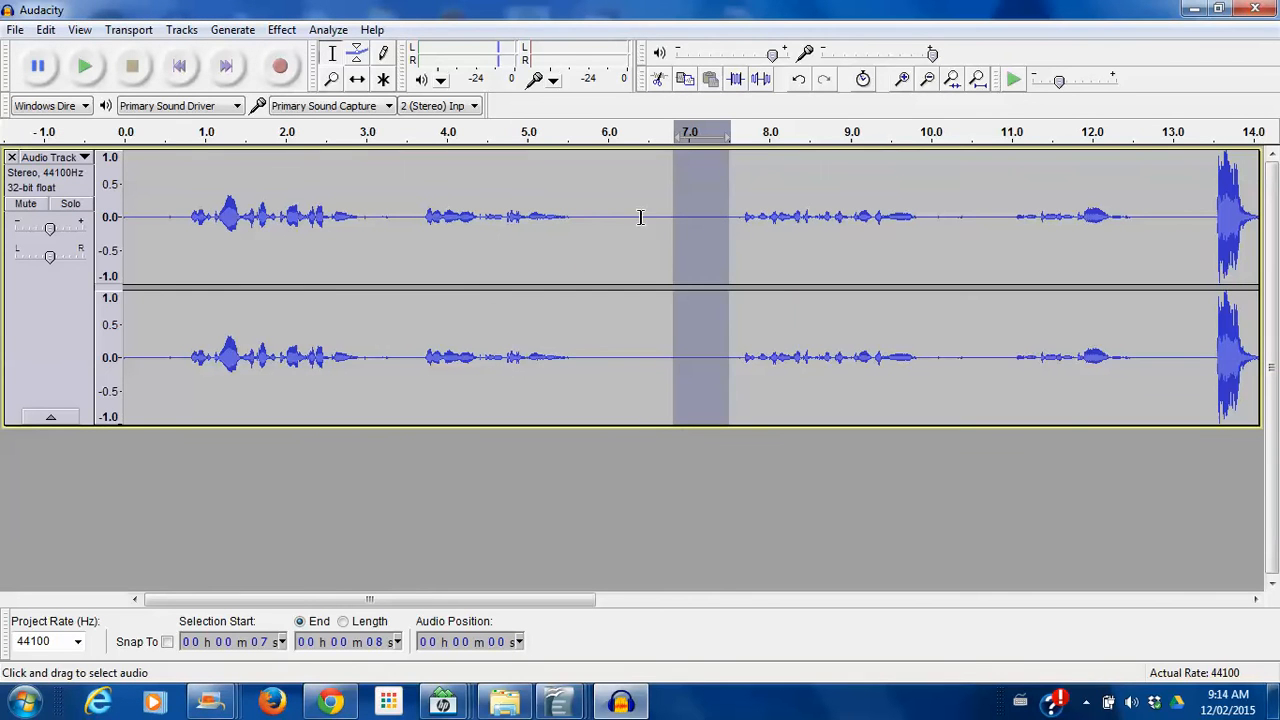
Repeat the Amplify effect on the quiet stretch from about 5.8 to 7.5 s and copy that stretch.
drag(593, 225, 732, 243)
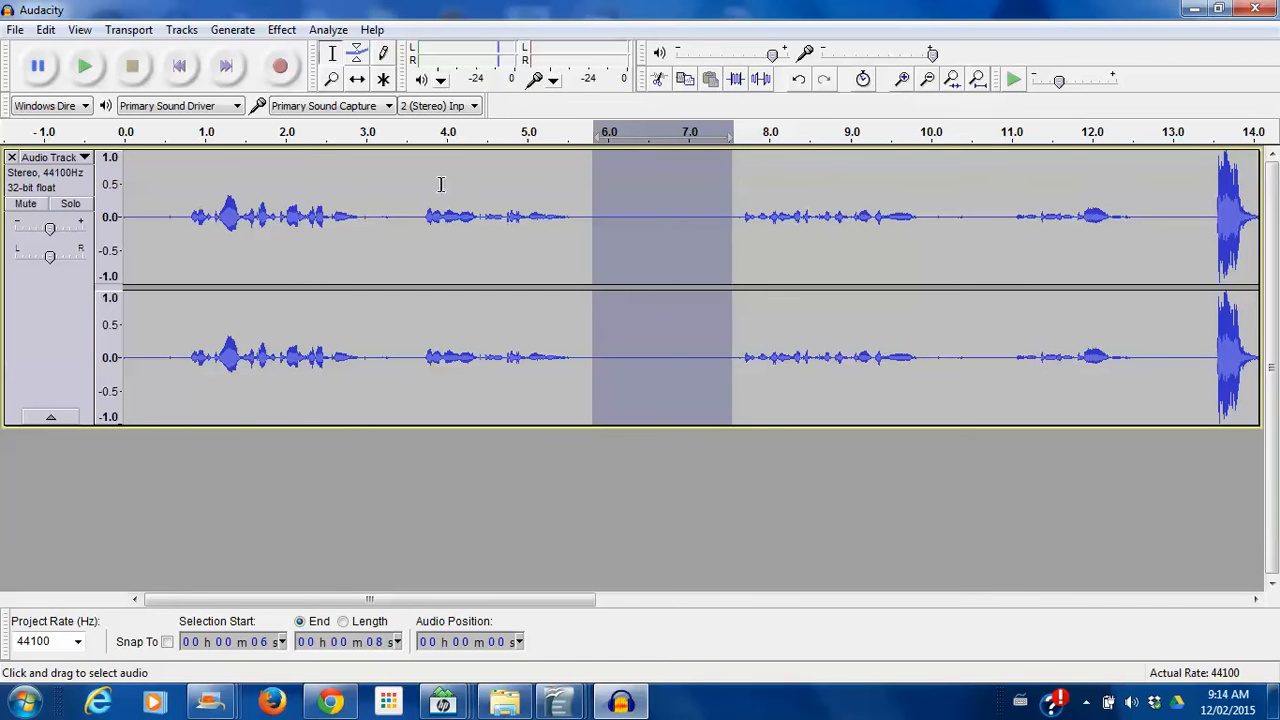
click(281, 29)
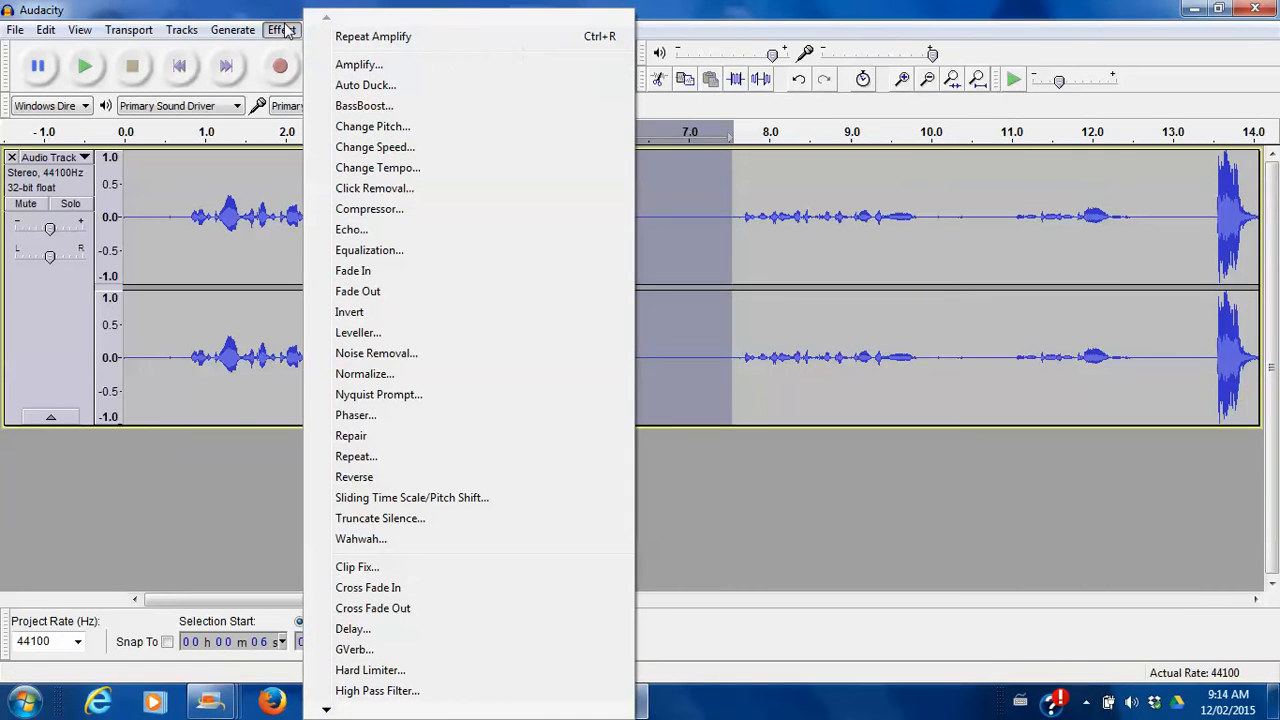
click(394, 44)
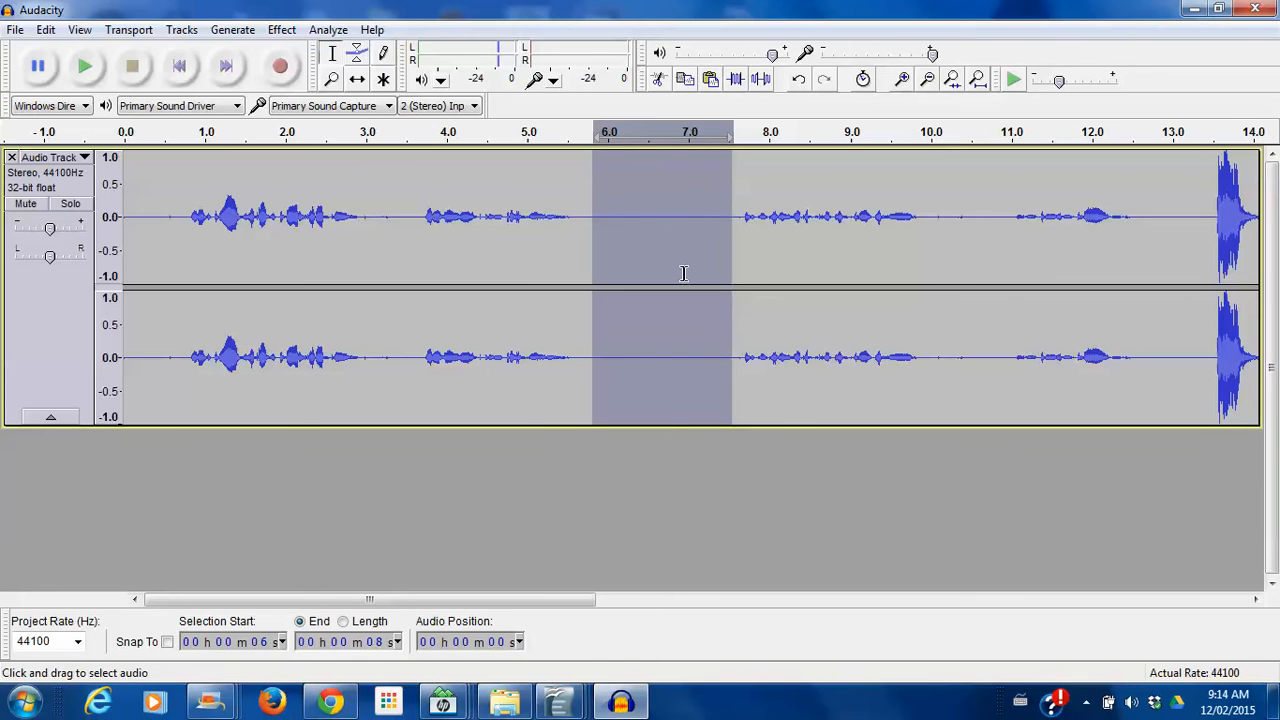
Paste the copied silence into the track at about 3.5 s and again at about 12.6 s.
click(533, 305)
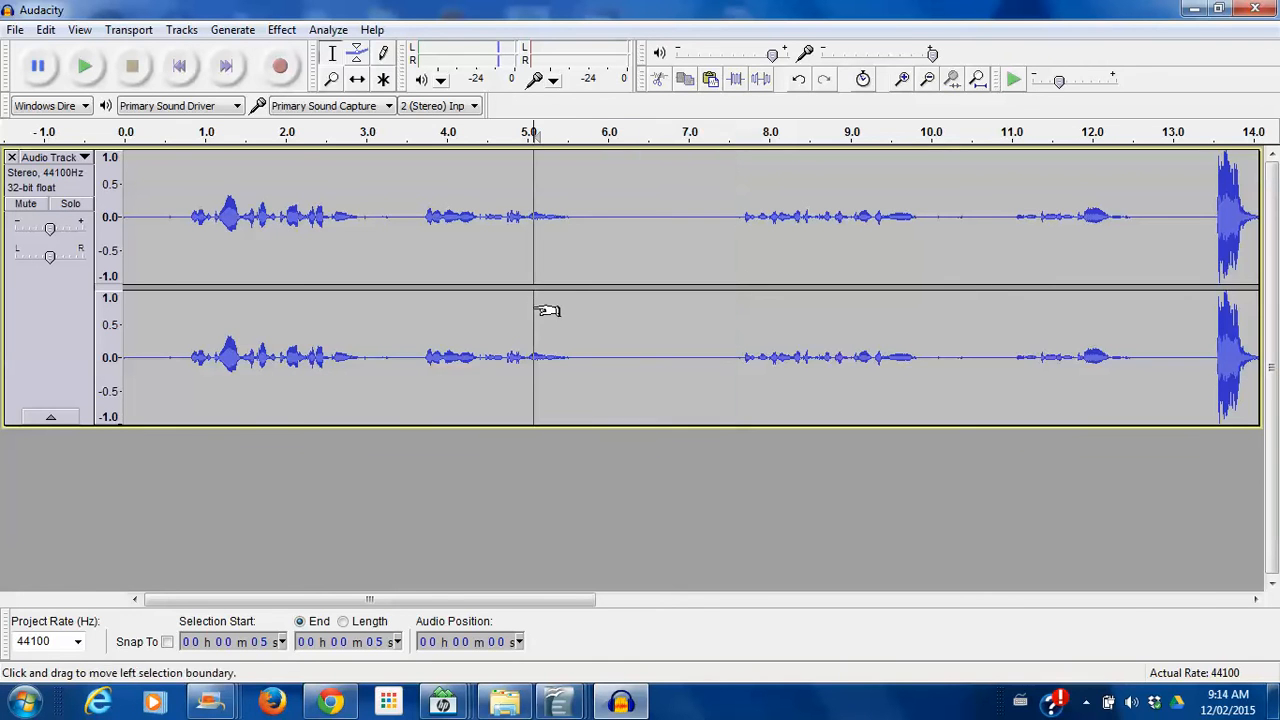
click(407, 216)
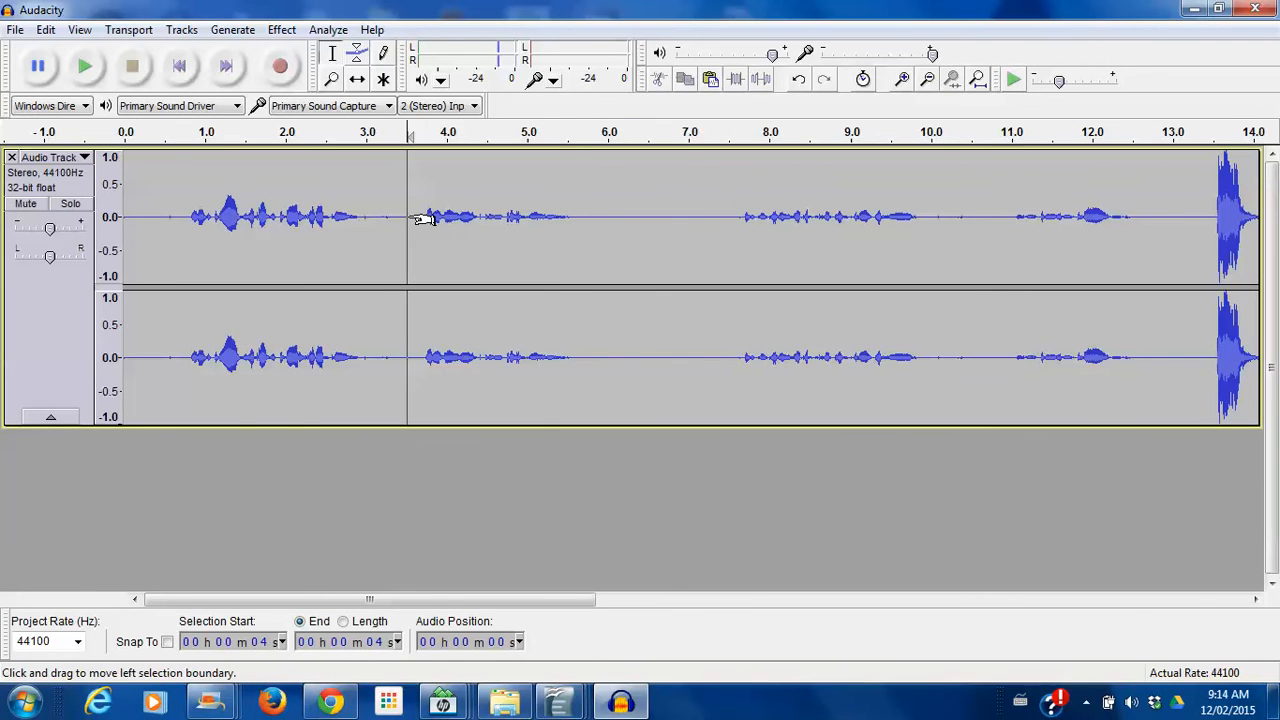
key(ctrl+v)
click(1145, 218)
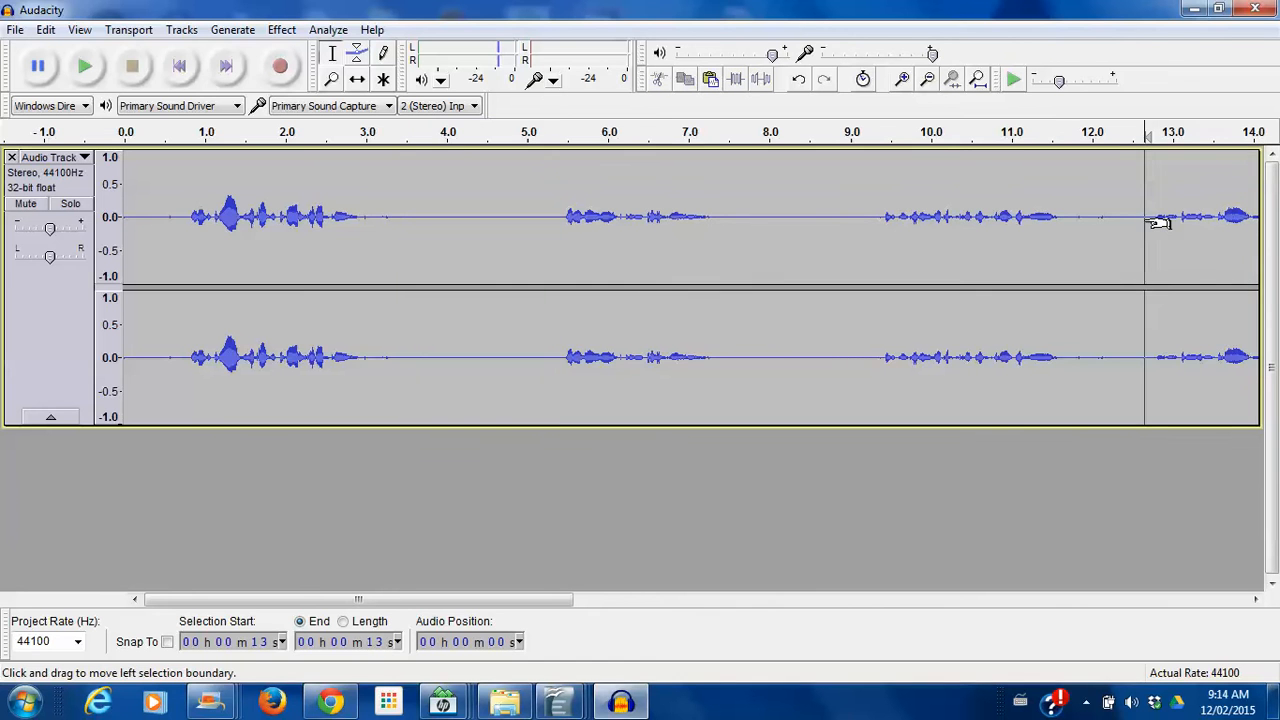
key(ctrl+v)
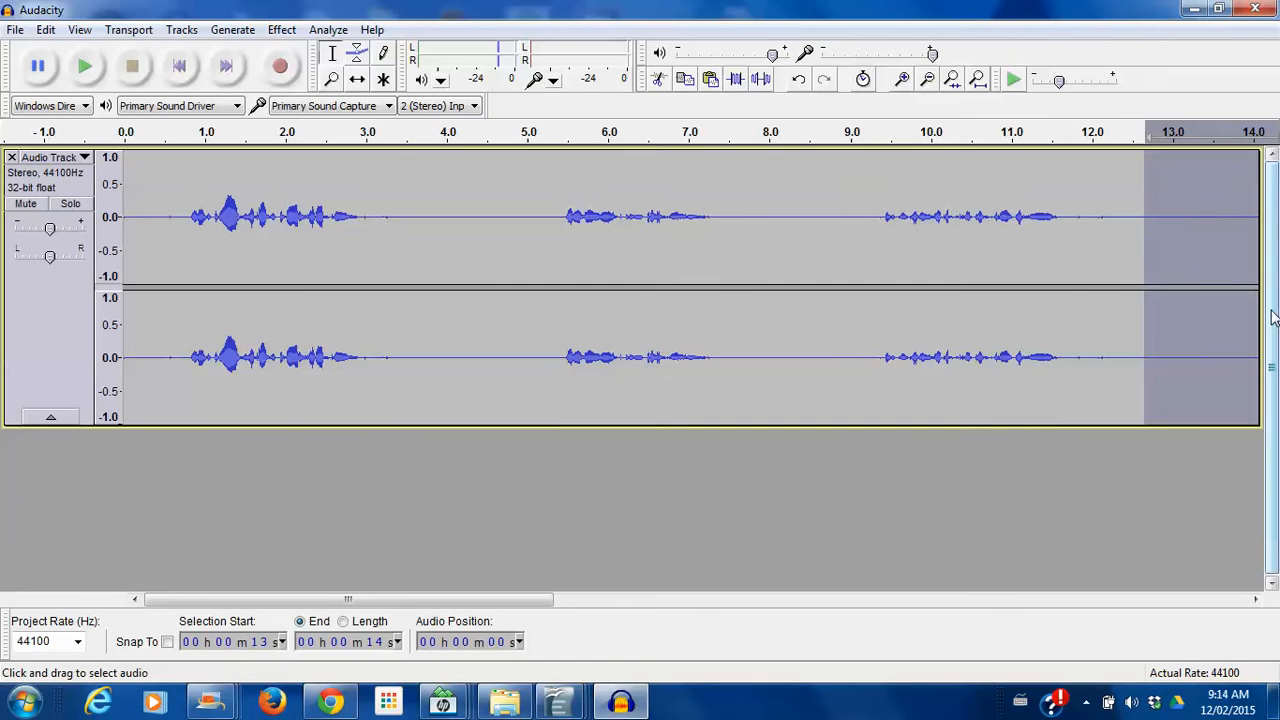
Play back the track from about 14.6 s to its end.
drag(1206, 345, 1274, 343)
click(540, 221)
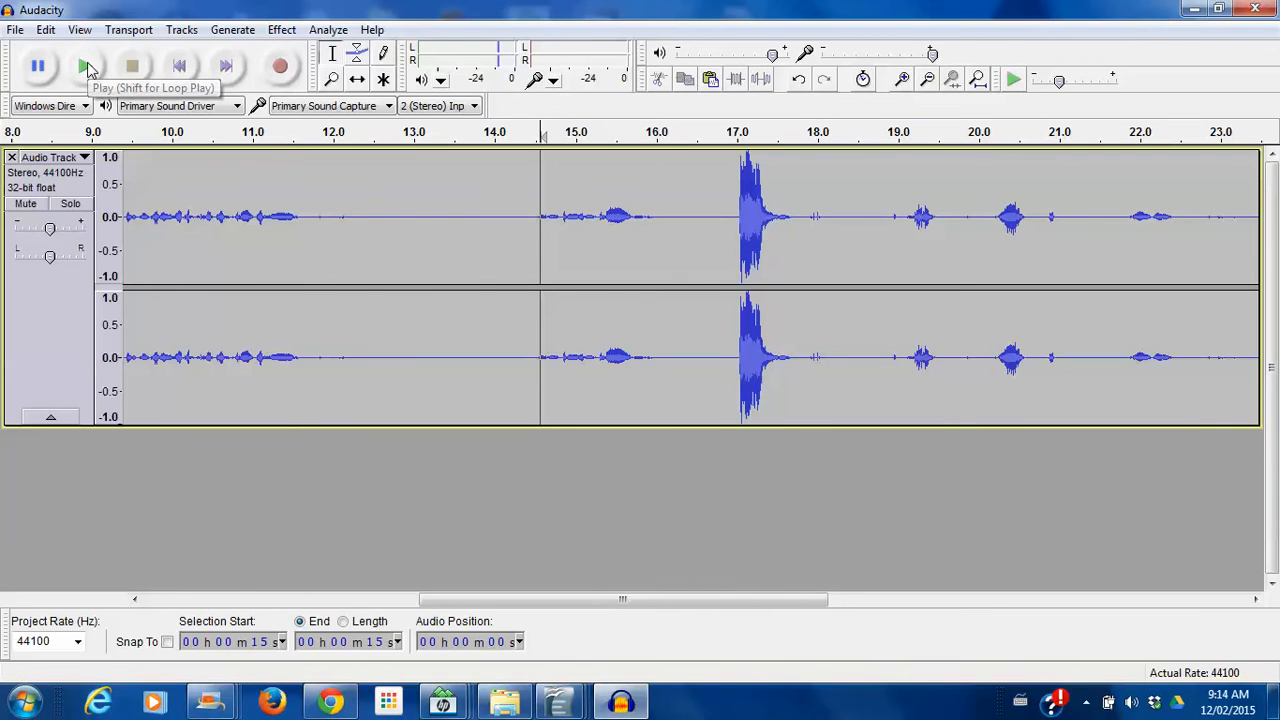
click(87, 67)
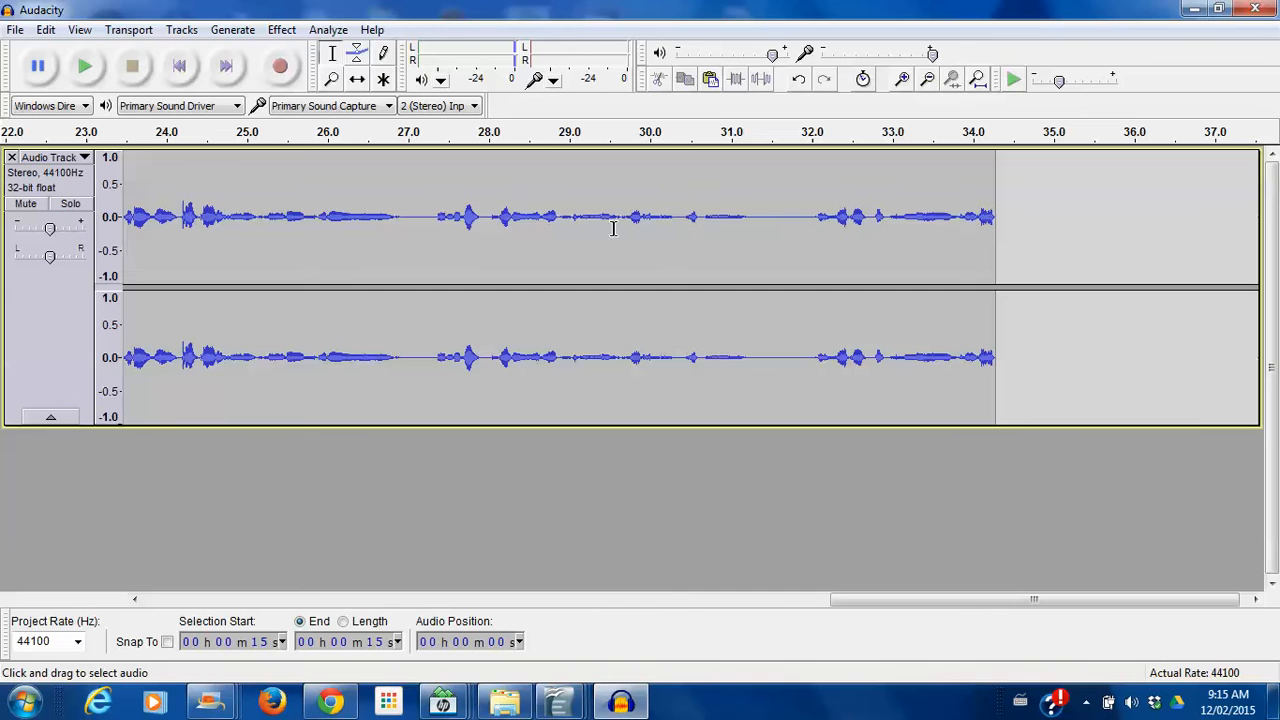
Select the passage from about 28.4 to 31.0 s, magnify it and play it back.
drag(520, 218, 735, 240)
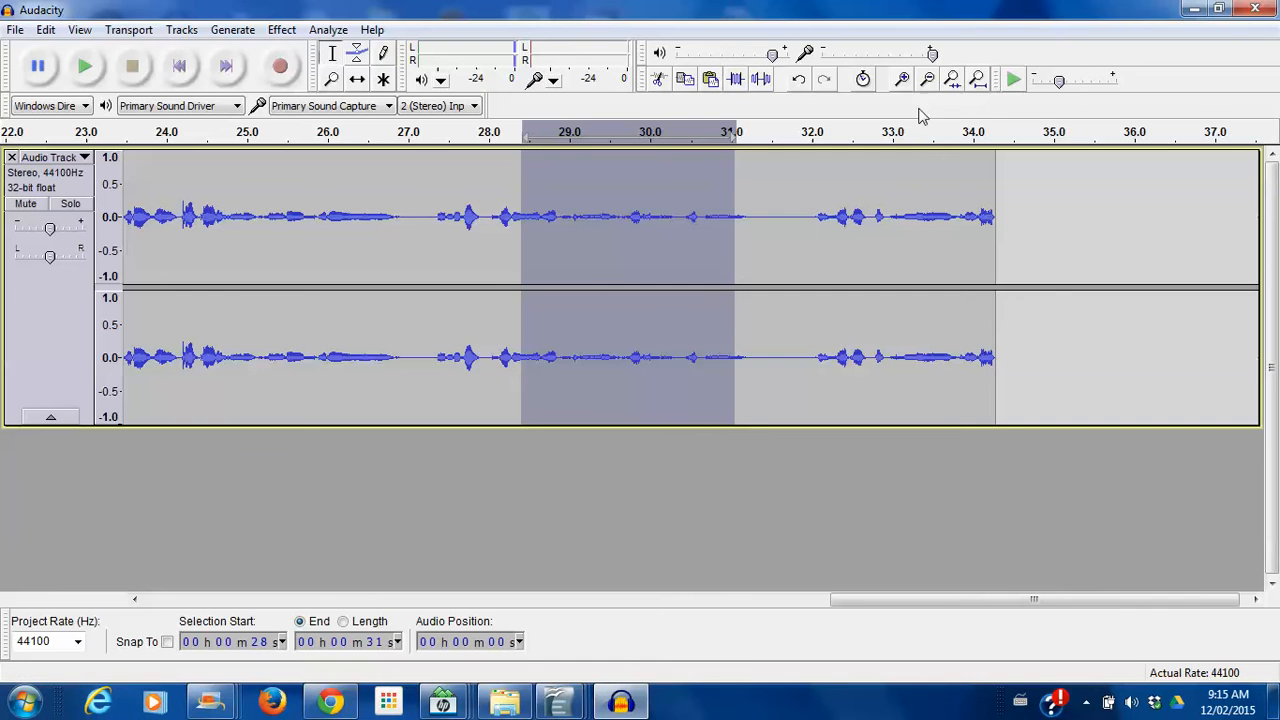
click(901, 79)
click(901, 79)
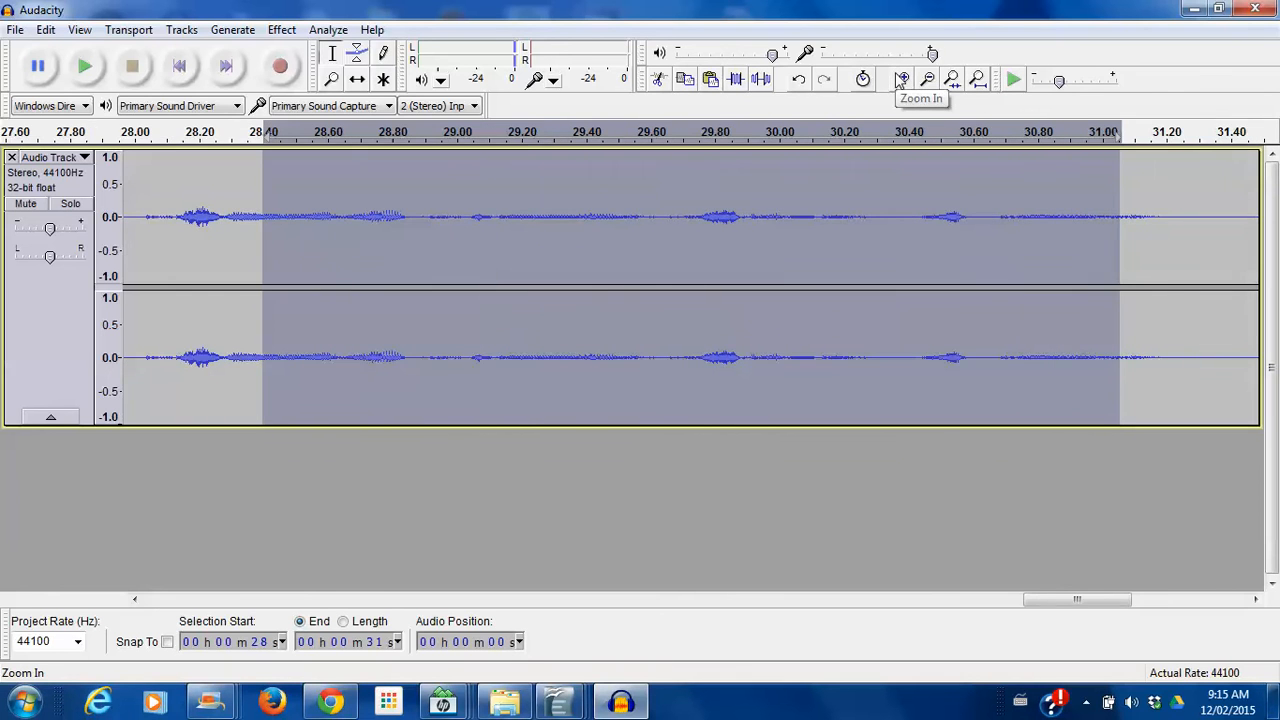
click(901, 79)
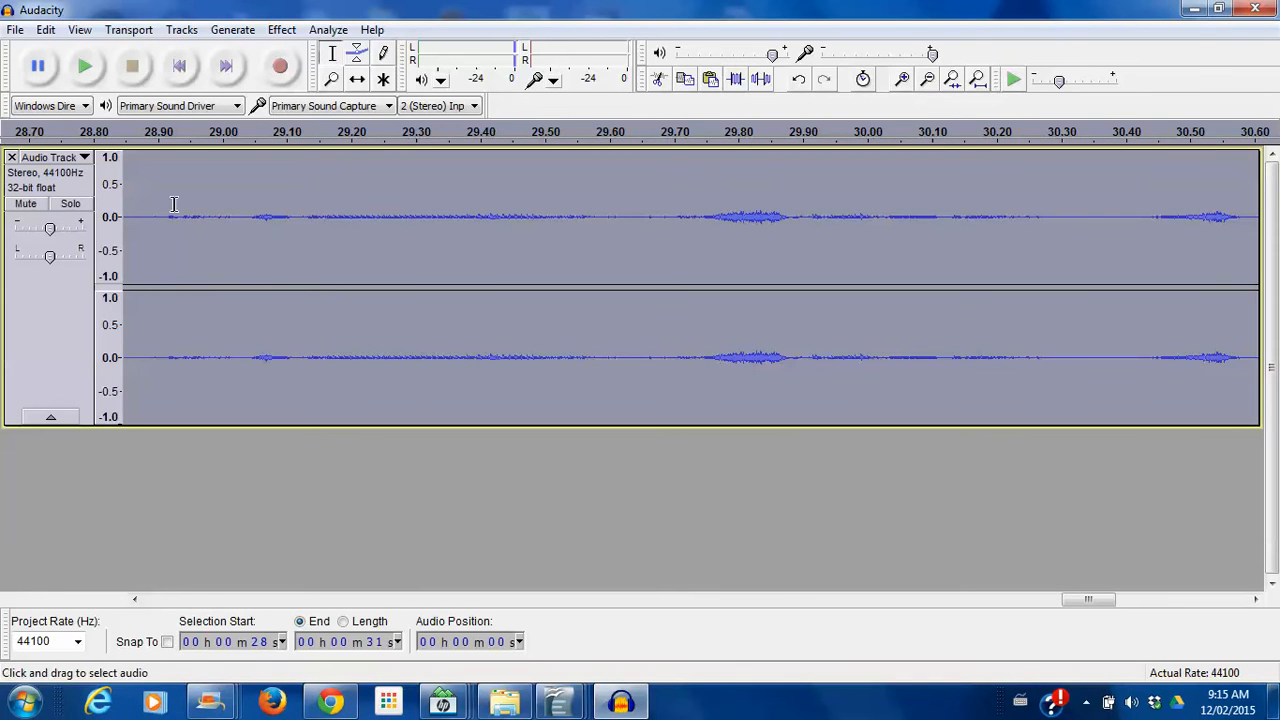
click(95, 62)
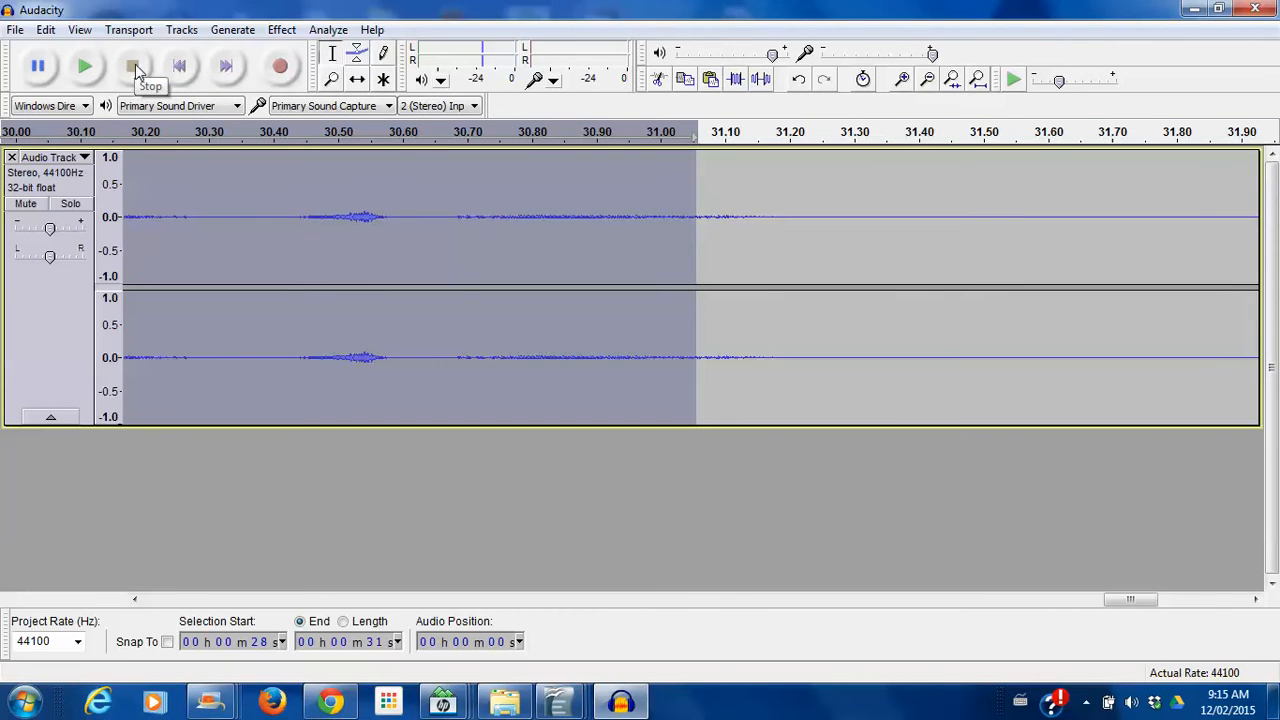
Play the sound at about 30.35 to 30.66 s, and select and play the stretch from about 30.38 to 31.32 s.
drag(239, 216, 441, 257)
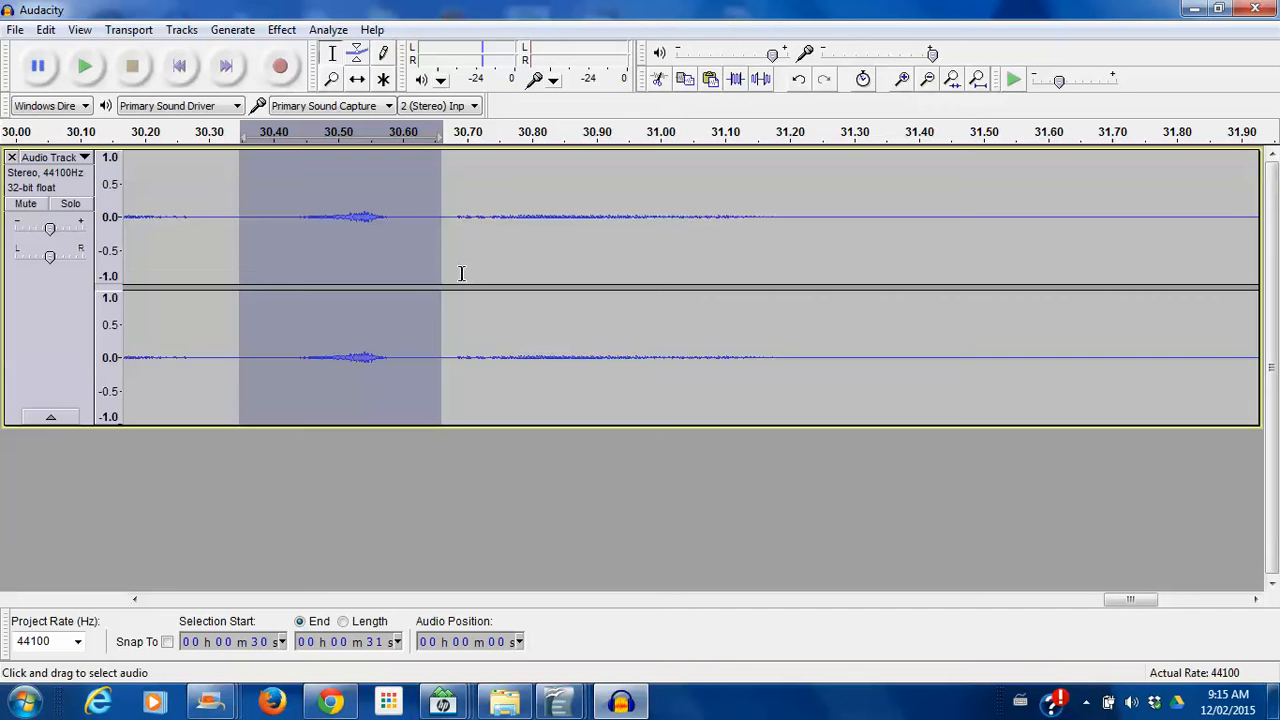
click(84, 66)
drag(259, 217, 866, 220)
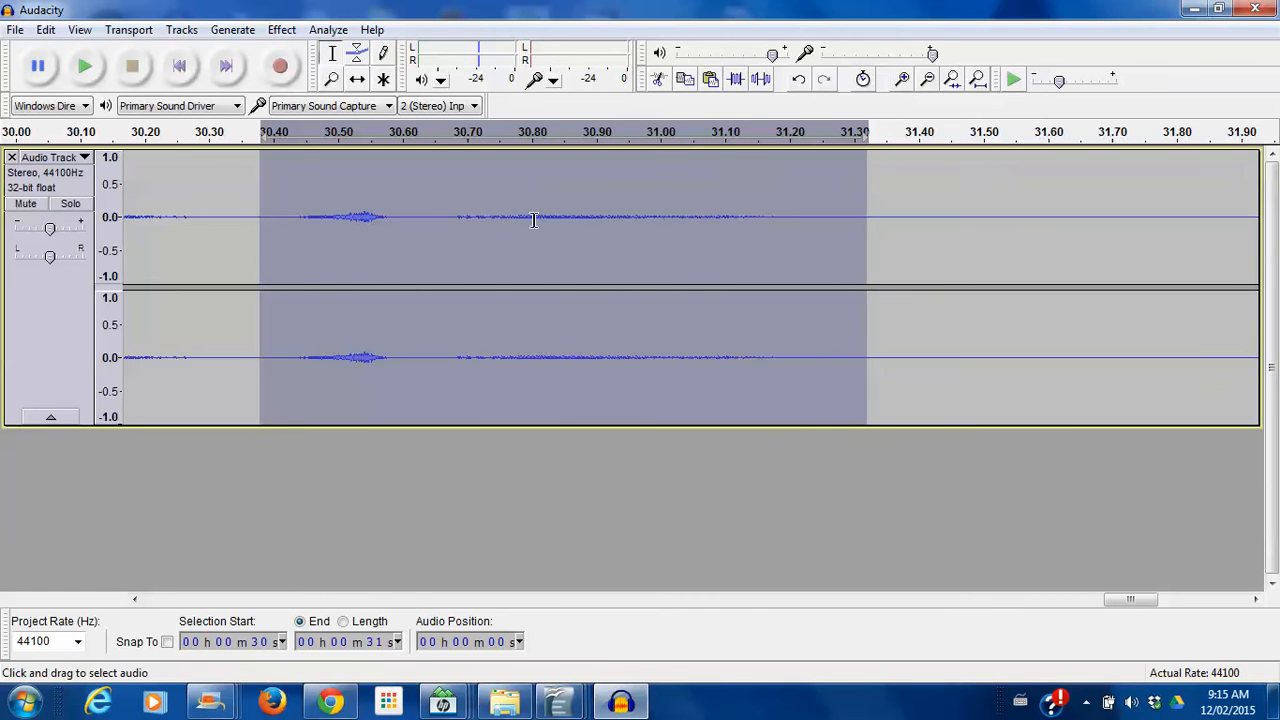
click(87, 66)
click(85, 67)
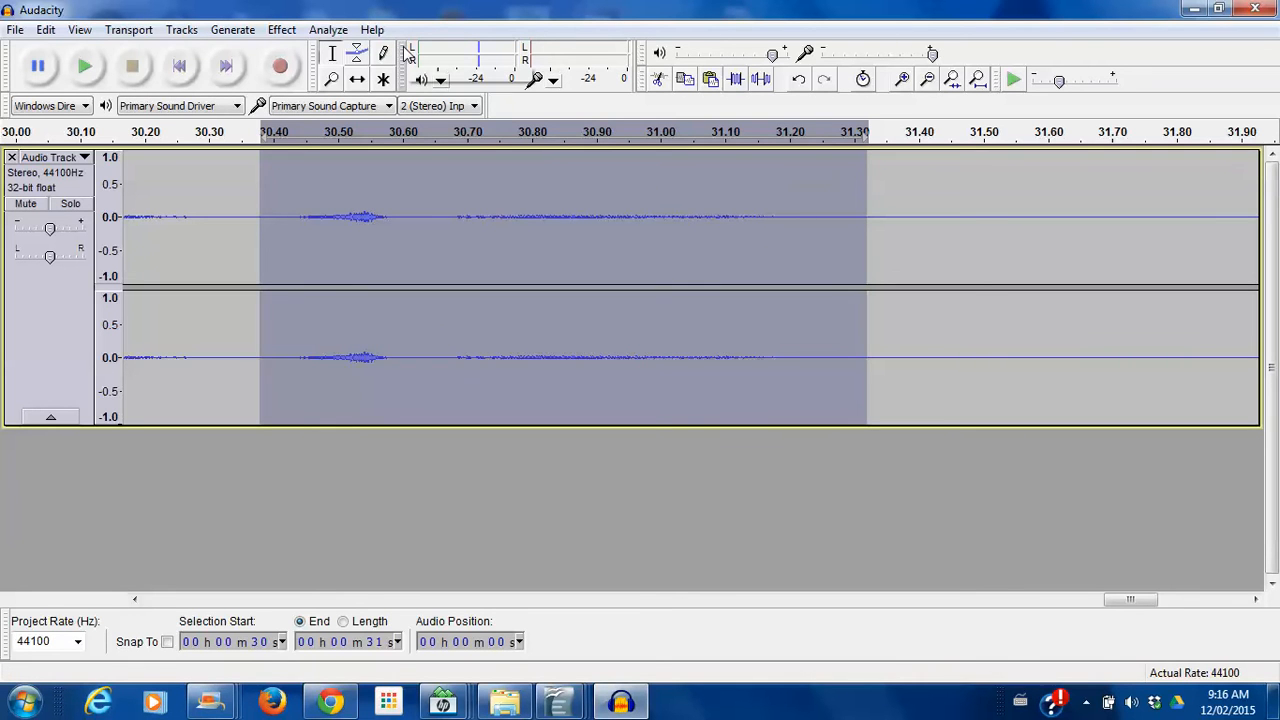
Try deleting the selected stretch outright, and undo the deletion.
key(Delete)
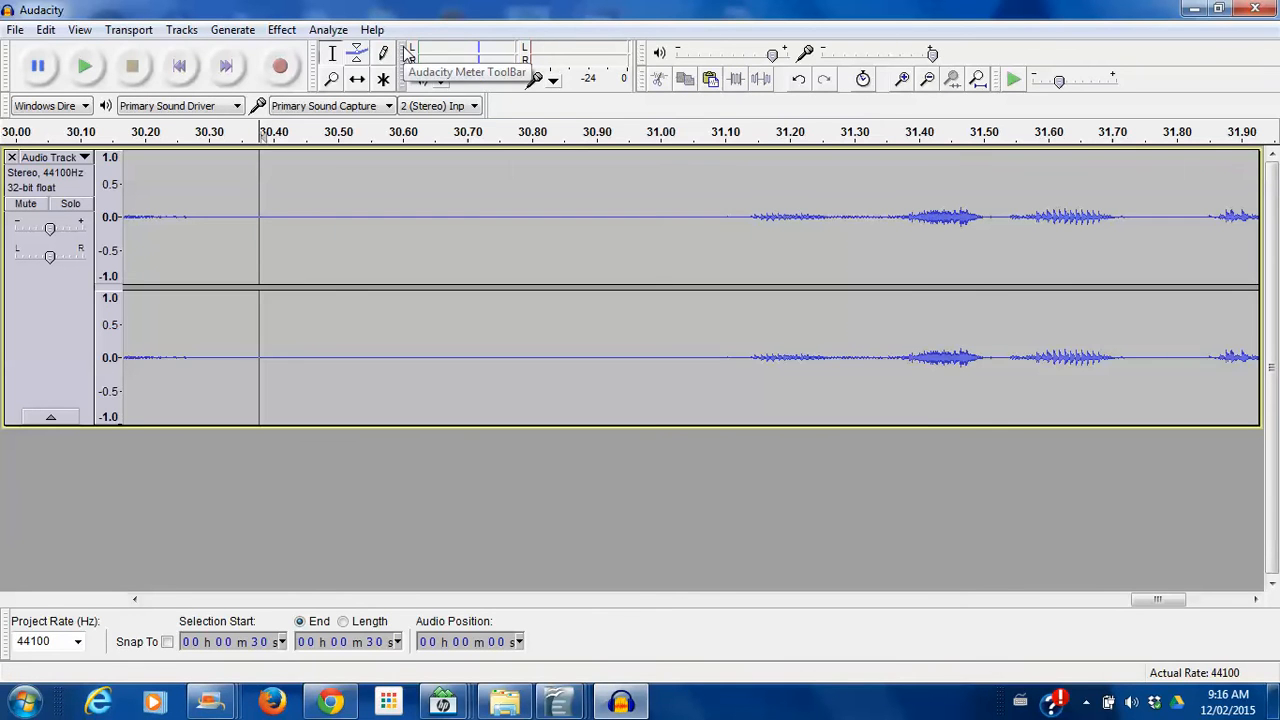
click(46, 30)
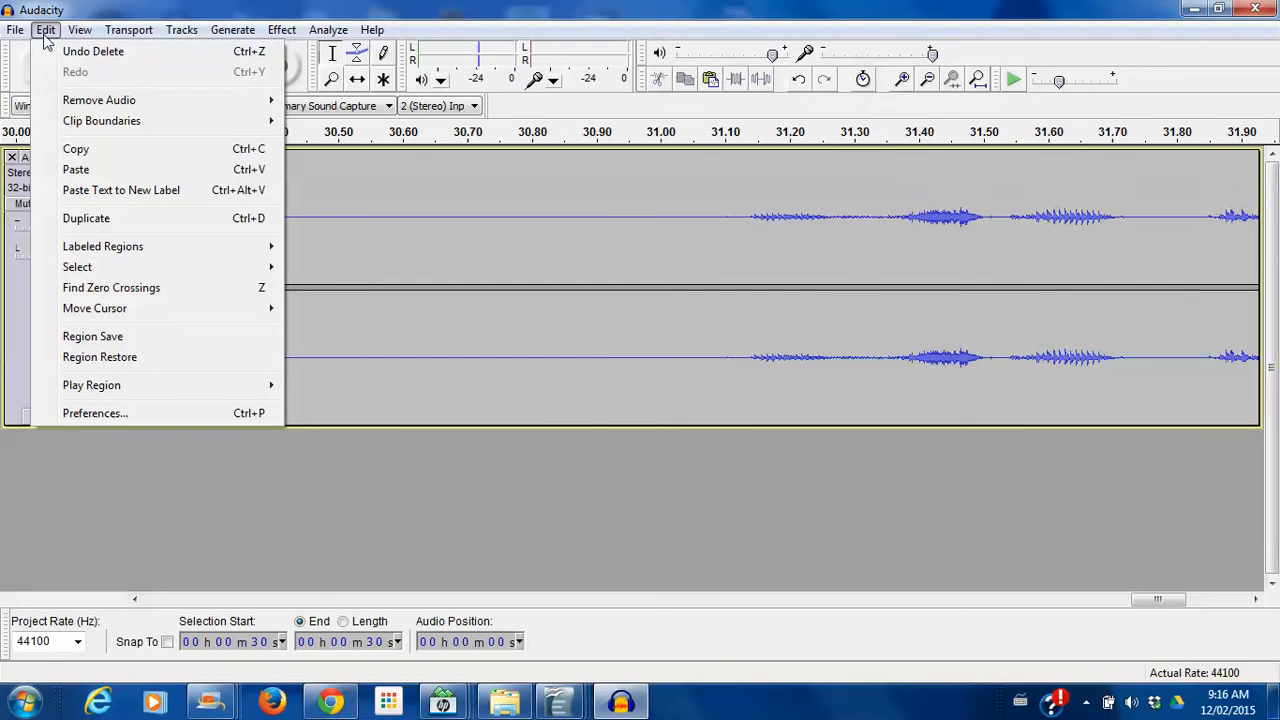
click(71, 56)
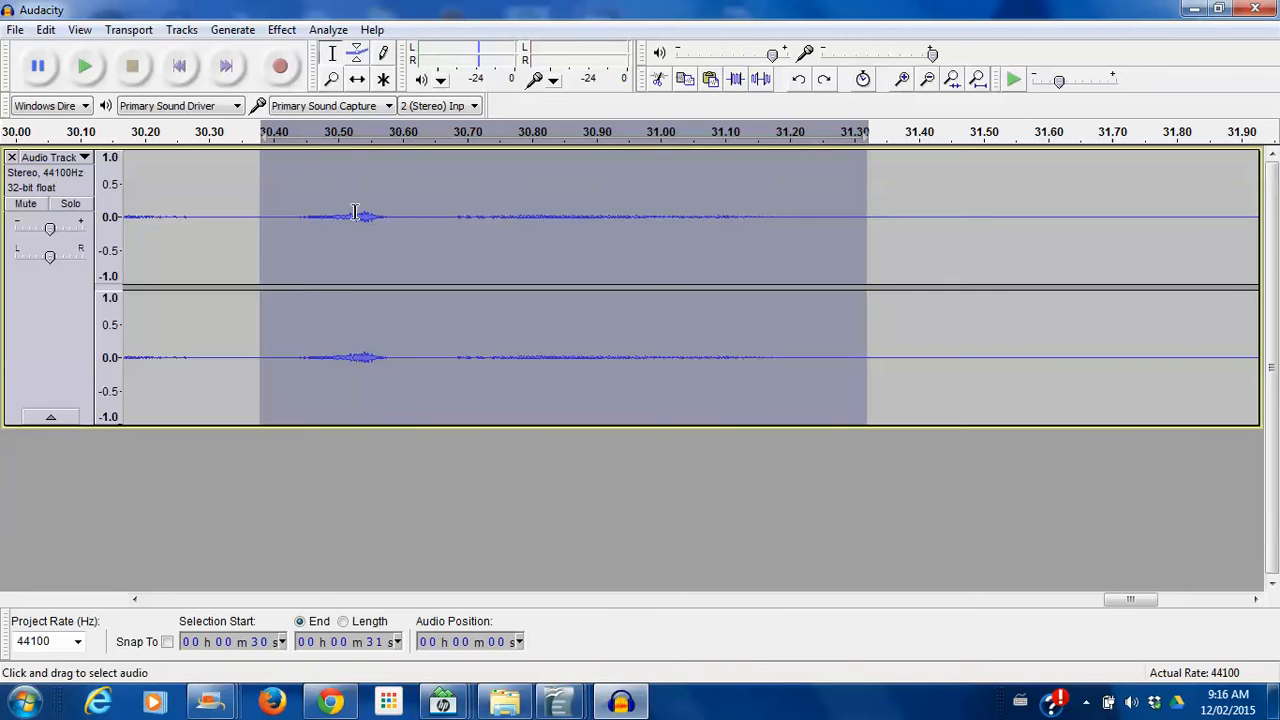
Replace the selected stretch starting at about 30.38 s with the copied silence.
key(ctrl+v)
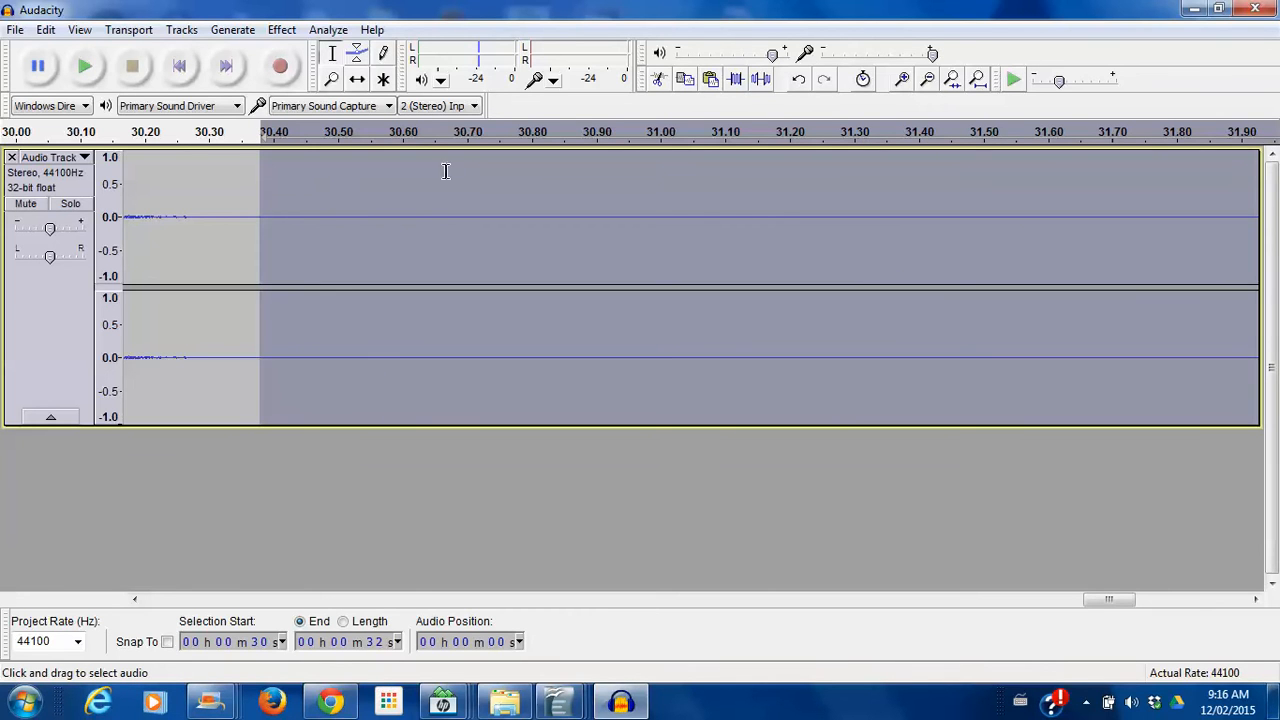
click(928, 80)
click(928, 80)
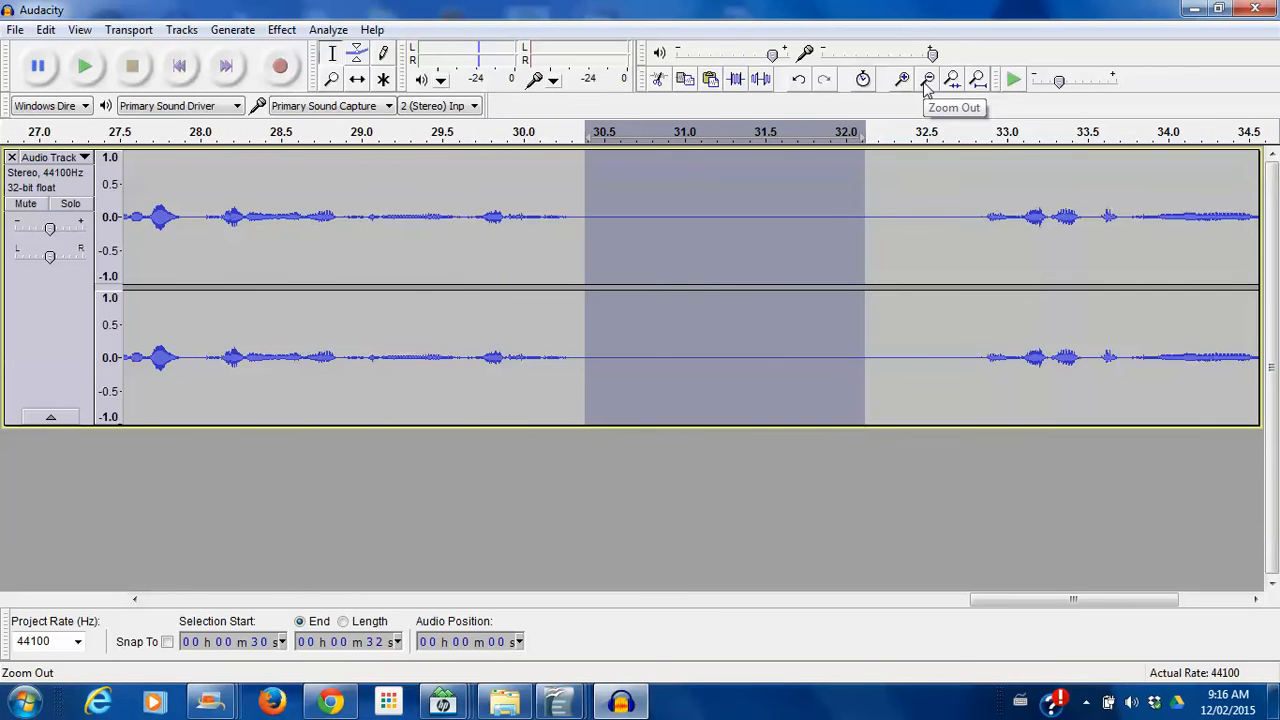
click(928, 80)
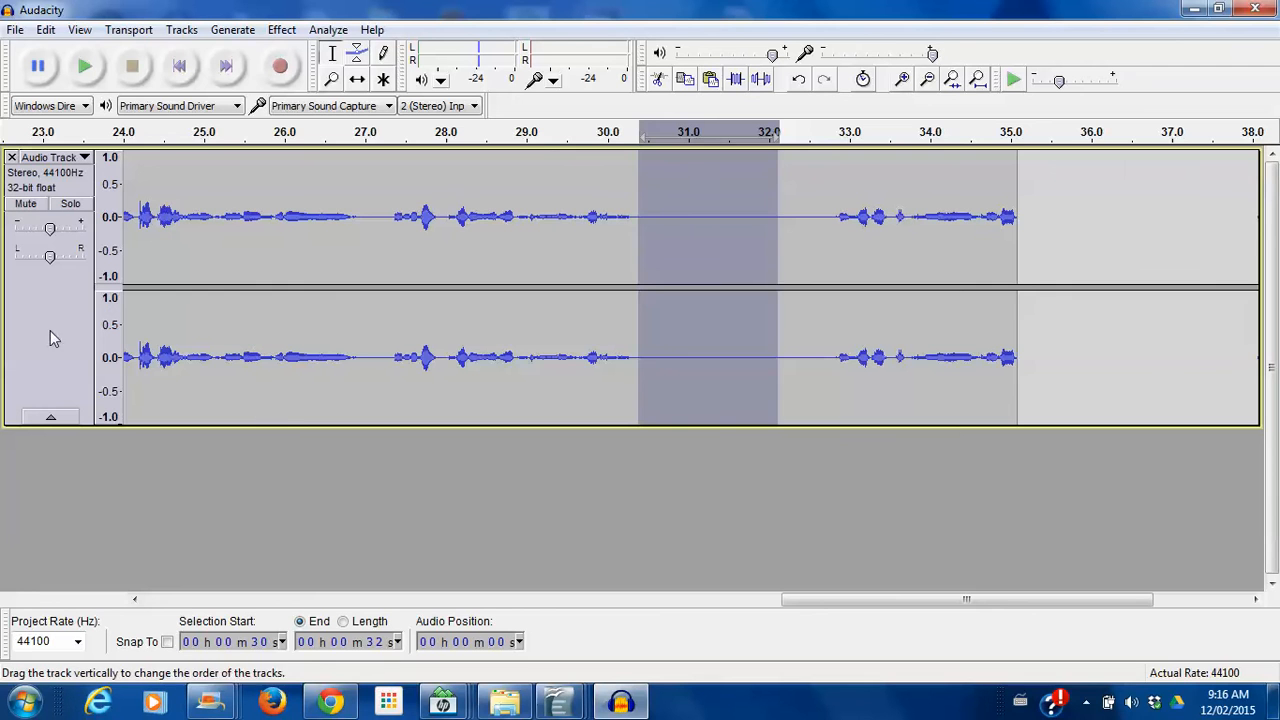
Replace the loud noises between about 16.6 and 21.3 s with the copied silence.
drag(249, 334, 8, 290)
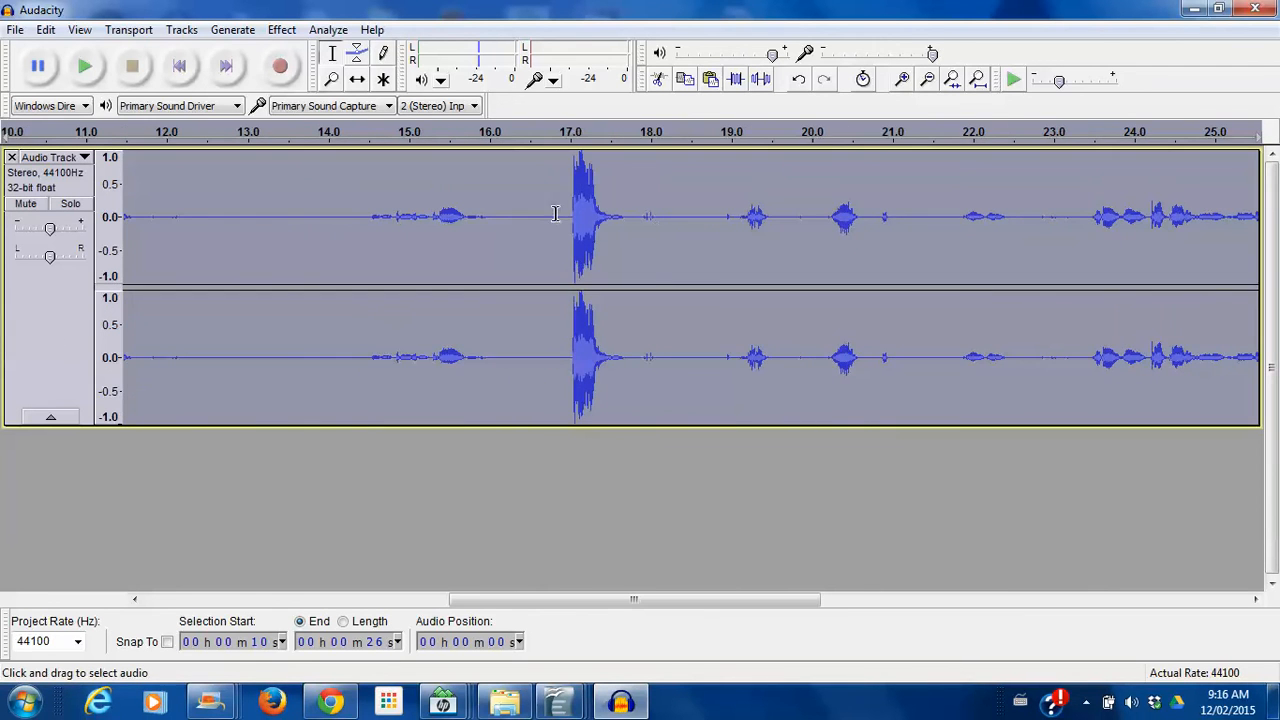
drag(538, 228, 918, 235)
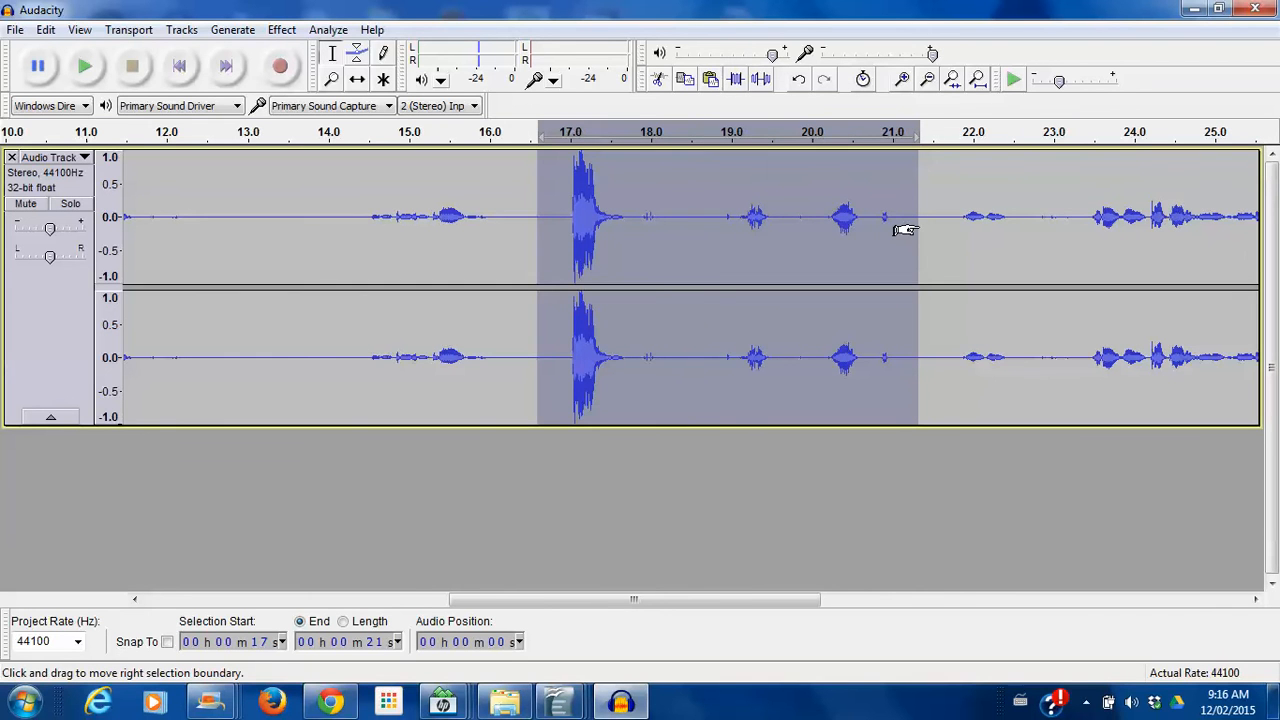
key(ctrl+v)
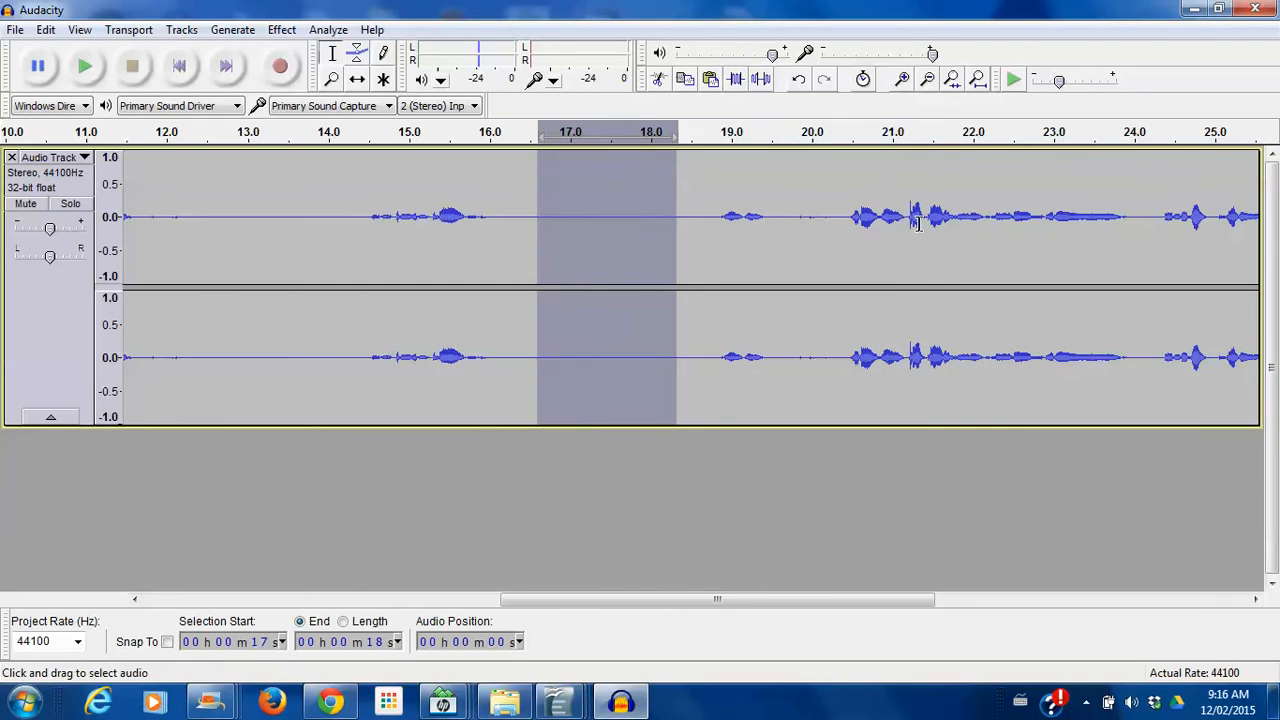
Record a second audio track starting at about 4 s, and stop it at about 35 s.
click(293, 312)
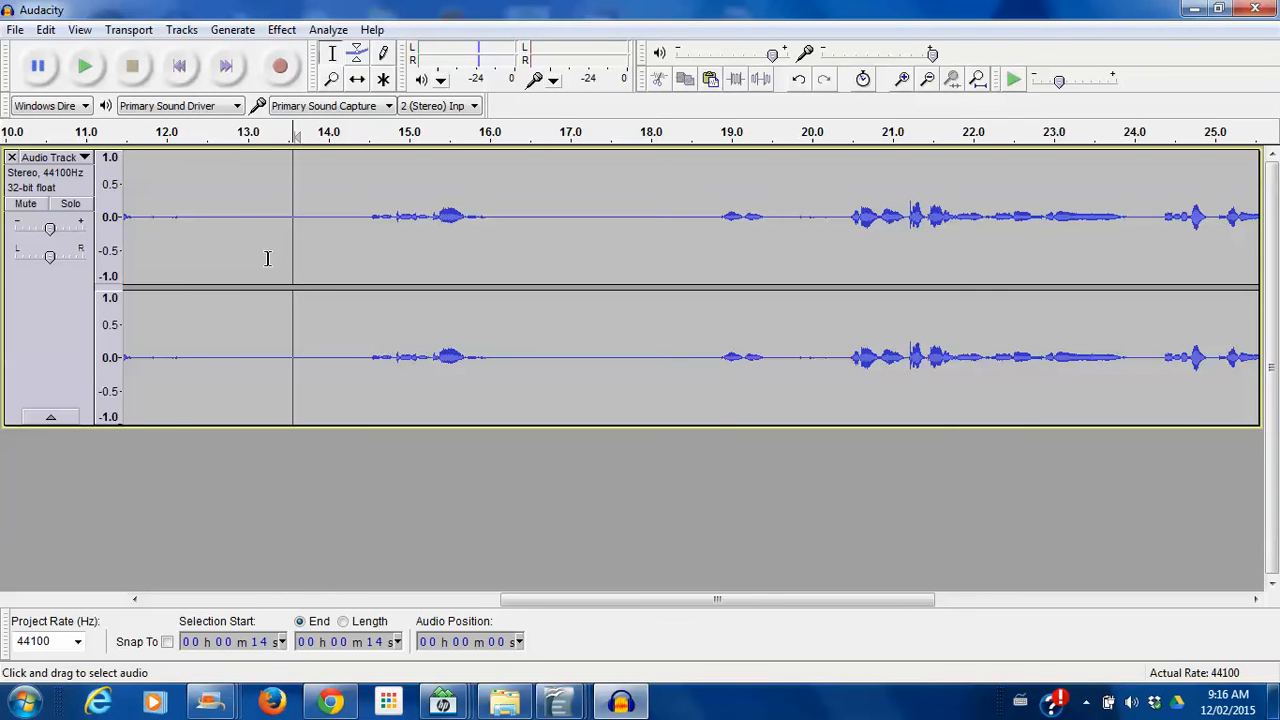
click(930, 80)
click(930, 80)
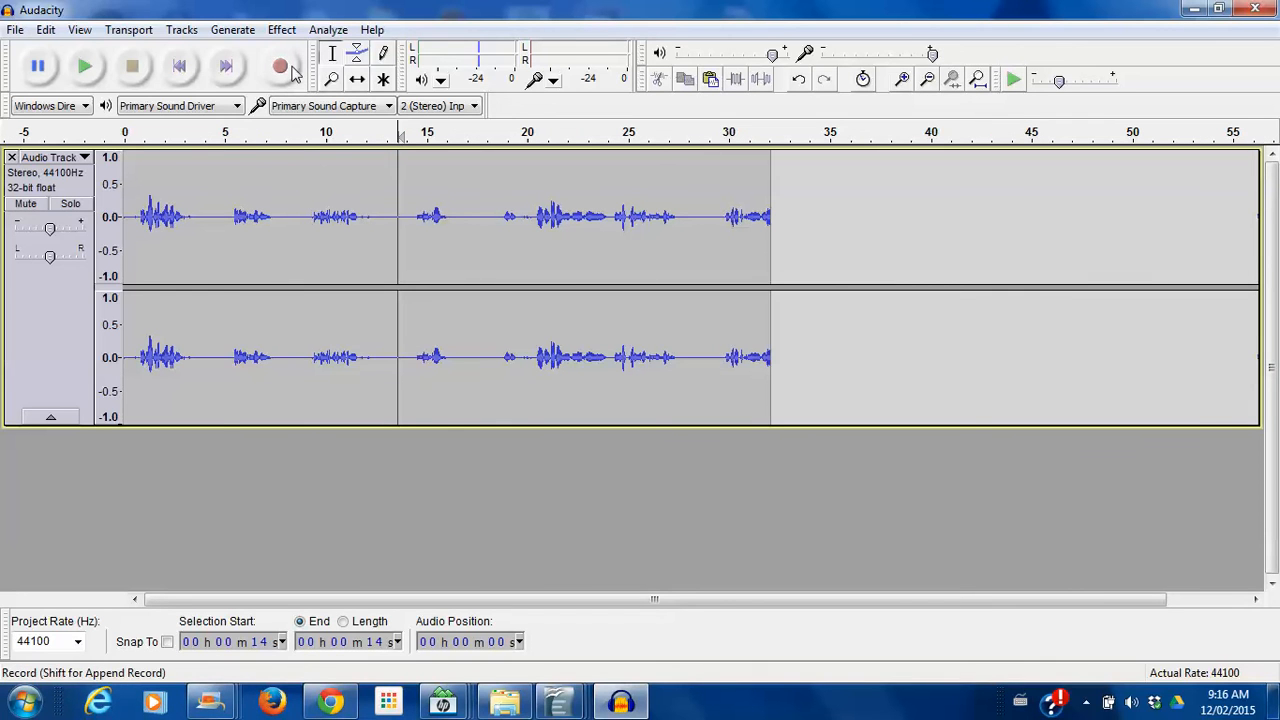
click(222, 194)
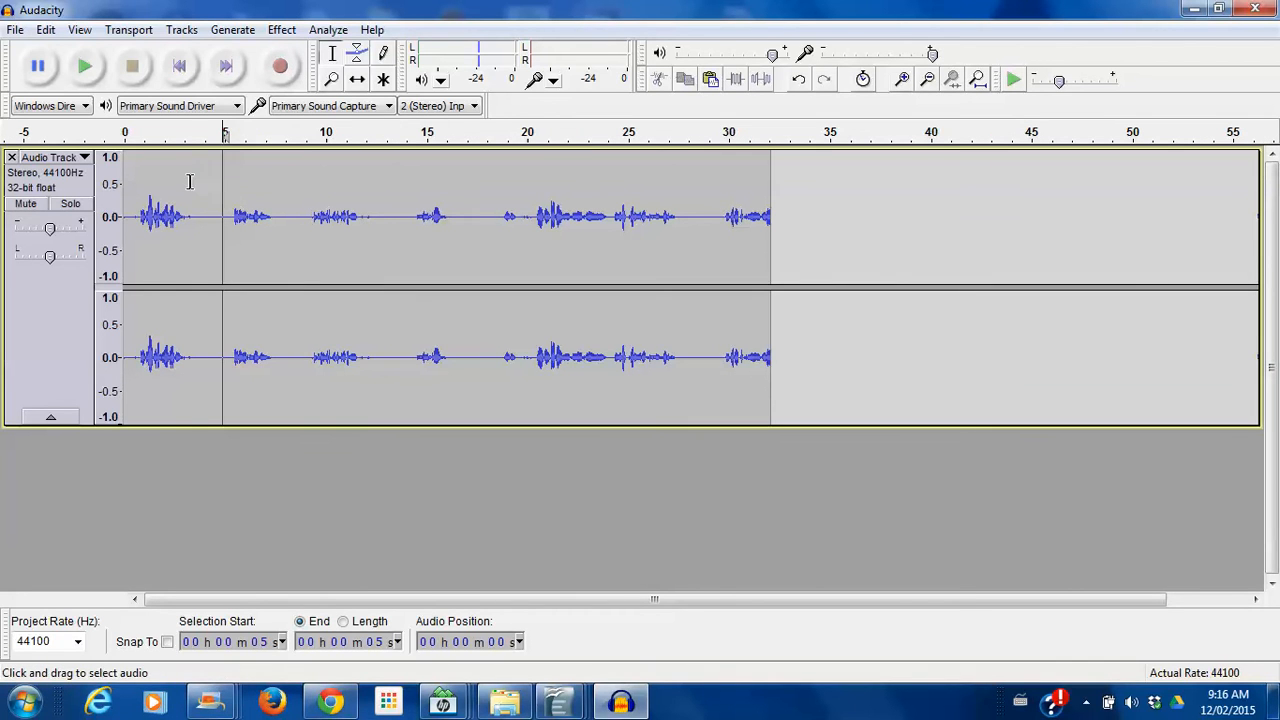
click(189, 181)
click(205, 180)
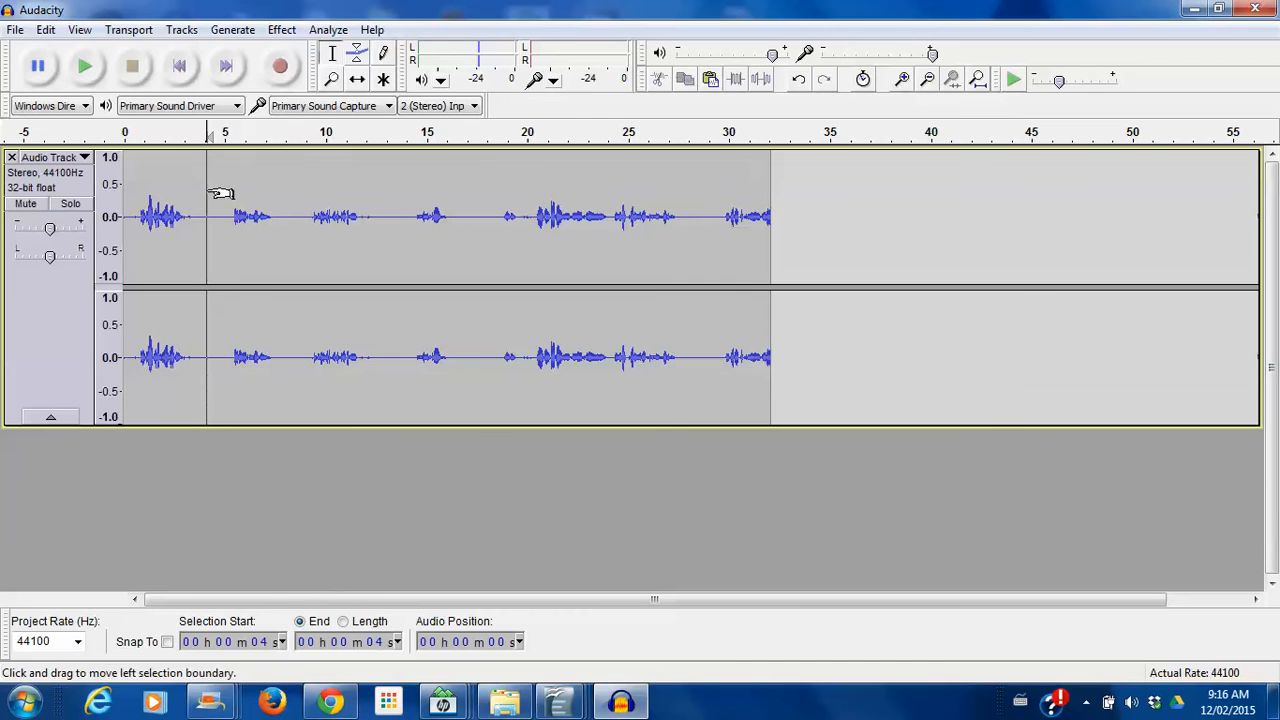
click(270, 78)
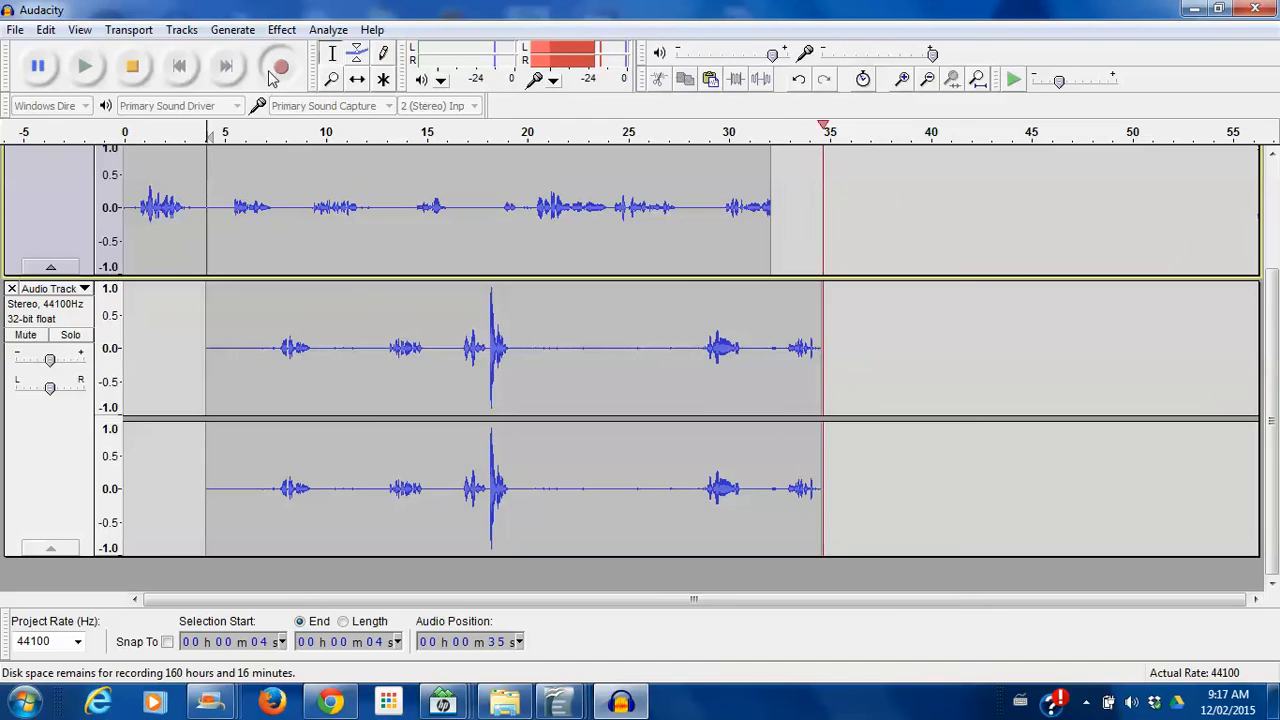
click(134, 67)
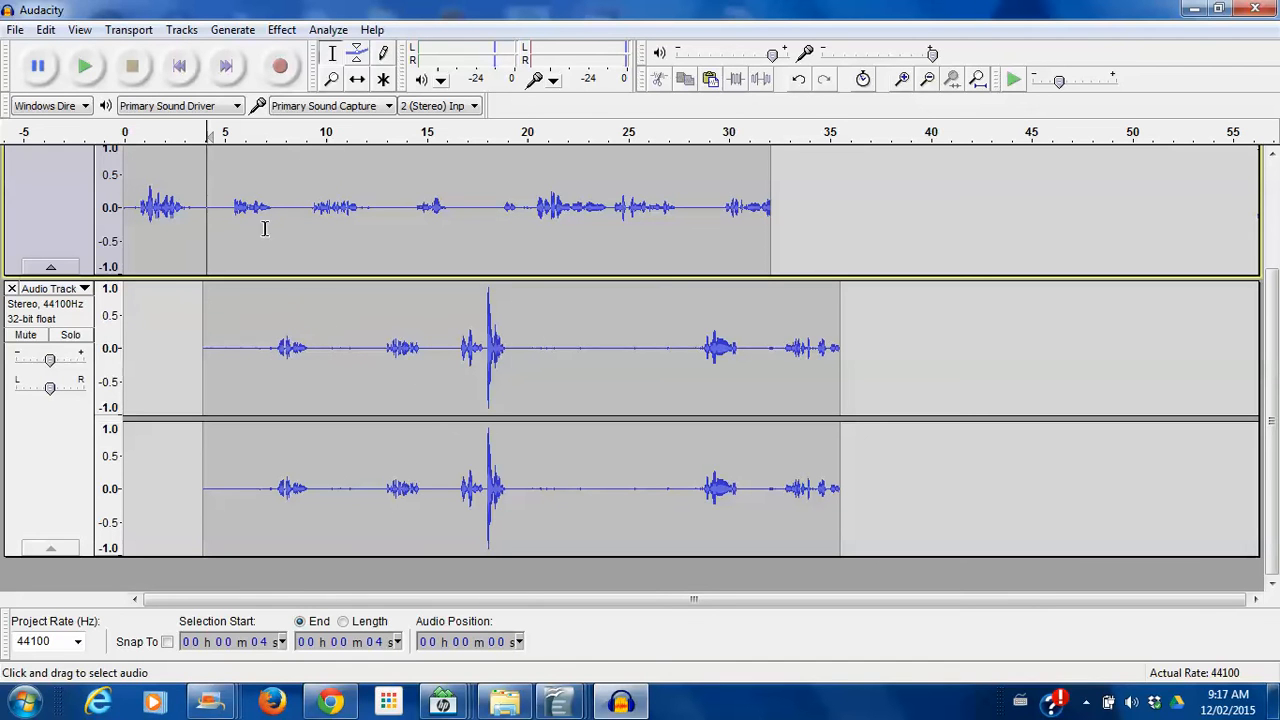
Insert the copied silence into the first track's quiet gaps at about 8, 15 and 21 s.
click(291, 213)
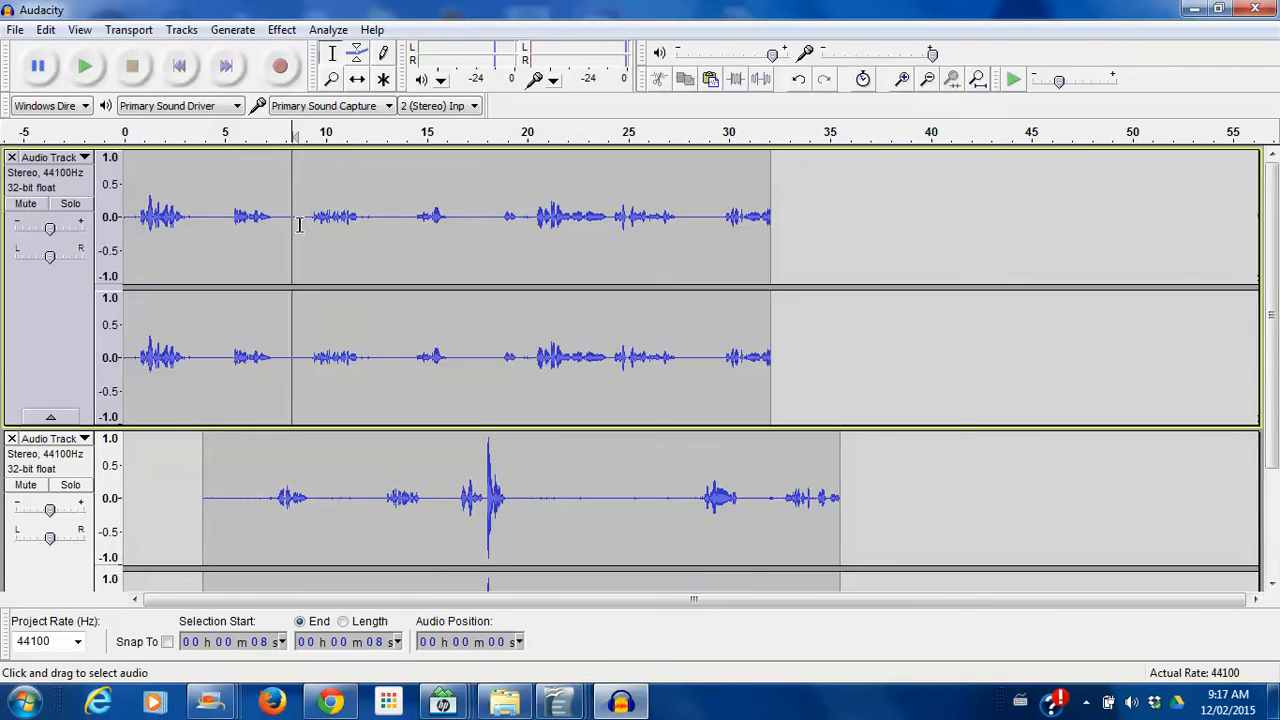
key(ctrl+v)
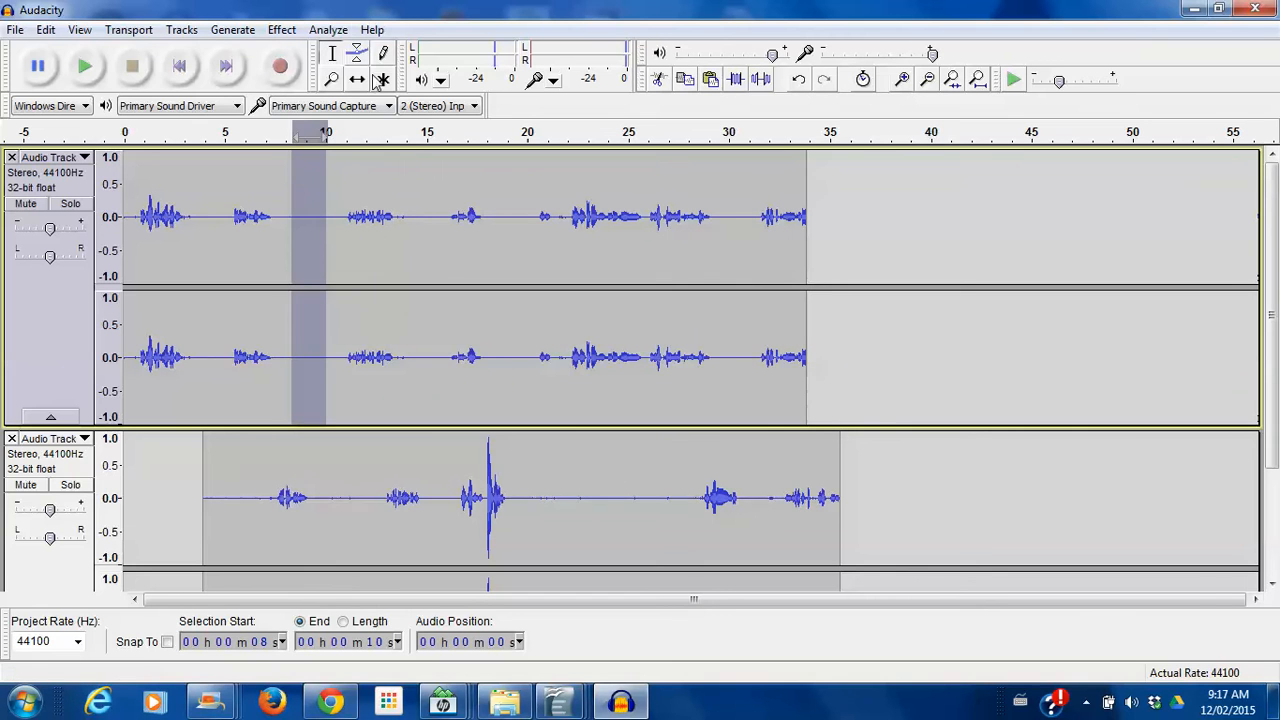
click(424, 220)
key(ctrl+v)
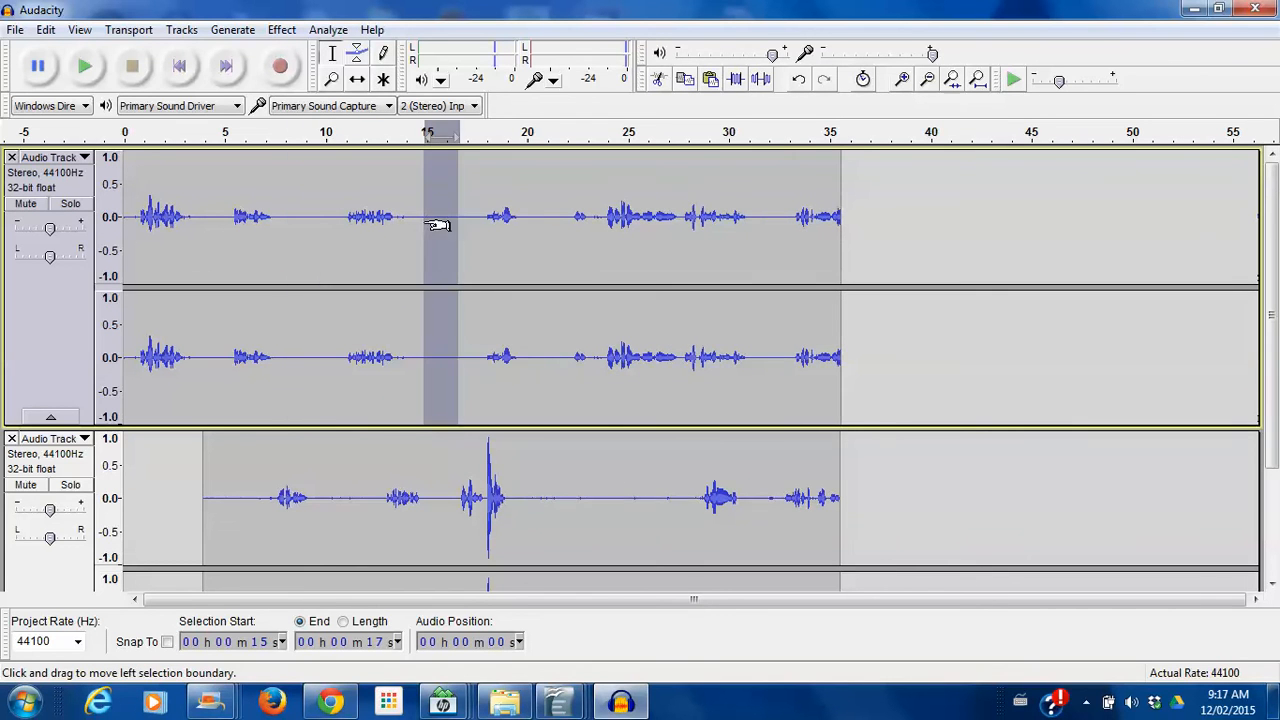
click(544, 356)
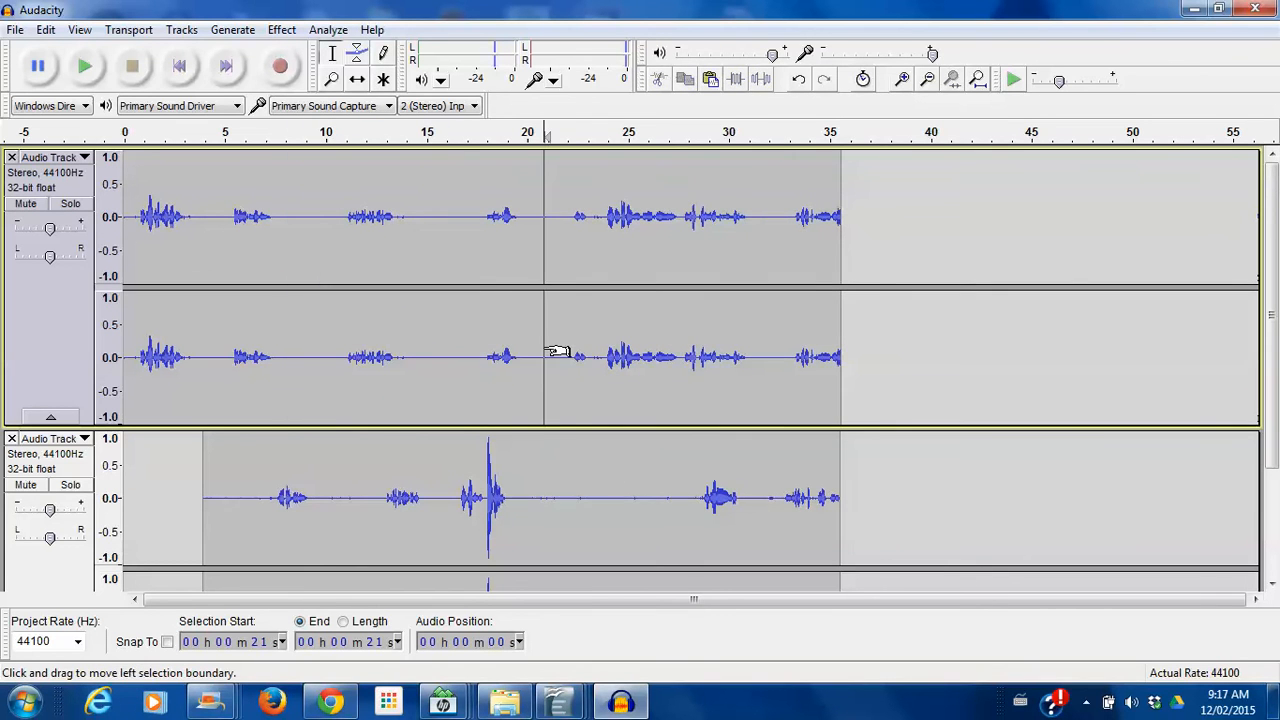
key(ctrl+v)
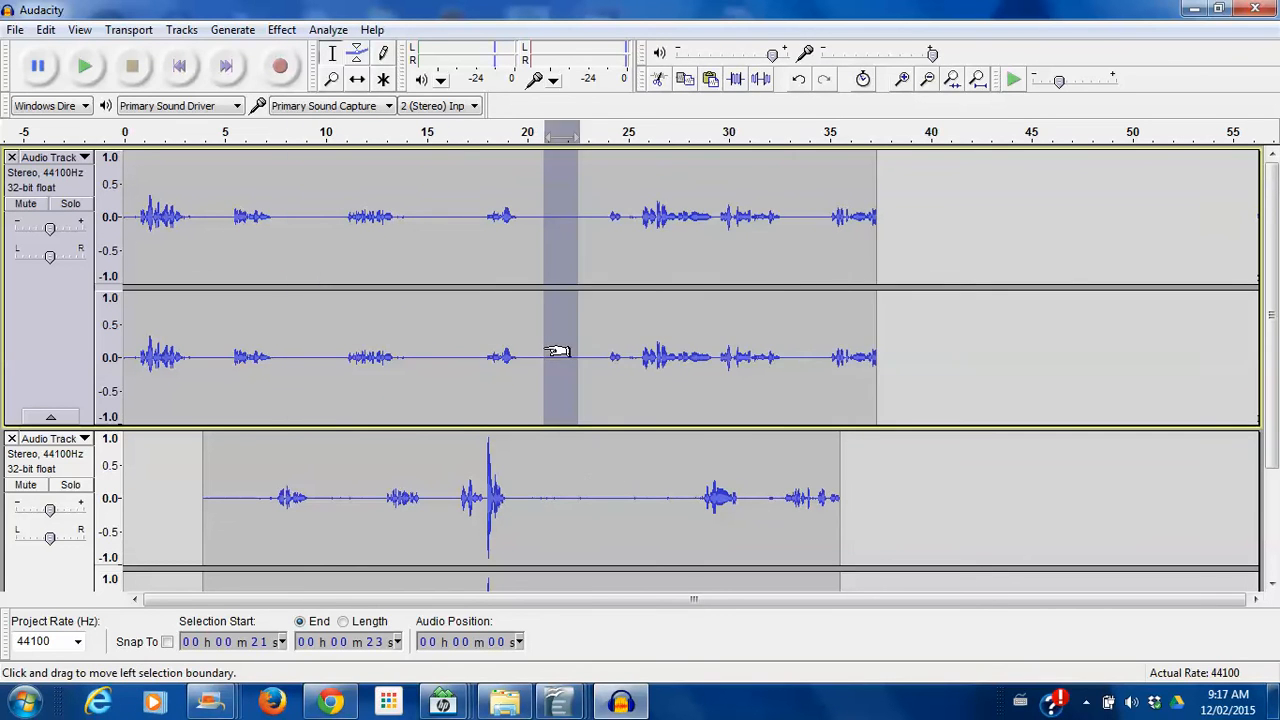
Insert the copied silence into the second track's quiet gaps at about 12 and 17 s.
click(357, 499)
key(ctrl+v)
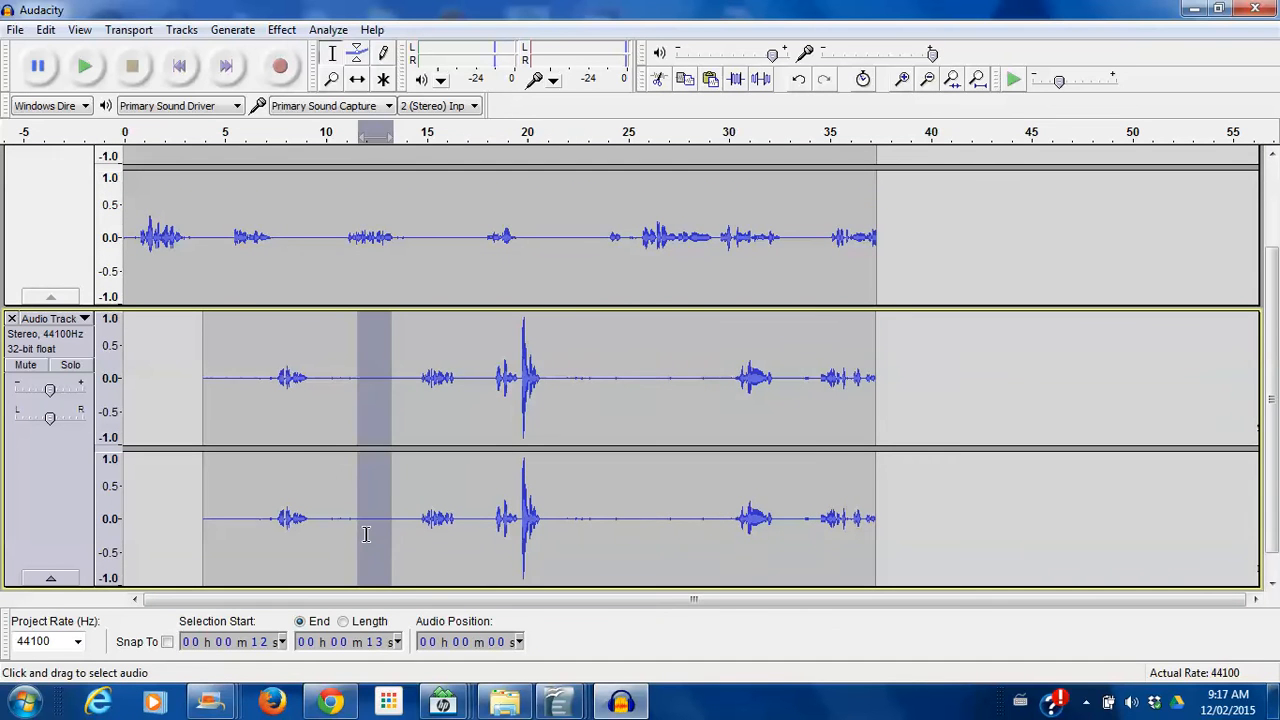
click(475, 385)
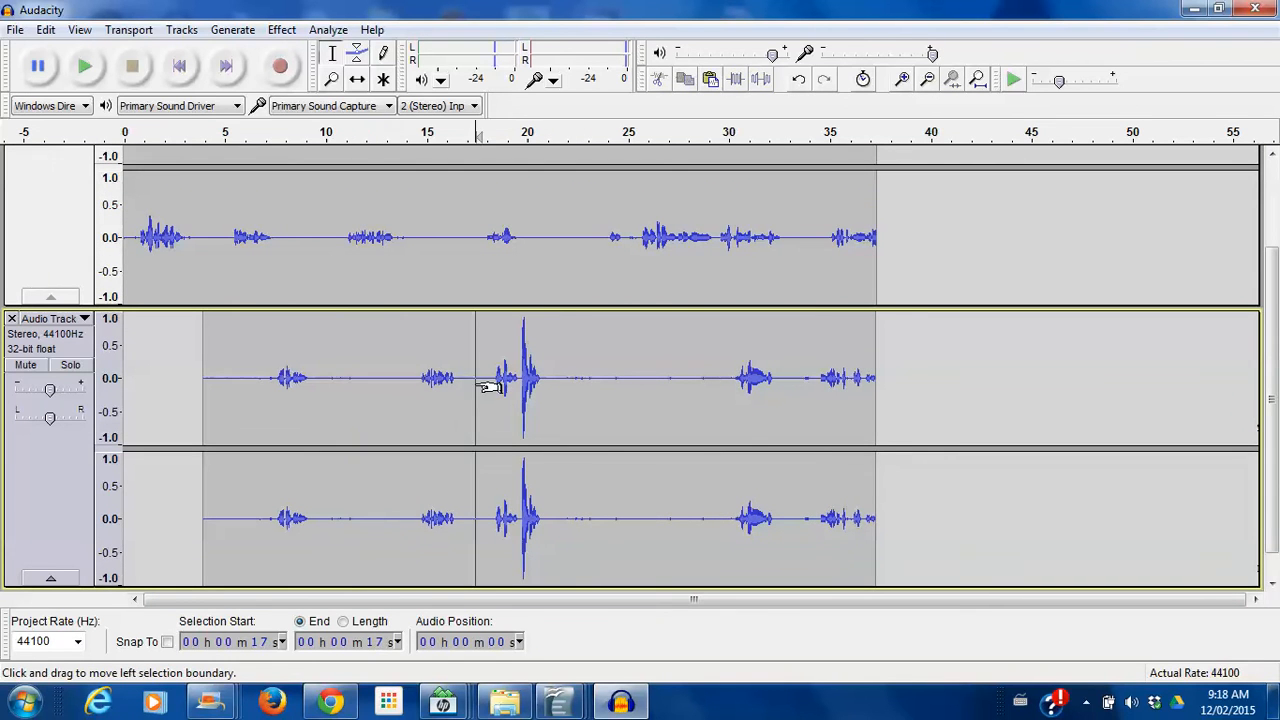
key(ctrl+v)
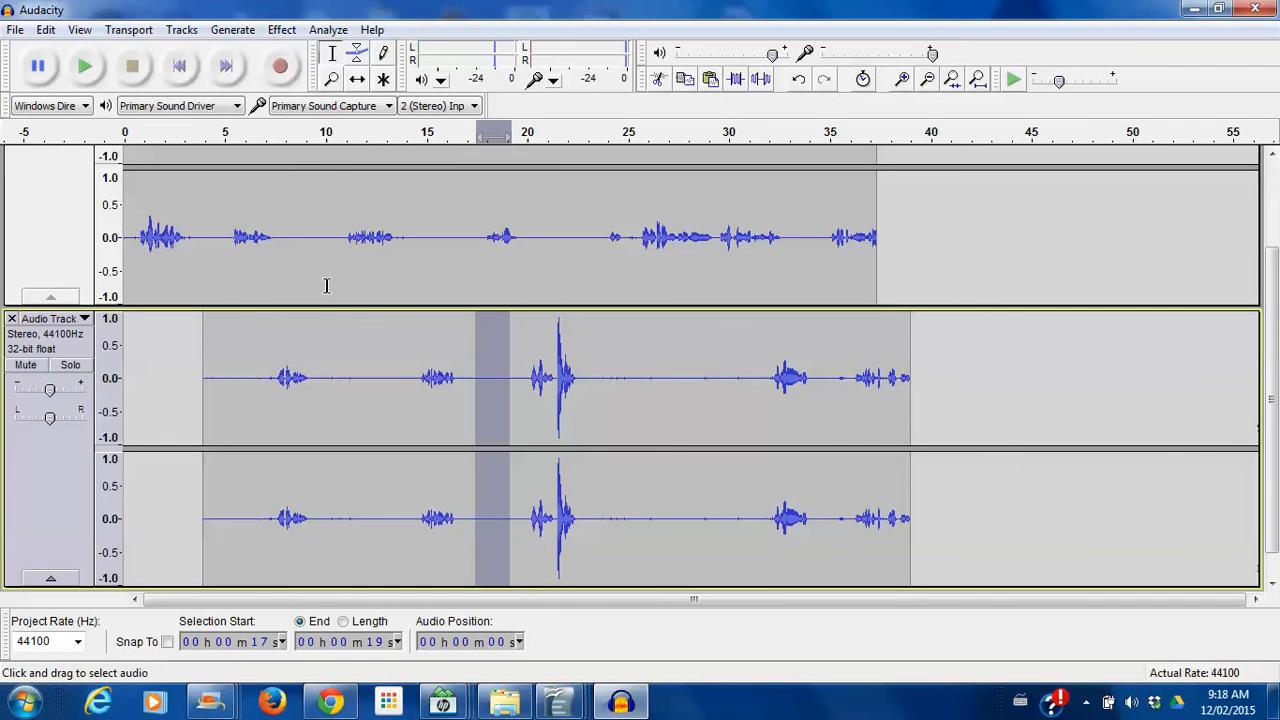
Shift the second track slightly later so it starts at about 4.6 s, and play both tracks from about 4 s.
click(357, 82)
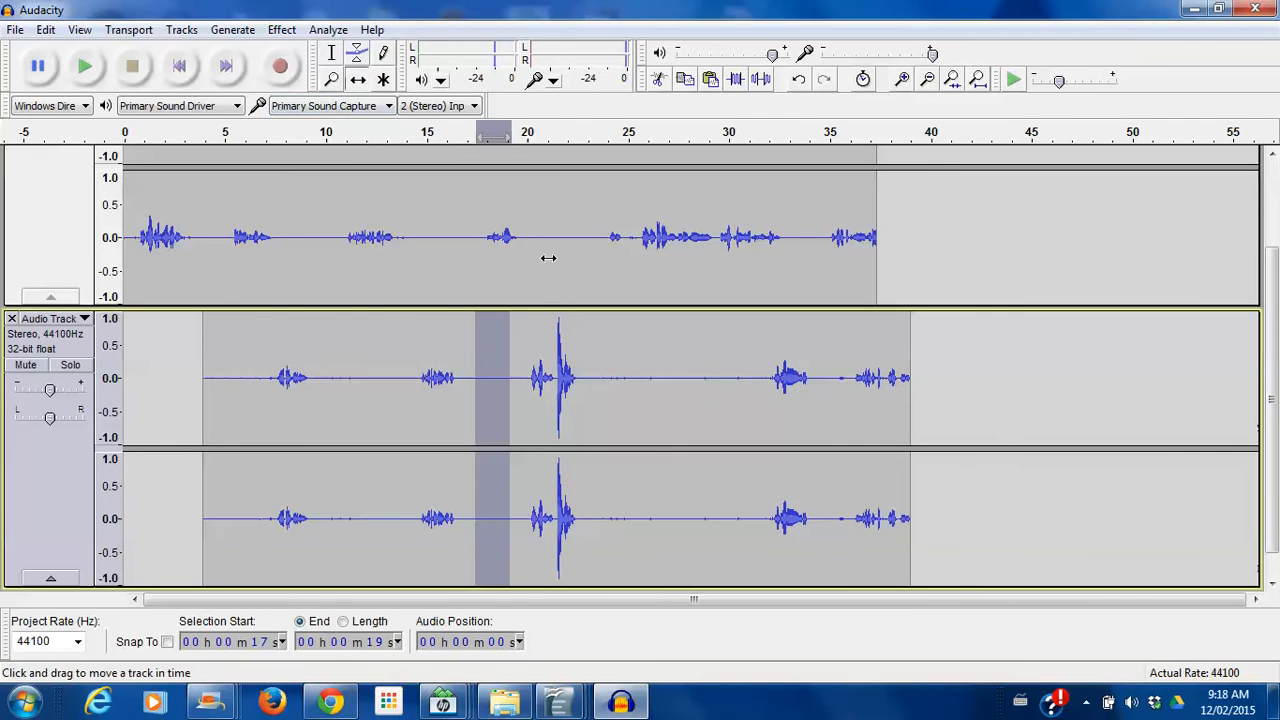
drag(601, 355, 616, 330)
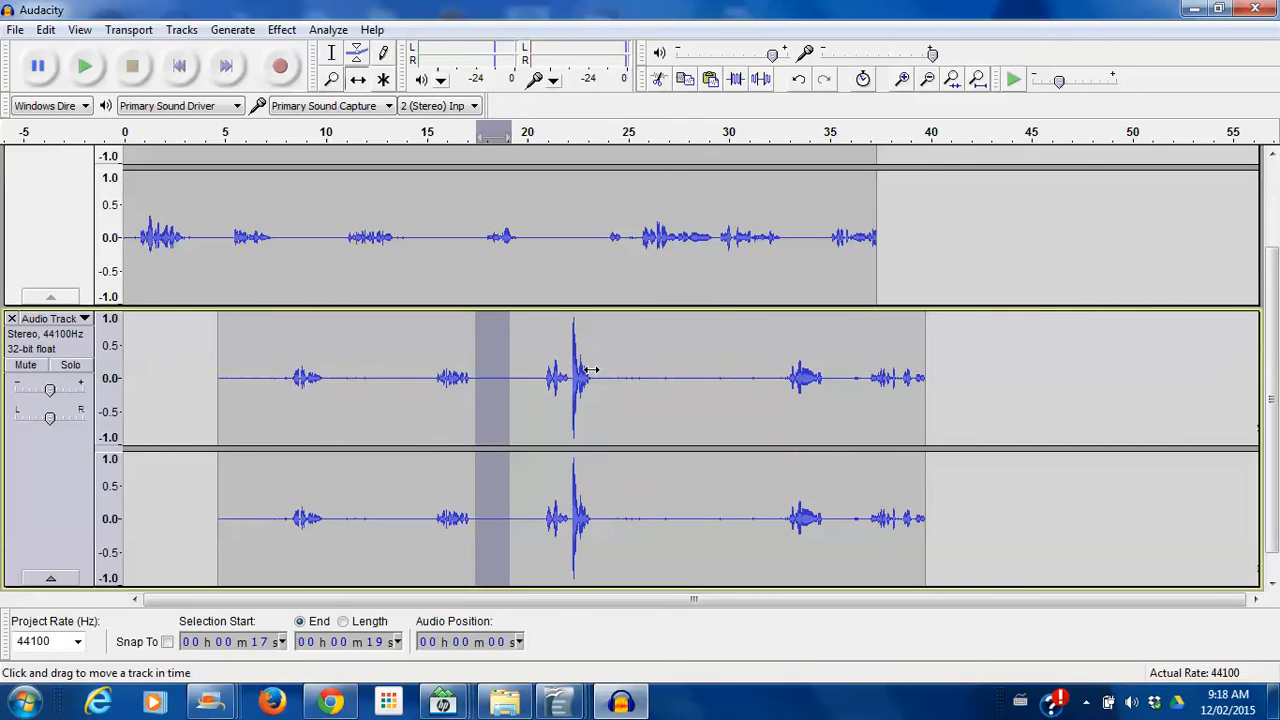
click(206, 132)
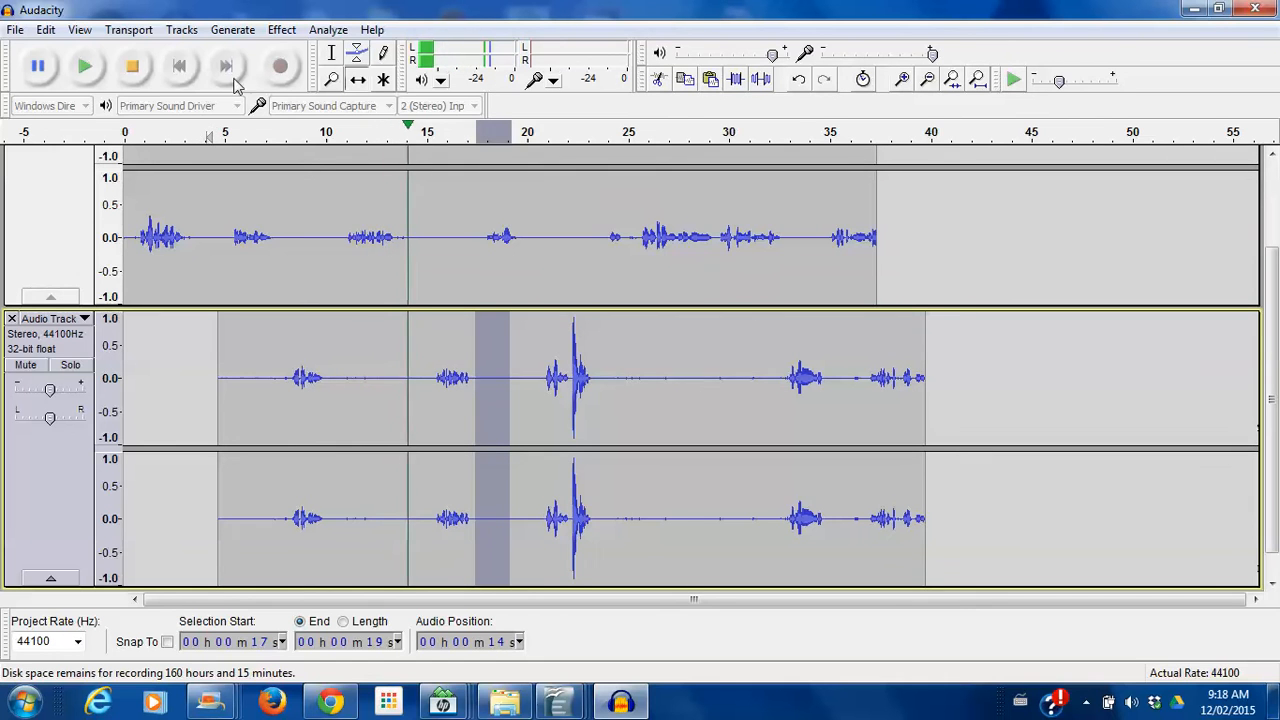
click(133, 70)
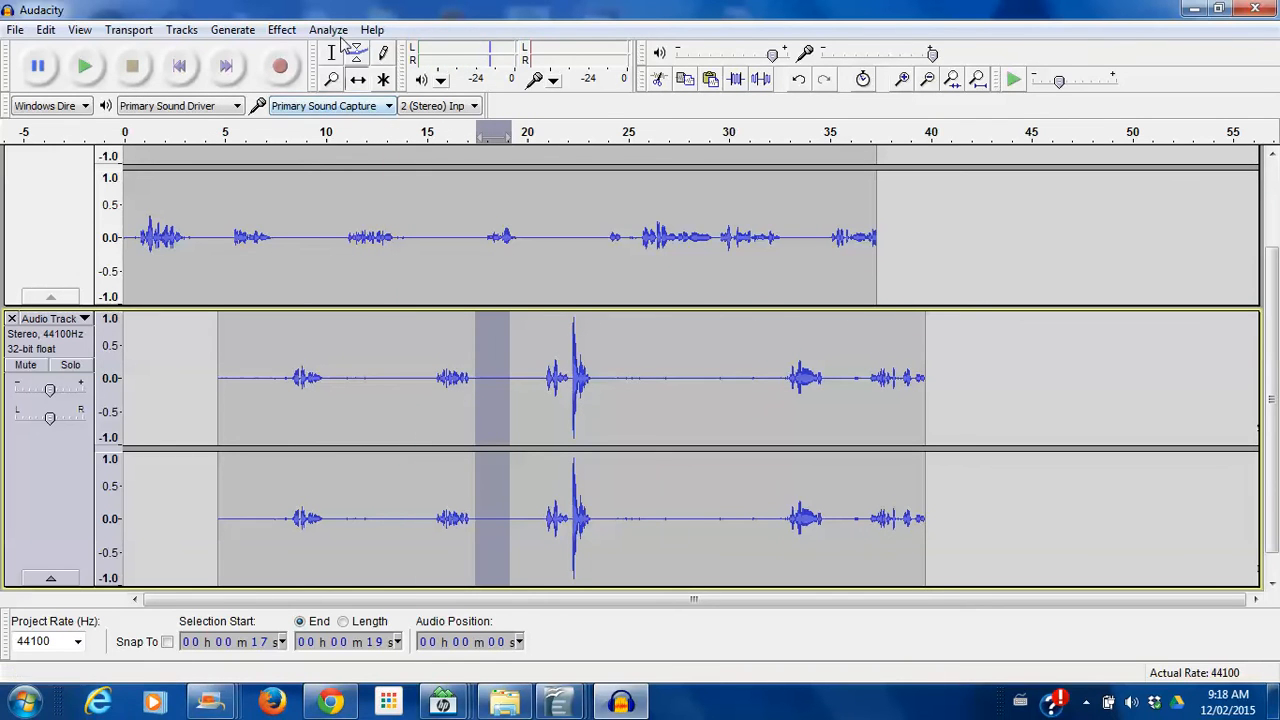
Lower the second track's gain while playing from about 20 s, and replay the tracks from about 19 s.
click(535, 131)
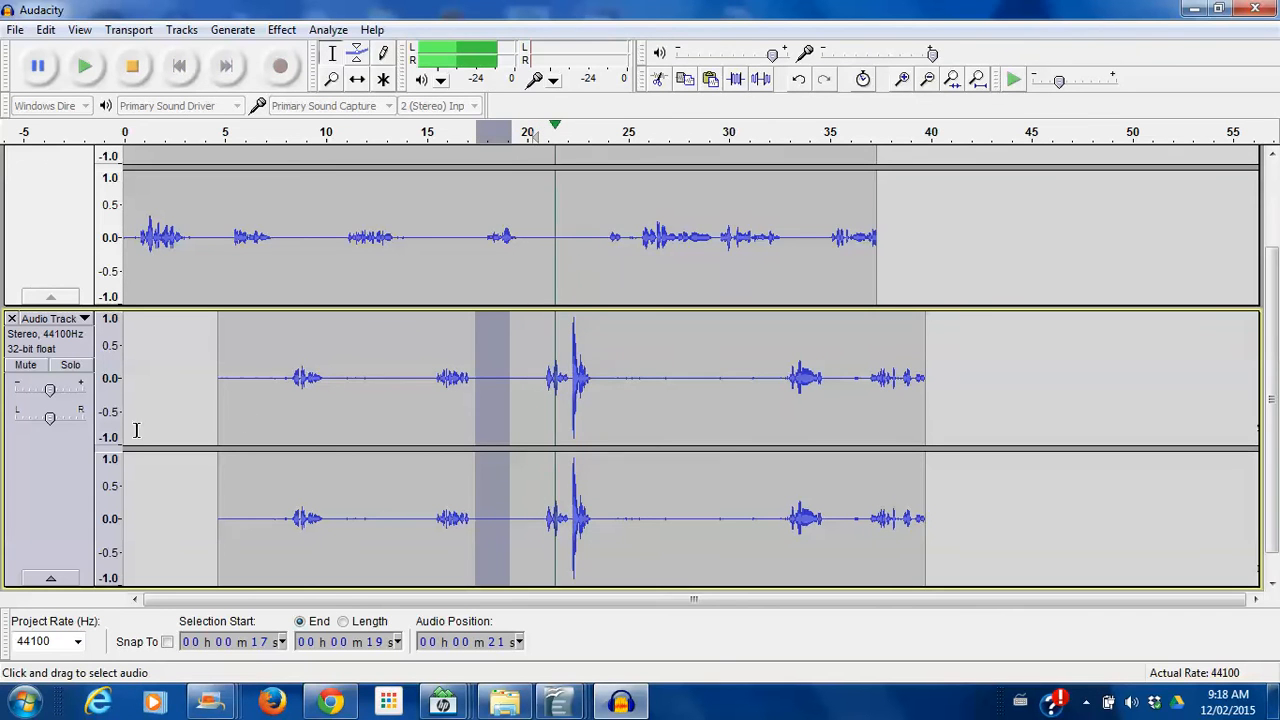
drag(47, 392, 36, 392)
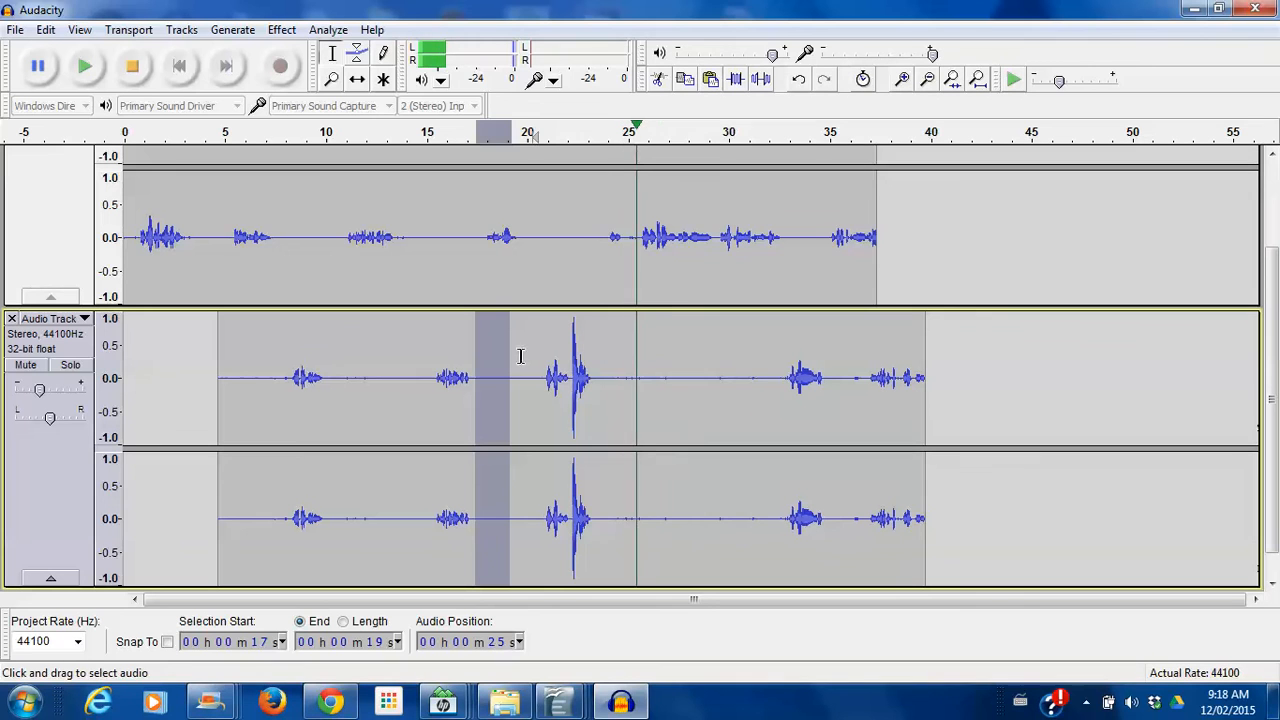
click(513, 128)
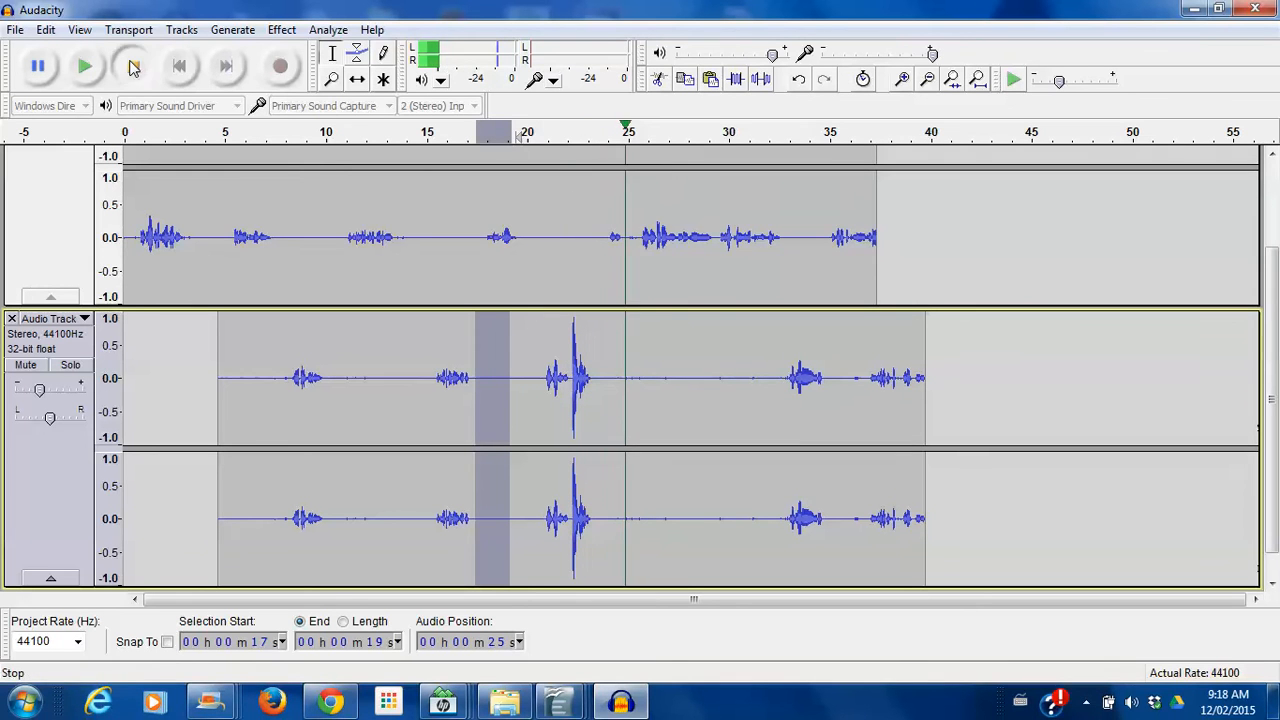
key(space)
Apply Fade In to the first track from about 24 to 31 s, and play the tracks from about 18 s.
drag(604, 237, 740, 244)
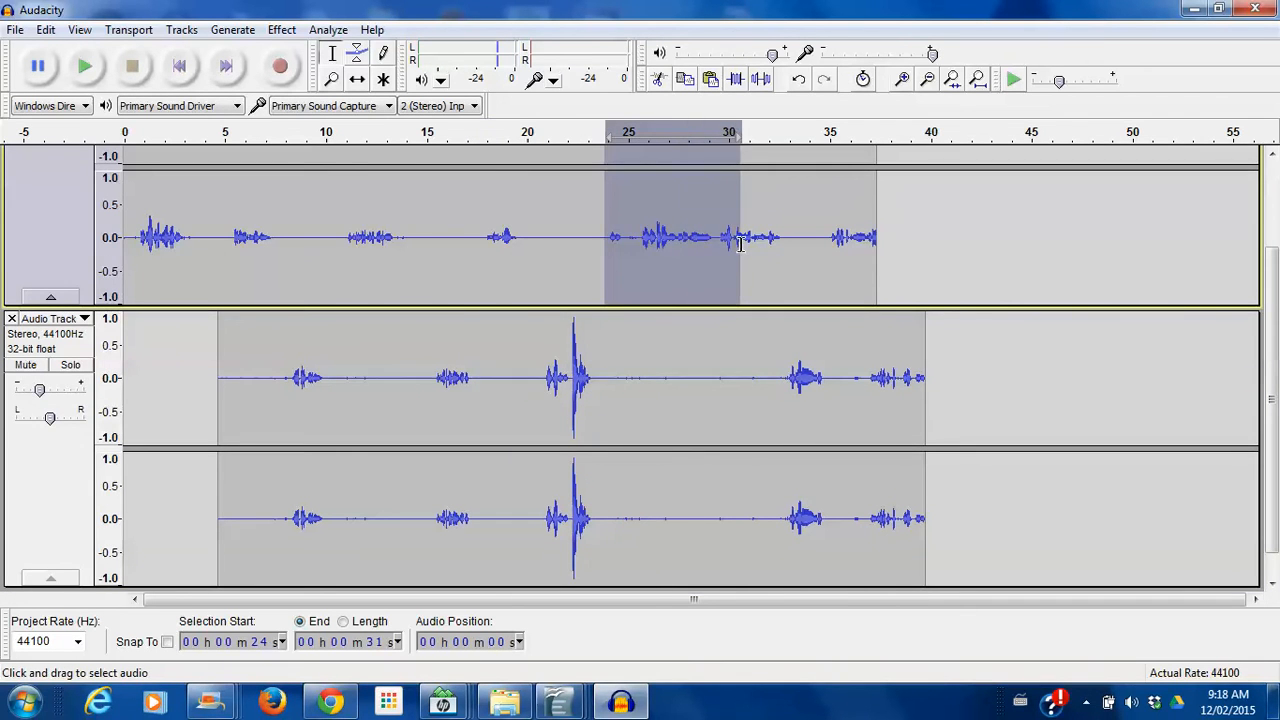
scroll(740, 244, up, 2)
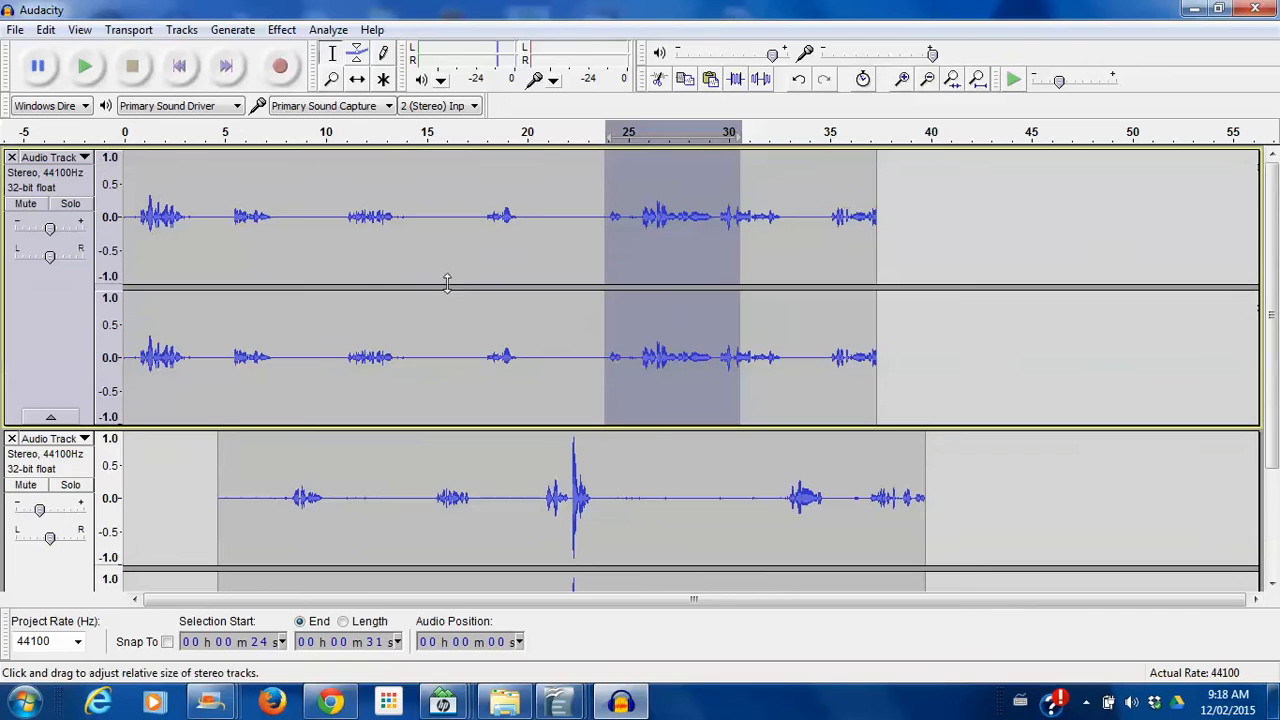
click(281, 31)
click(371, 270)
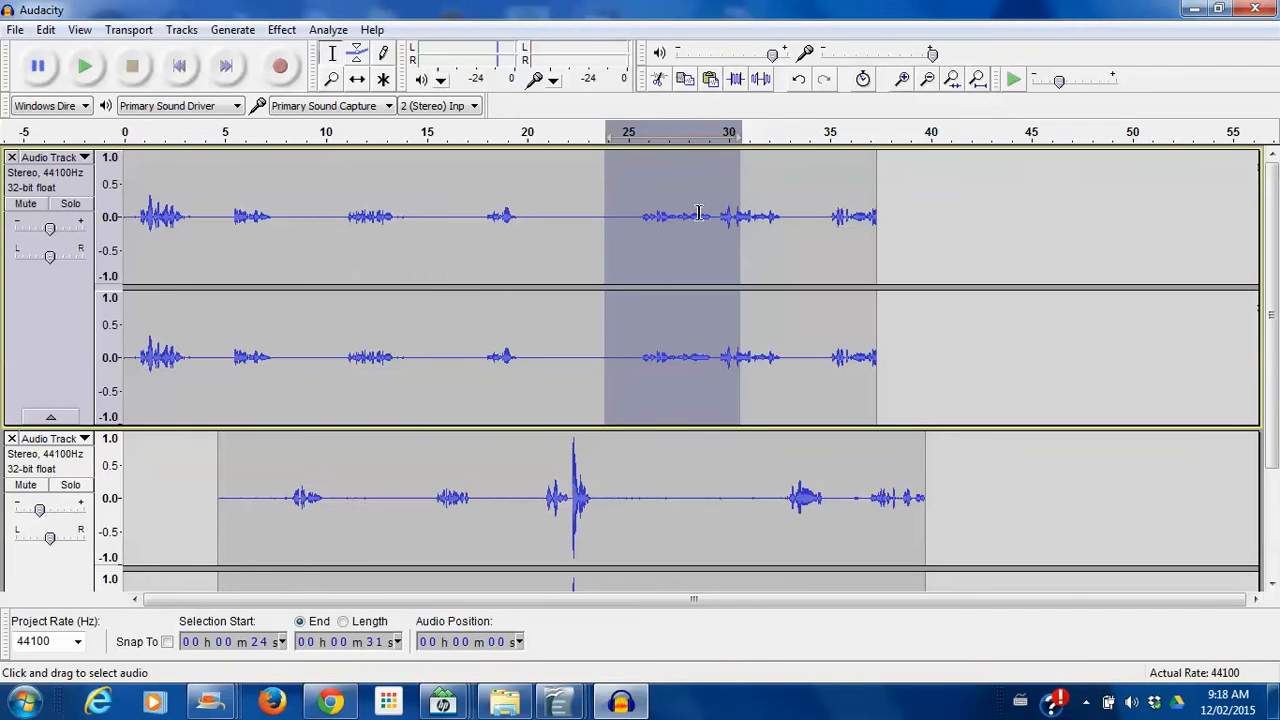
click(478, 121)
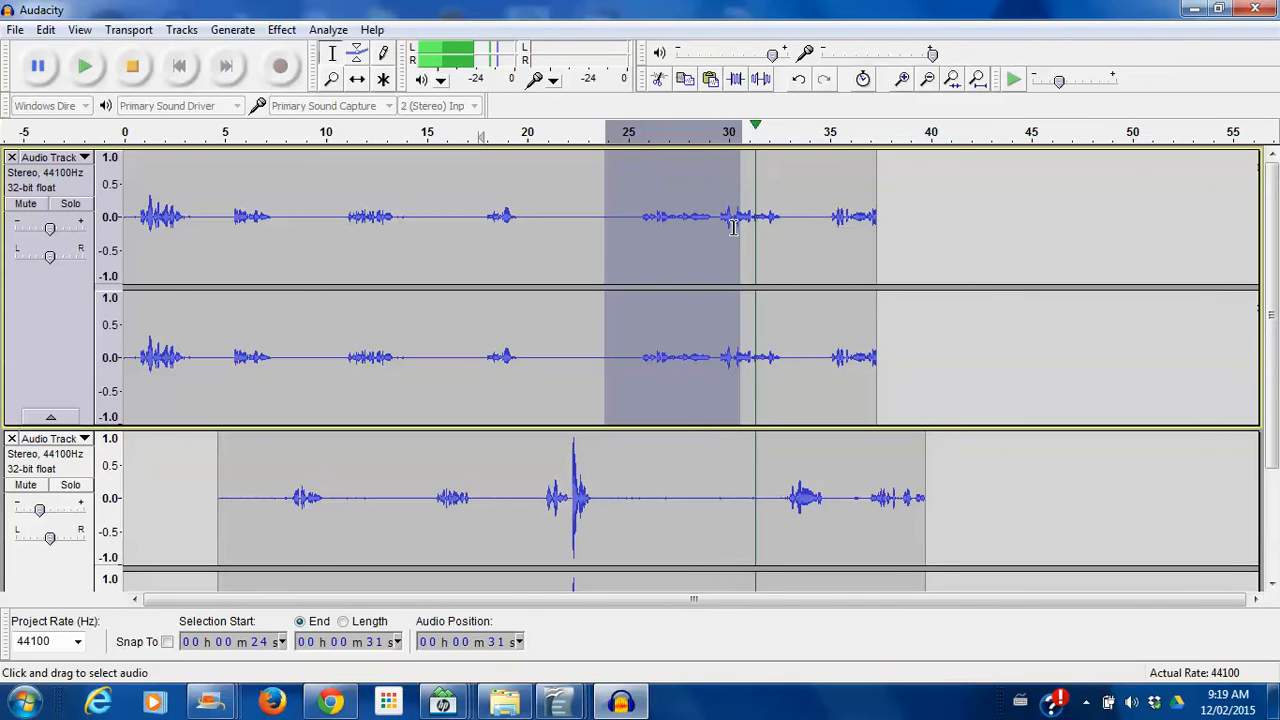
click(133, 66)
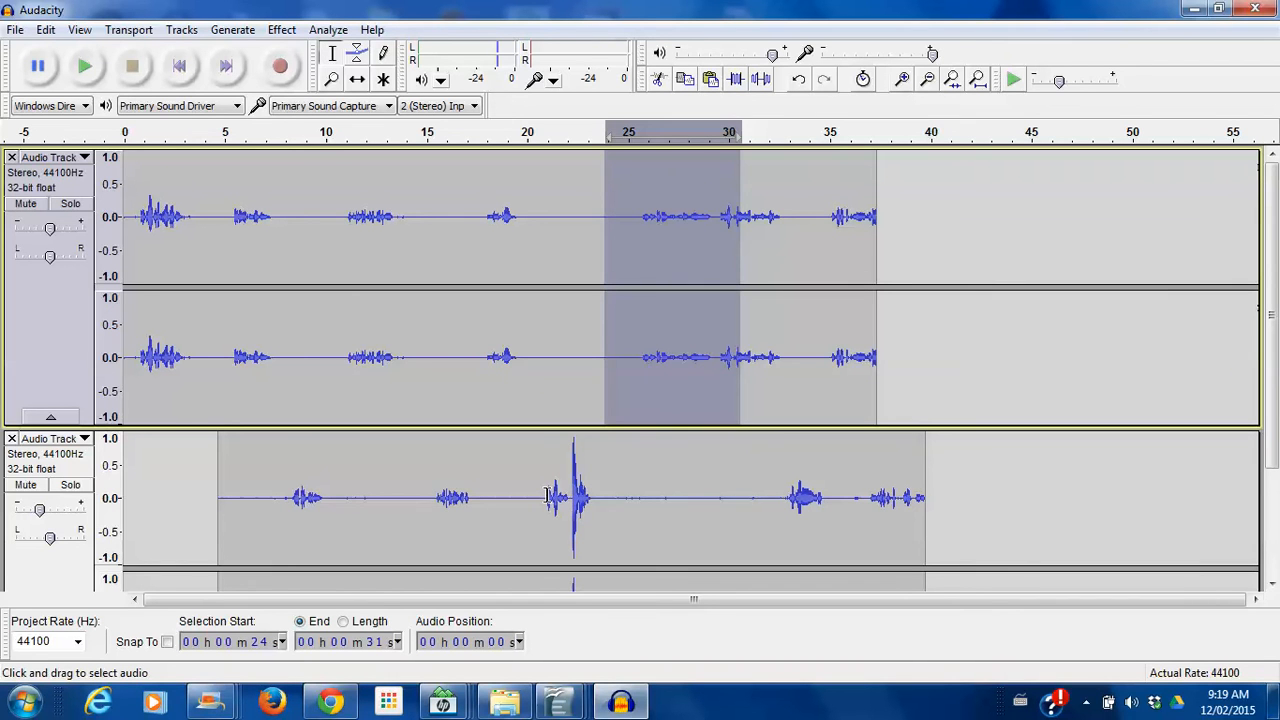
Apply Fade Out to the second track's loud noise from about 21 to 24 s, play it, and clear the selection.
drag(544, 497, 616, 497)
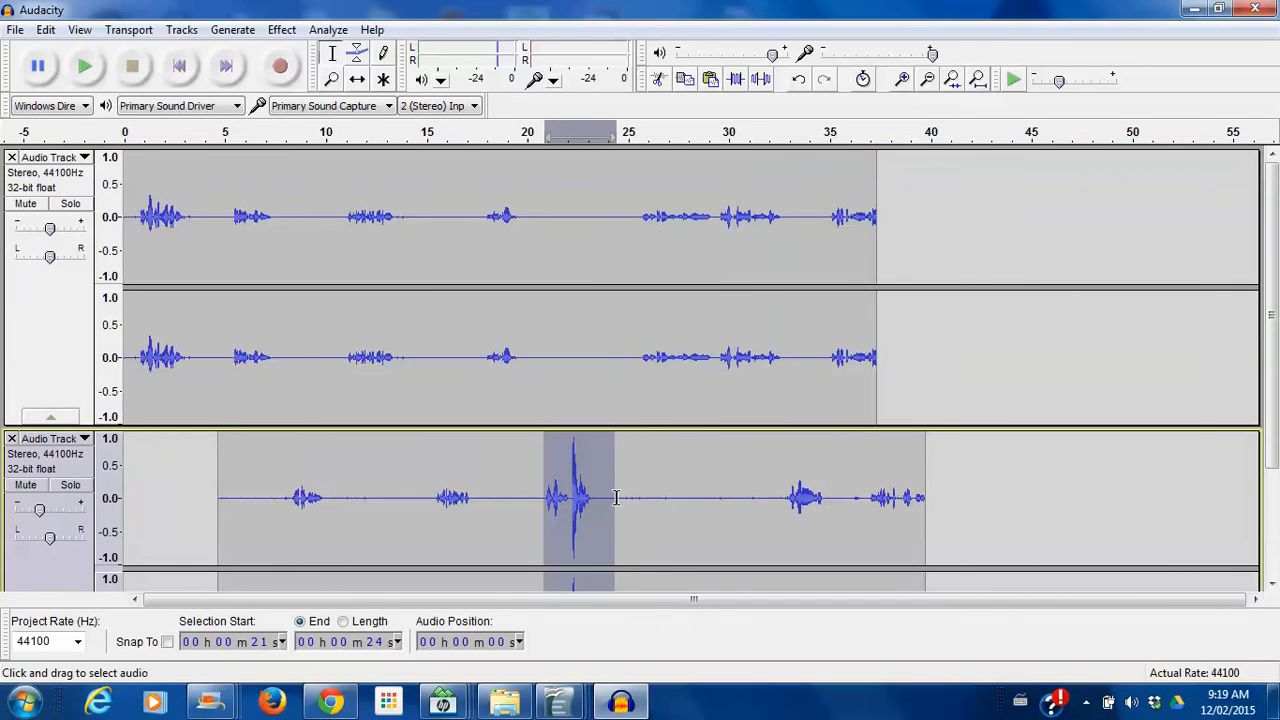
scroll(469, 471, down, 3)
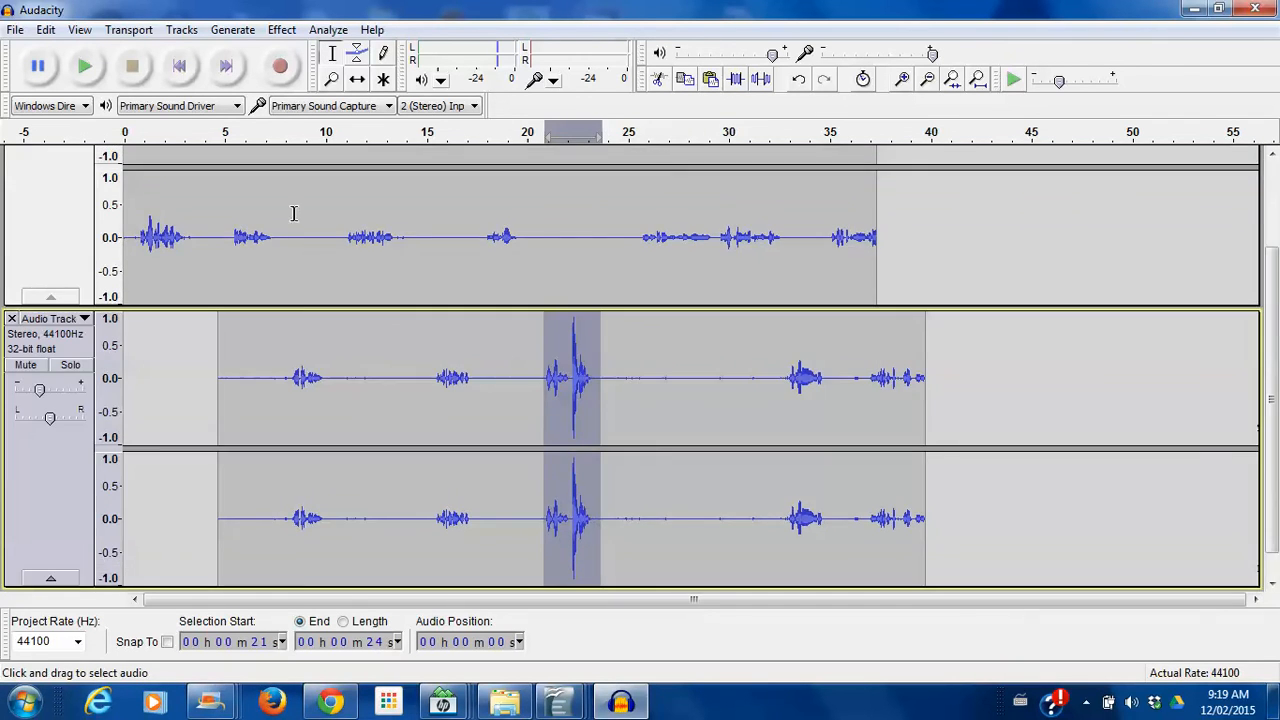
click(281, 32)
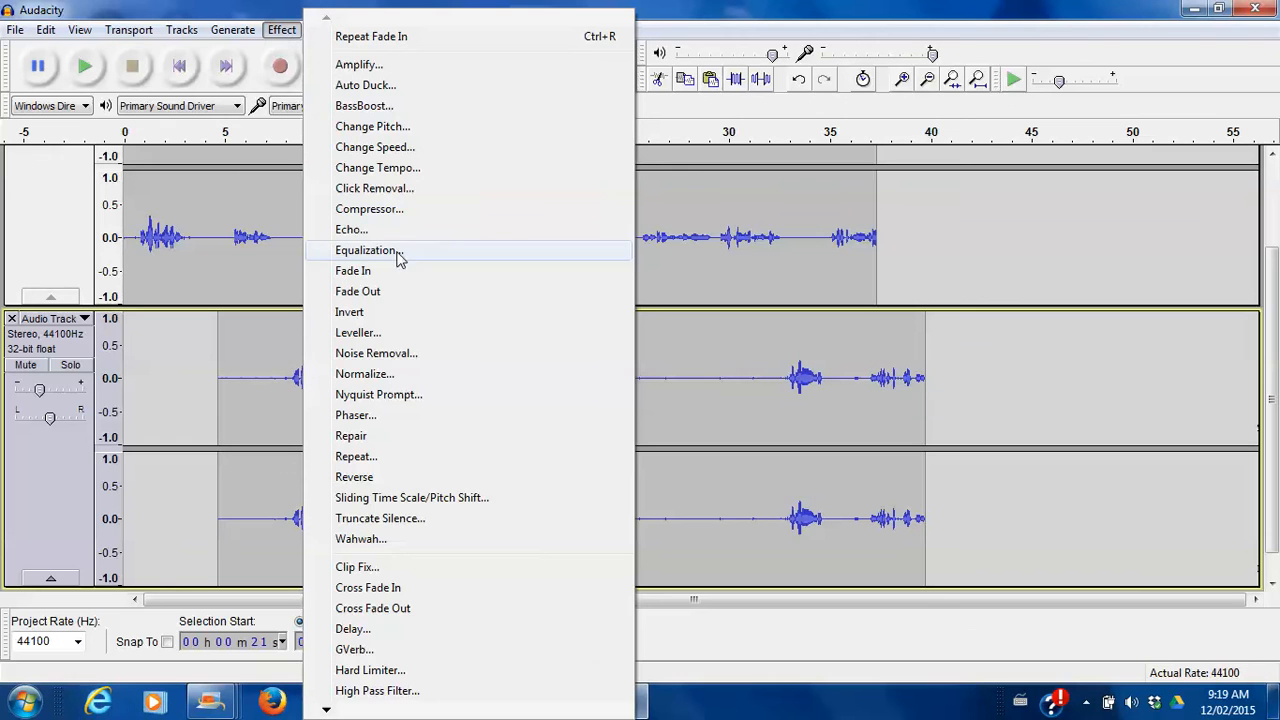
click(368, 294)
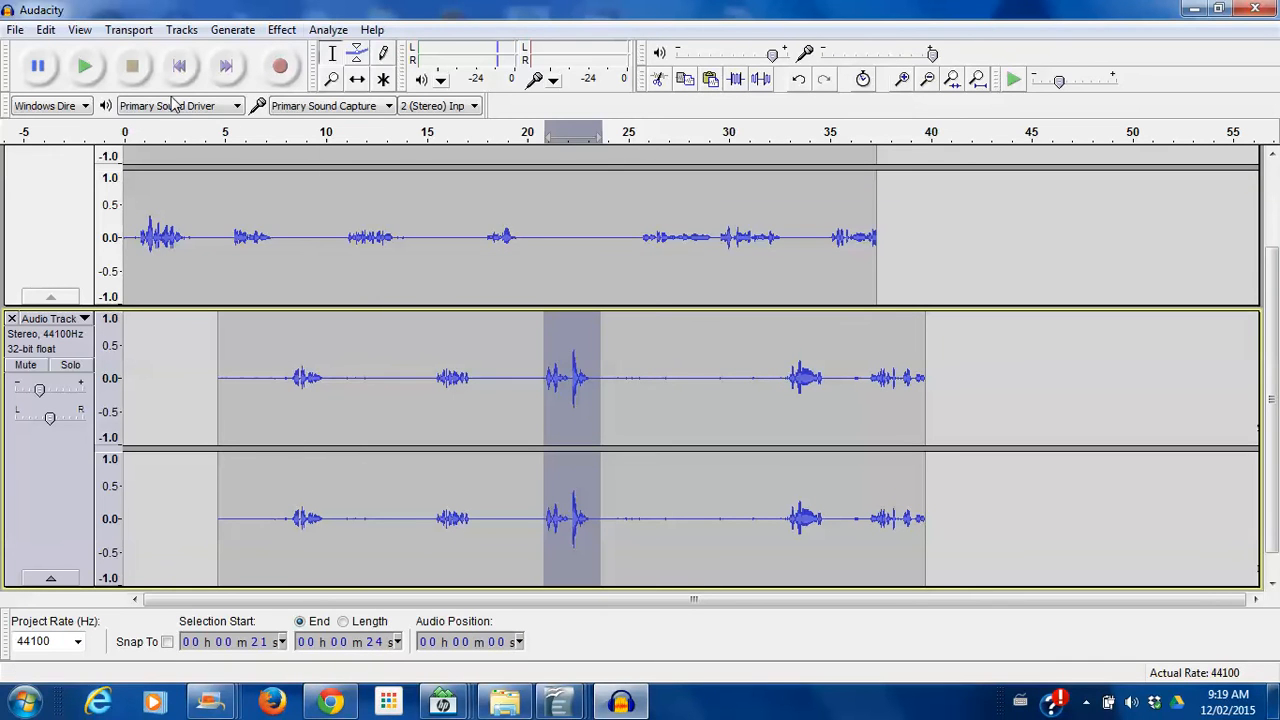
click(86, 65)
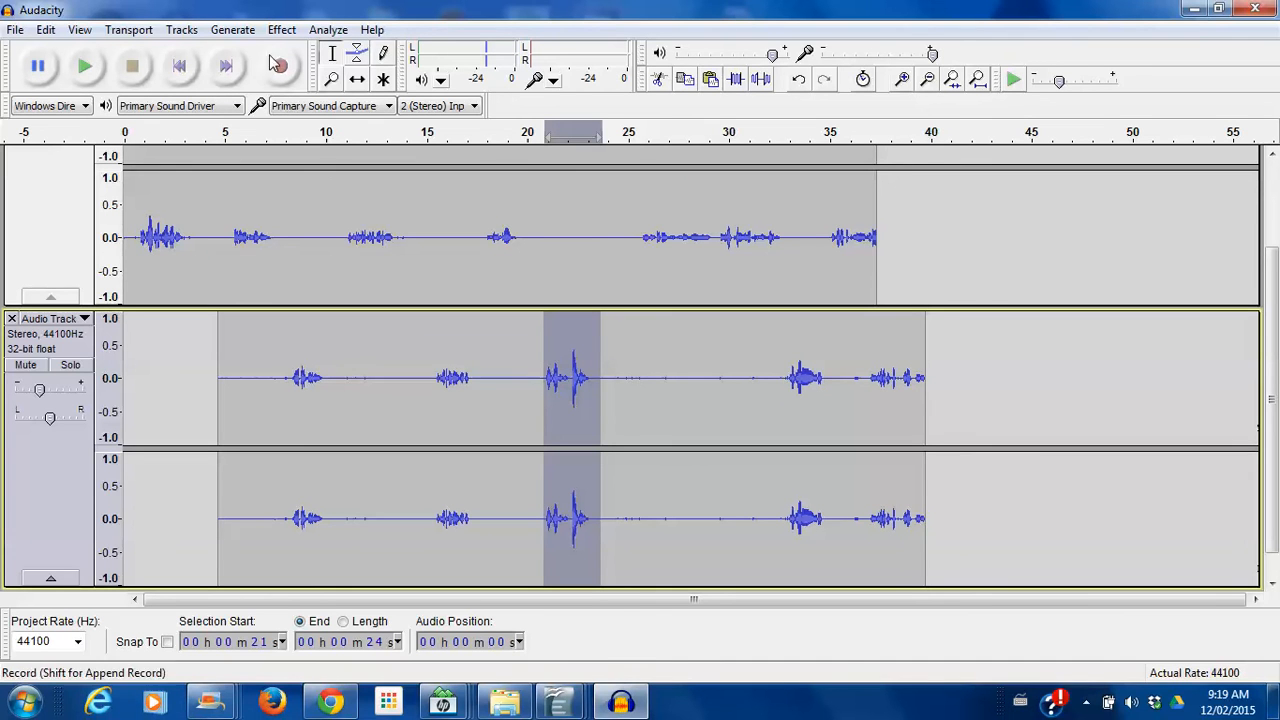
click(496, 370)
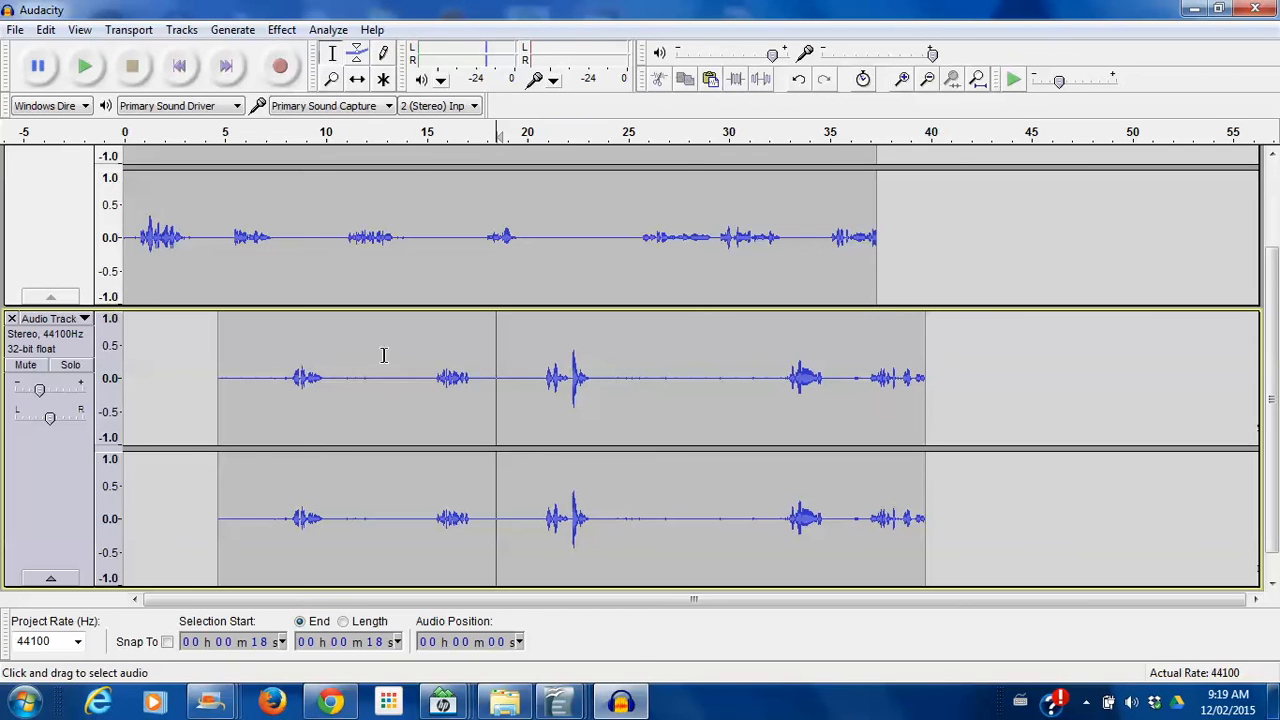
click(281, 29)
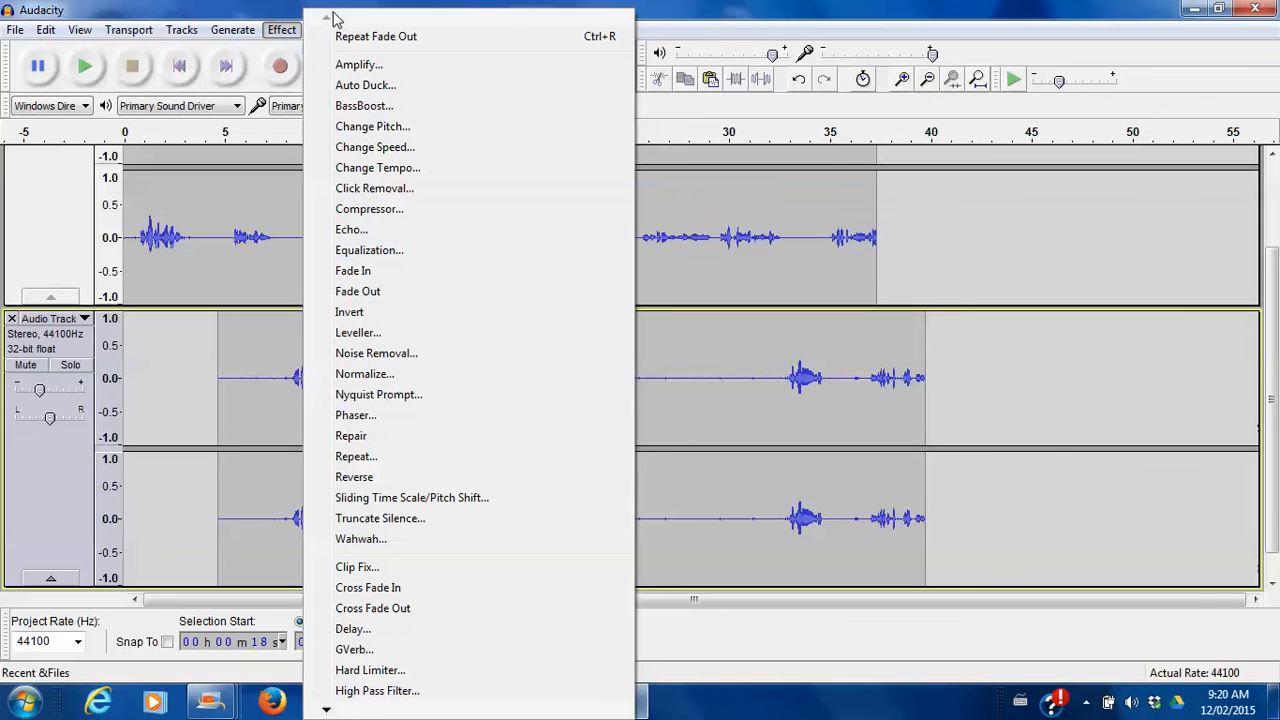
click(262, 12)
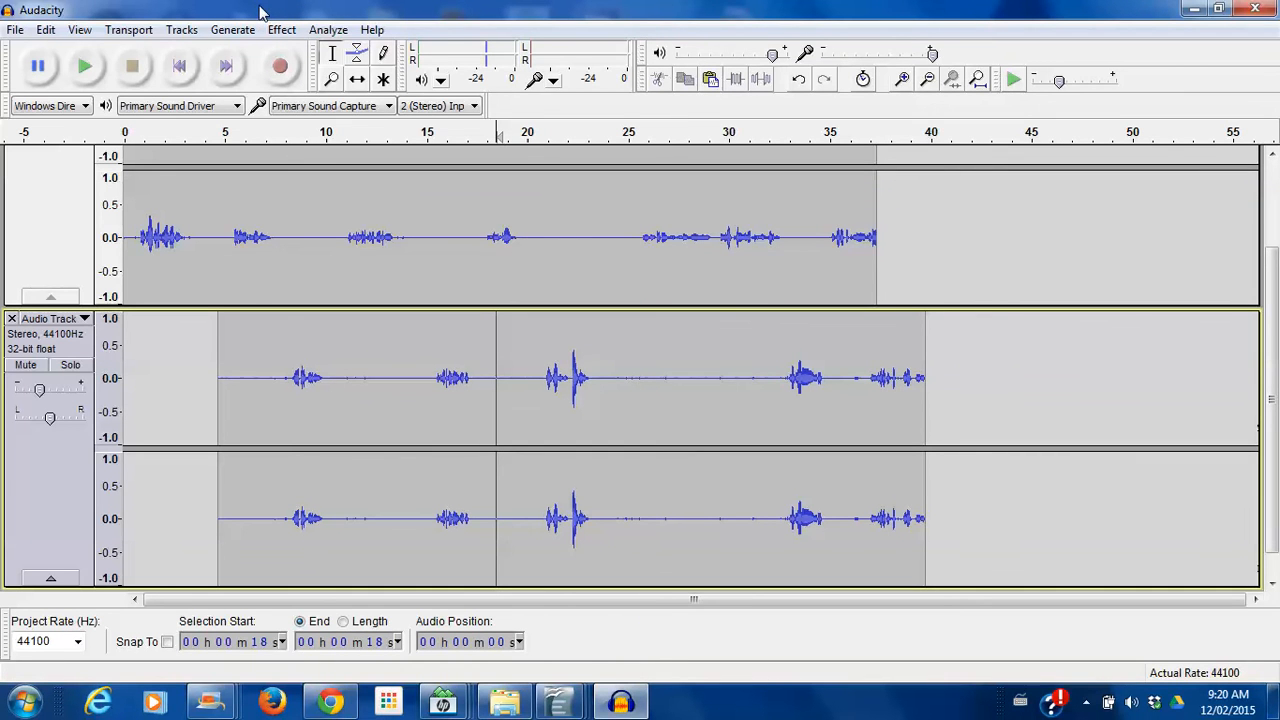
Export the mixed tracks as an MP3 file named howto demo2 in the demo folder.
click(15, 29)
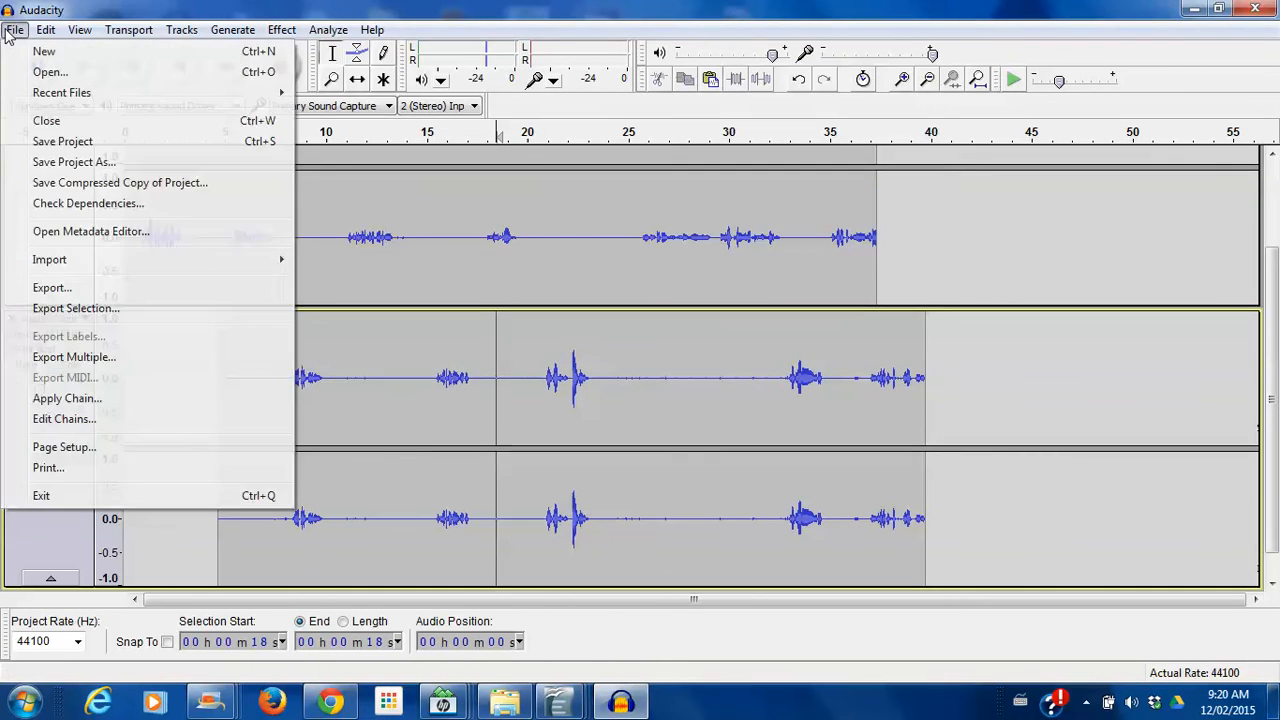
click(109, 291)
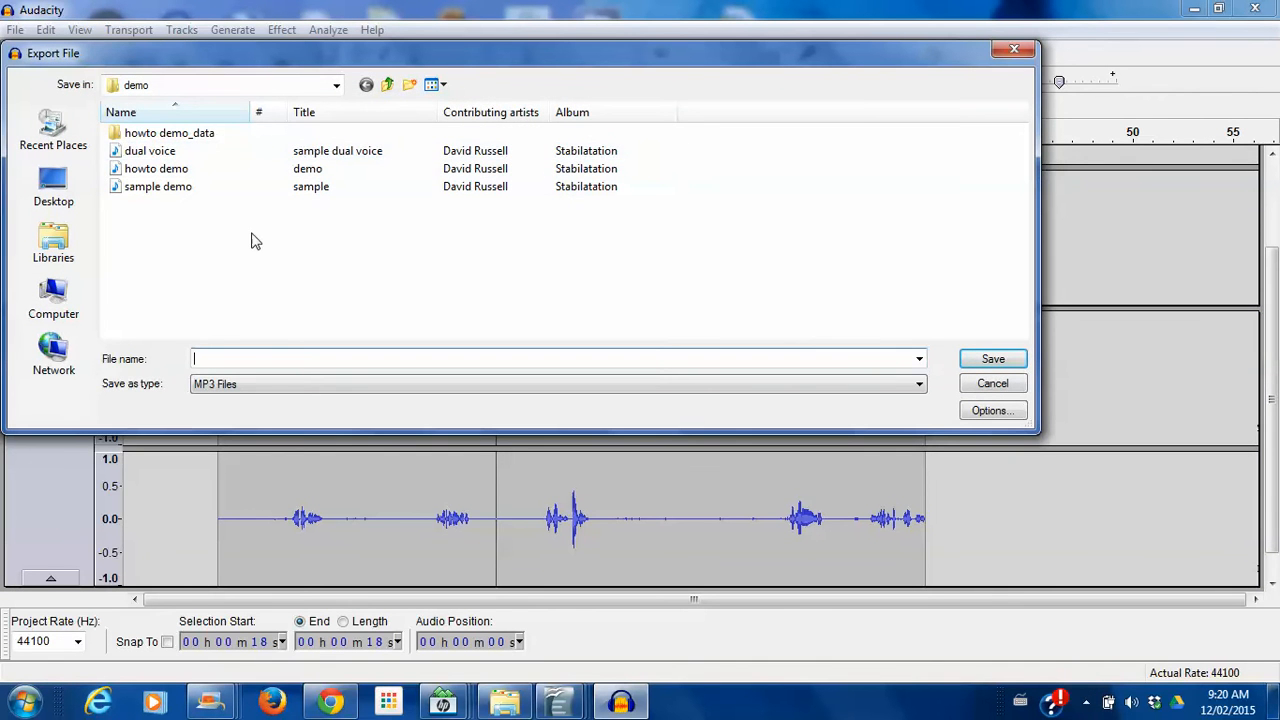
click(174, 170)
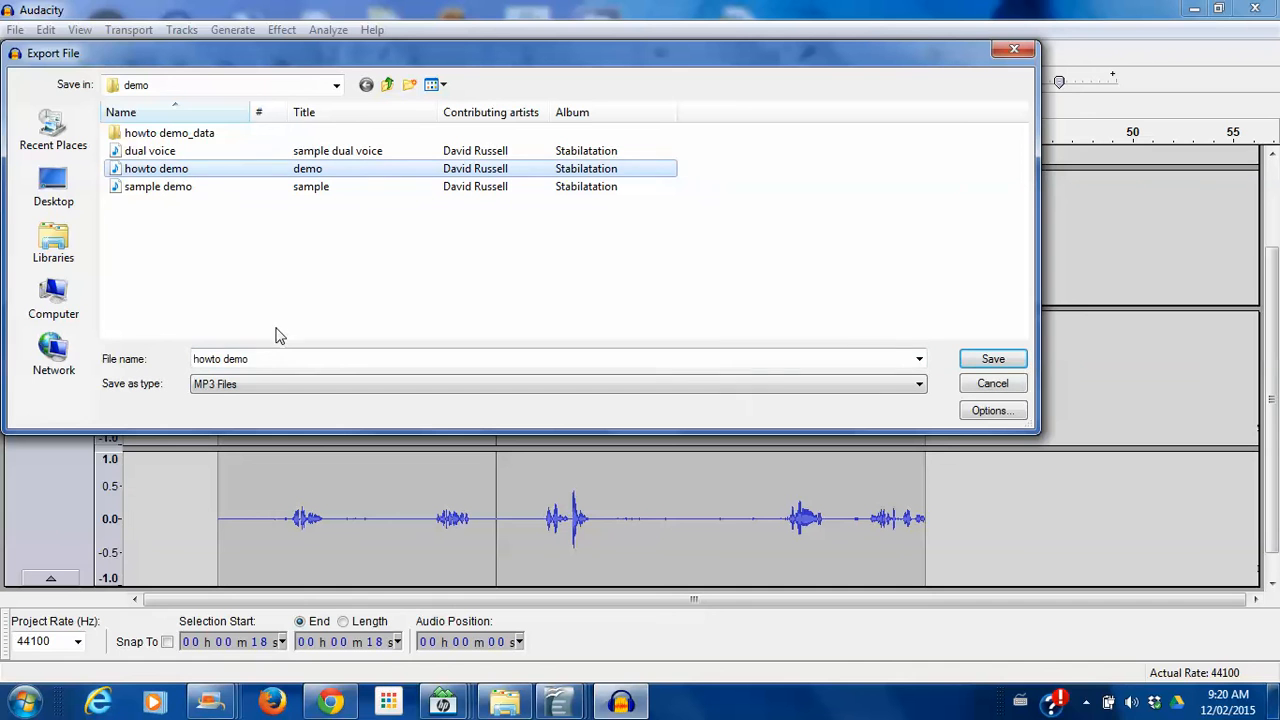
click(275, 360)
click(275, 360)
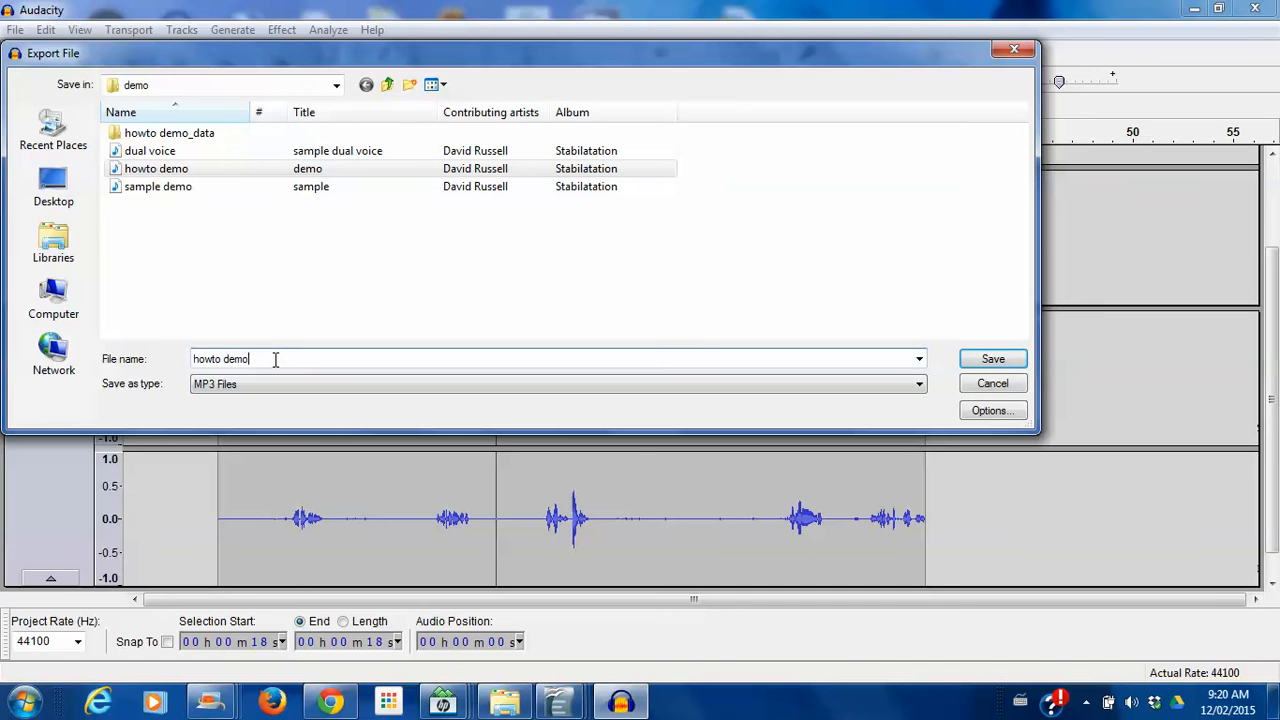
click(1000, 360)
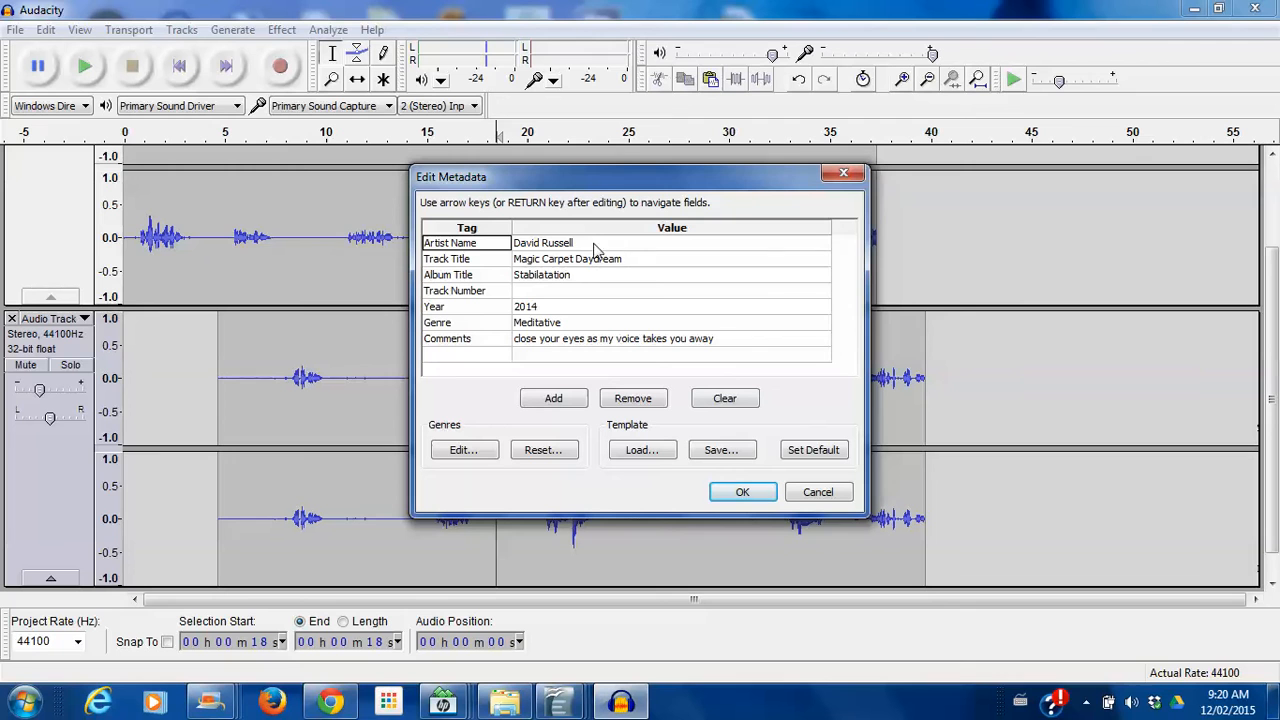
Set the export metadata's track title to "howto 2" and comments to "how to 2", and complete the export.
click(630, 262)
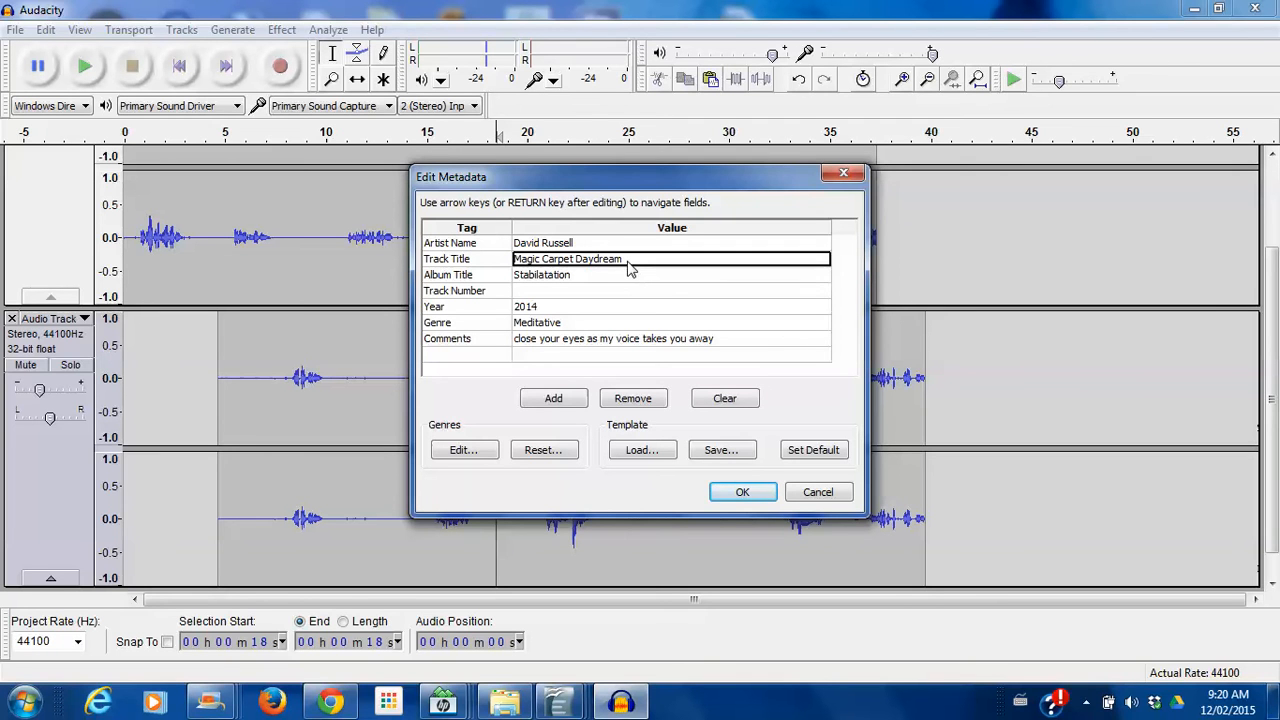
text(howto 2)
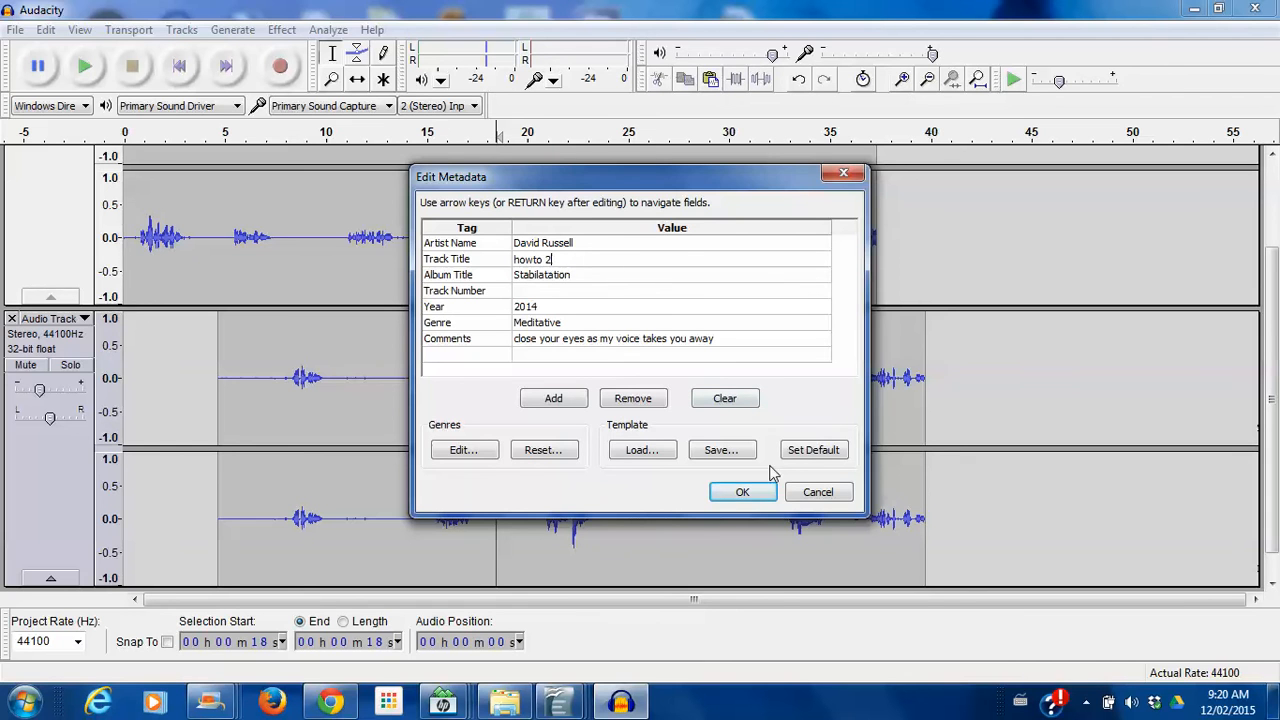
click(655, 340)
key(ctrl+a)
text(ho)
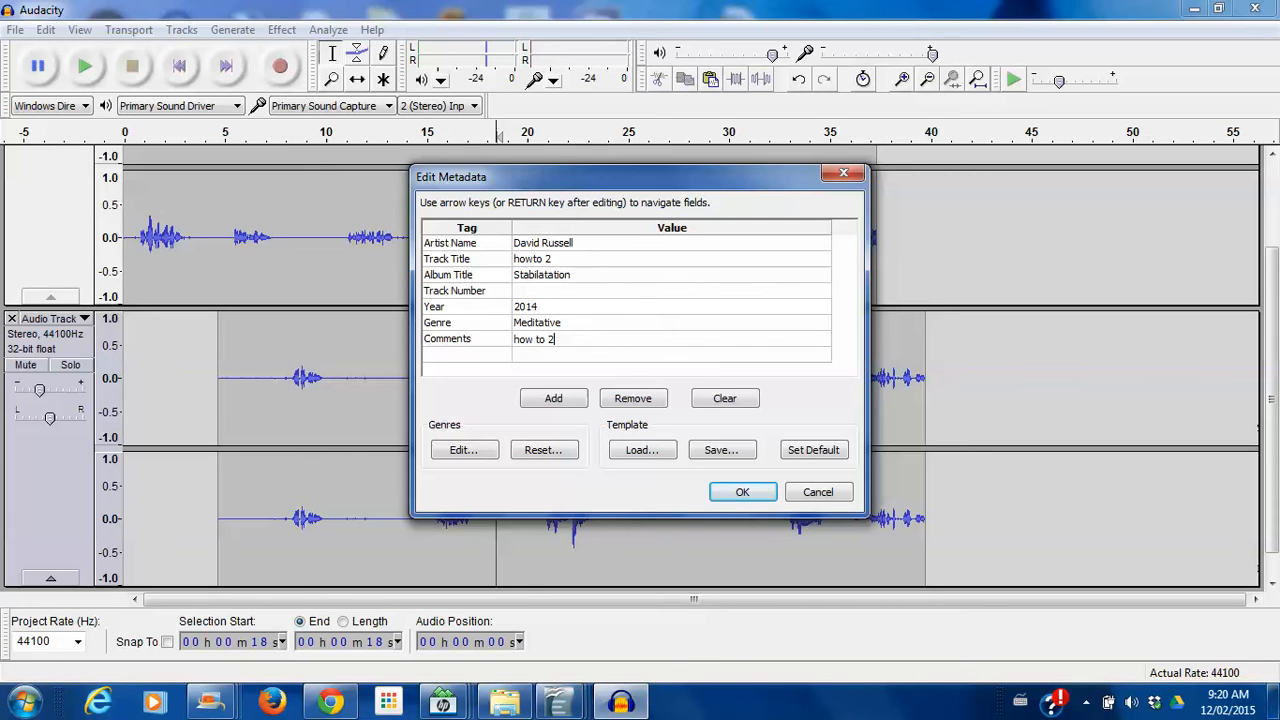
click(758, 492)
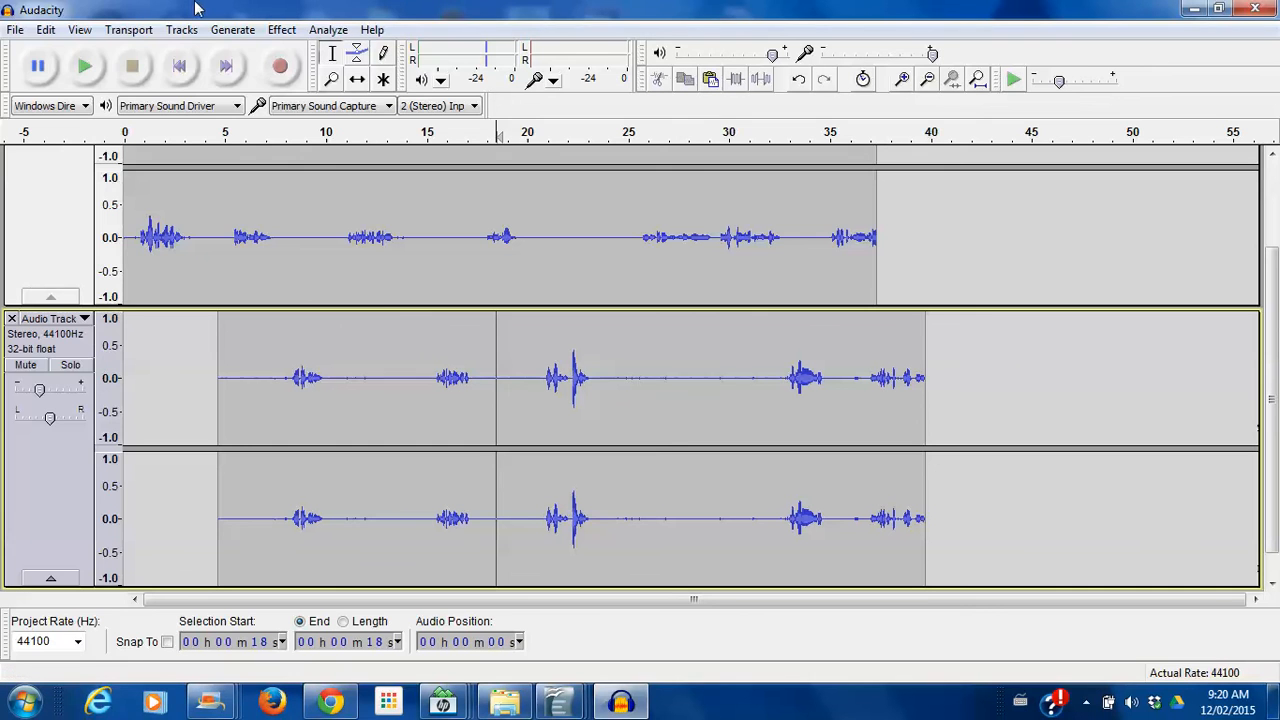
Open the exported howto demo2 audio file and play its first part from the start.
click(15, 30)
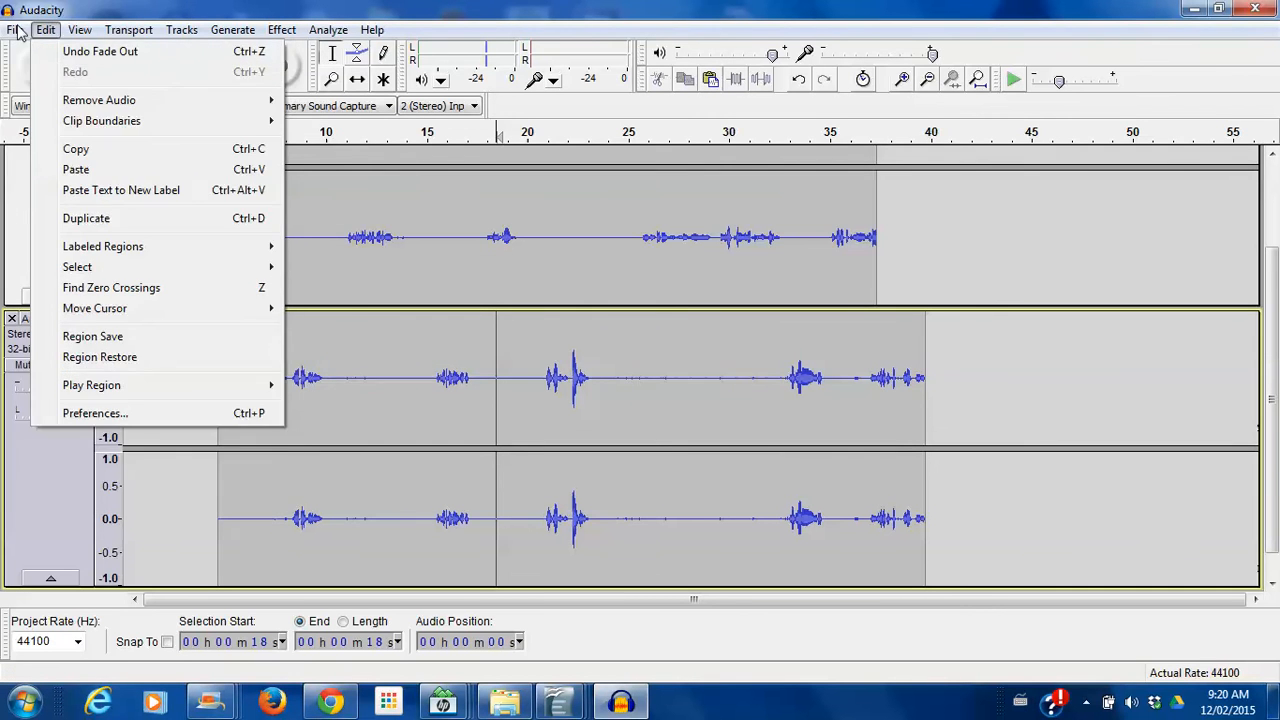
click(48, 74)
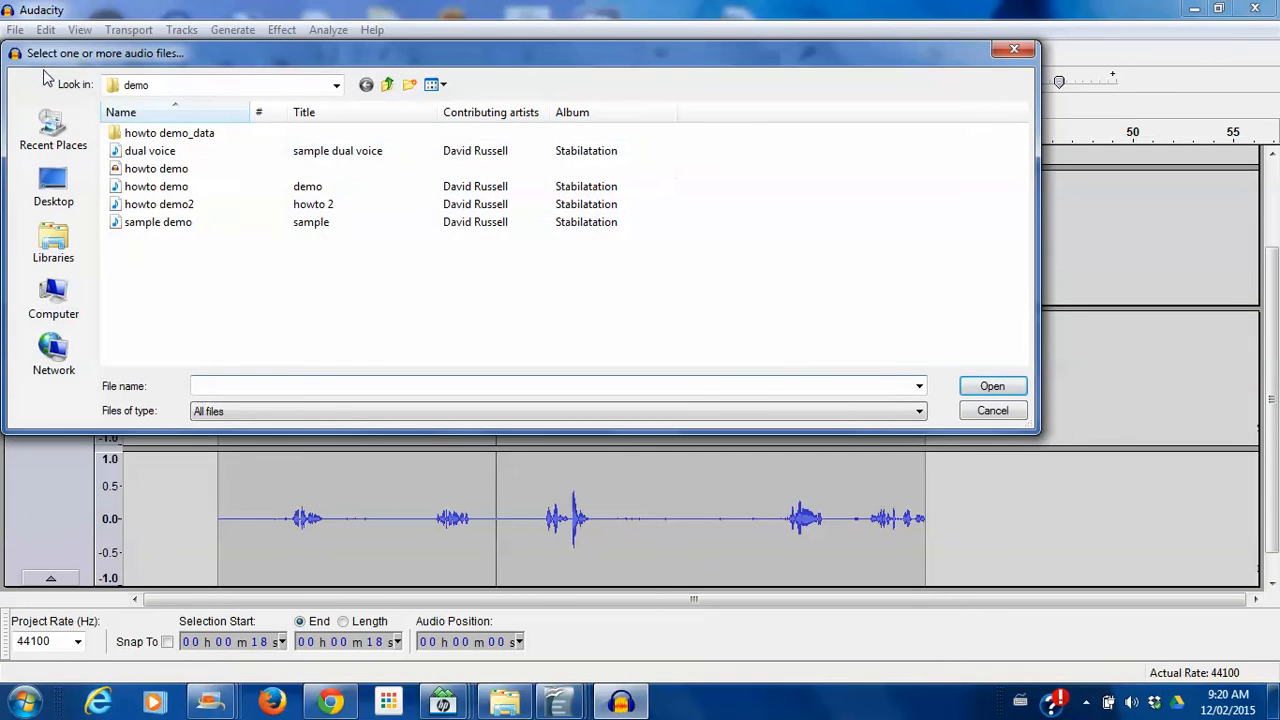
click(157, 206)
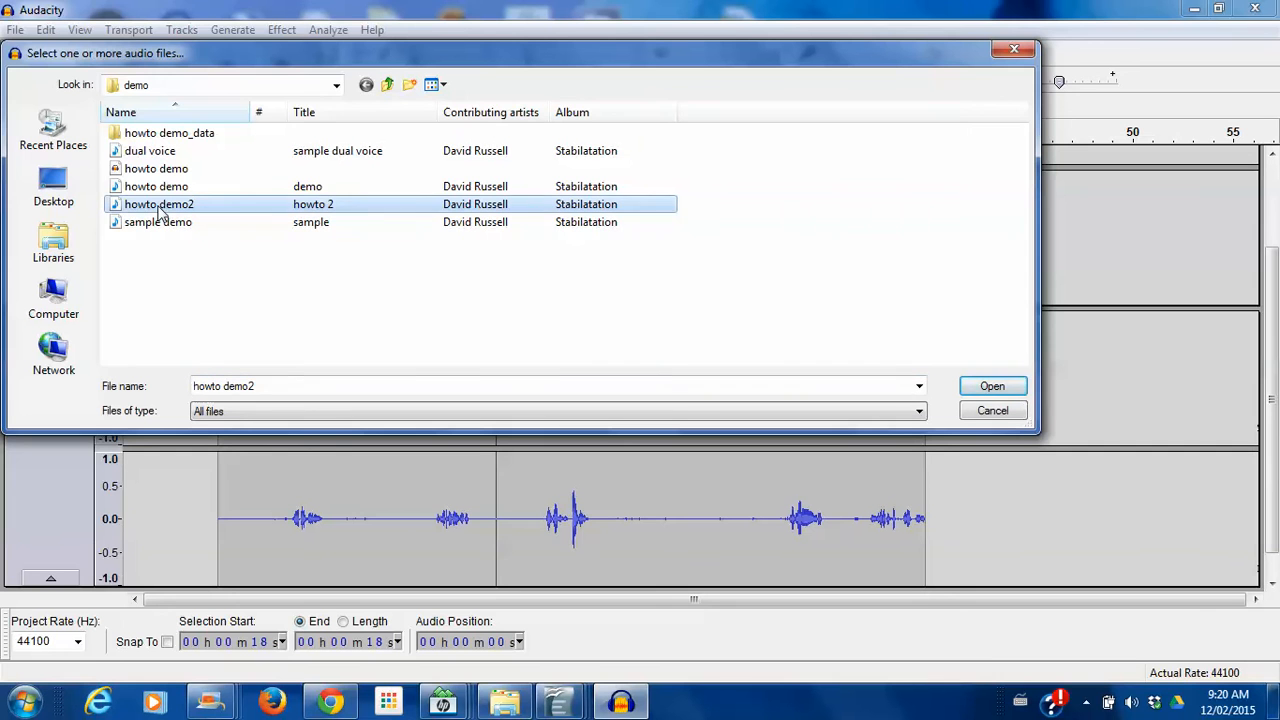
click(992, 388)
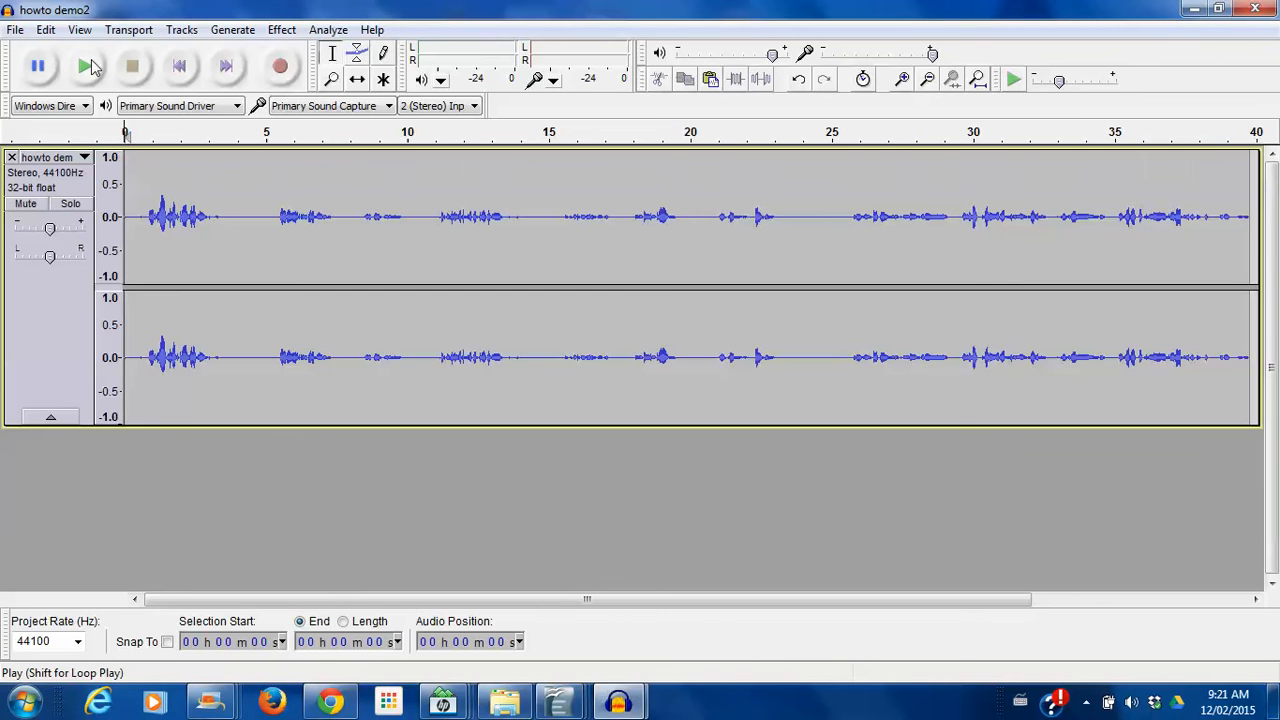
click(86, 66)
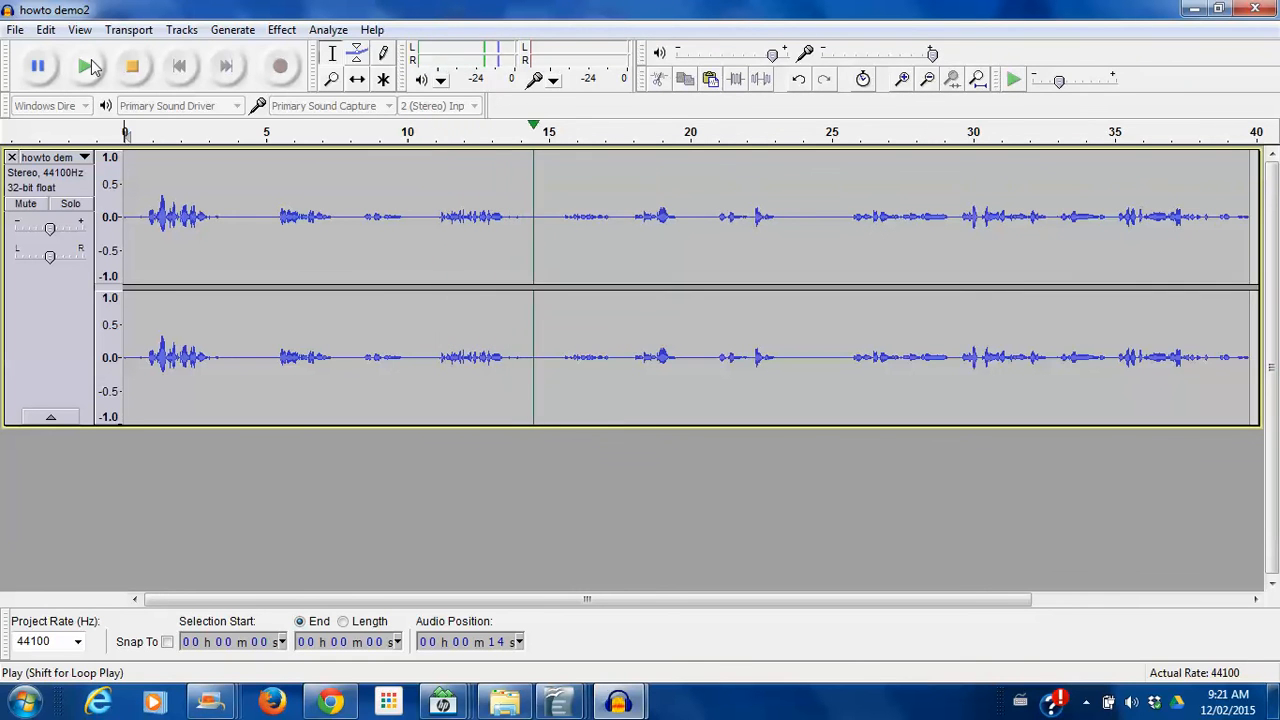
click(131, 66)
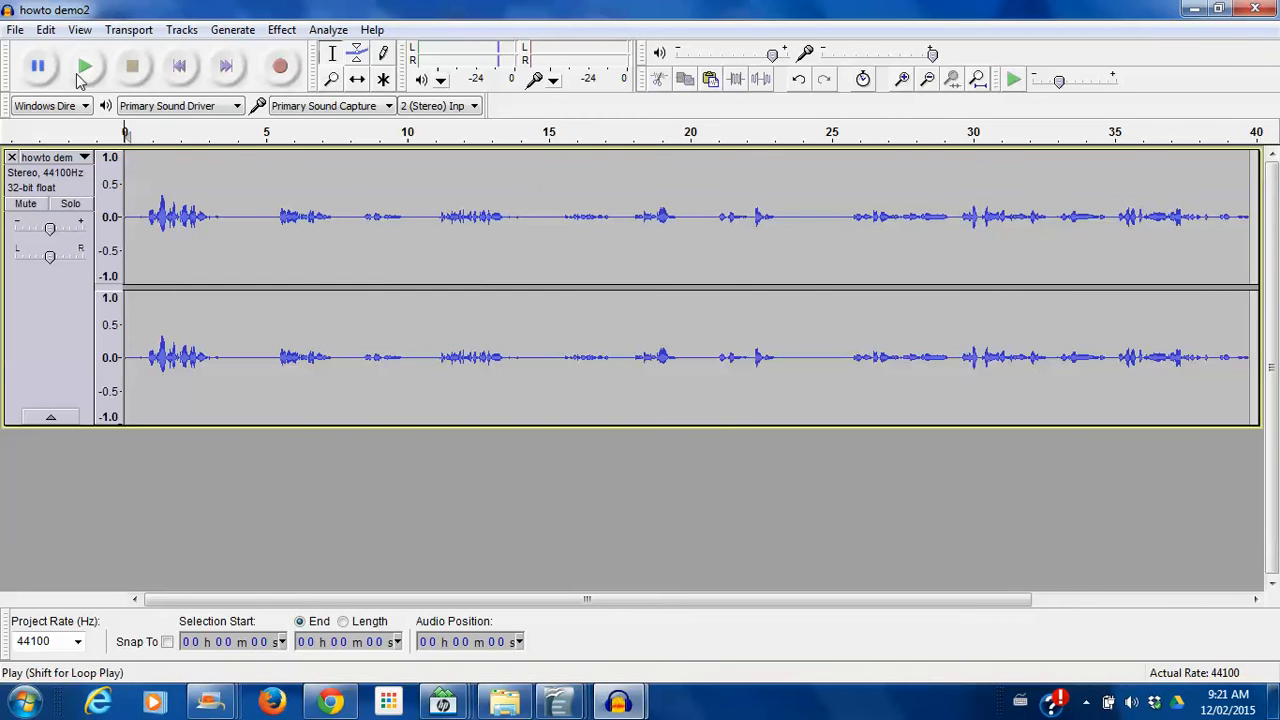
Import the howto demo2 audio file as a second stereo track in the howto demo2 project.
click(15, 30)
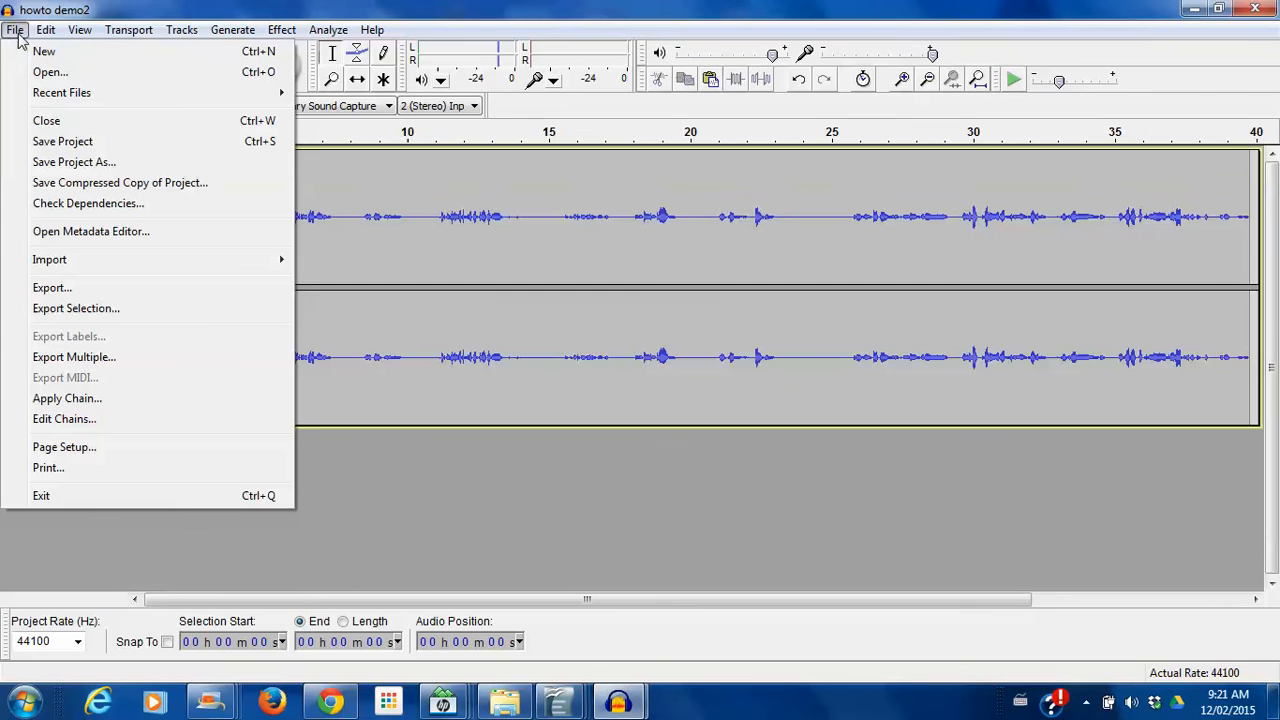
mouse_move(155, 262)
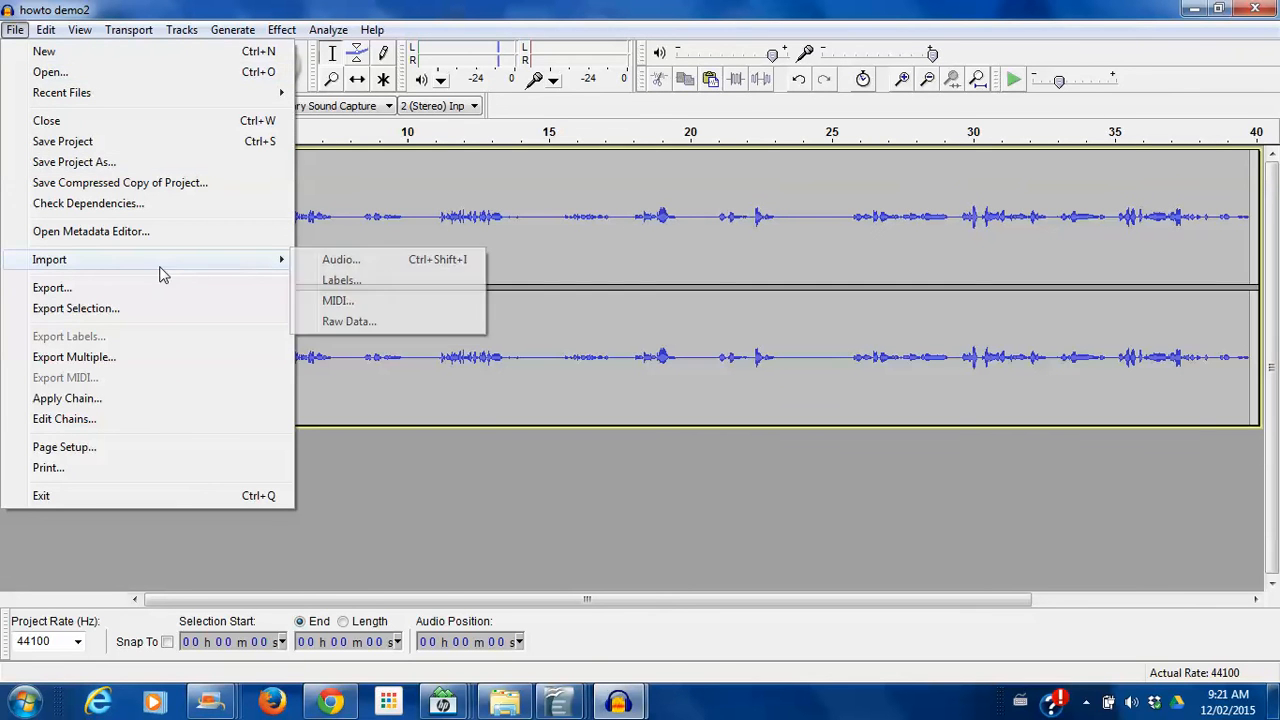
click(349, 262)
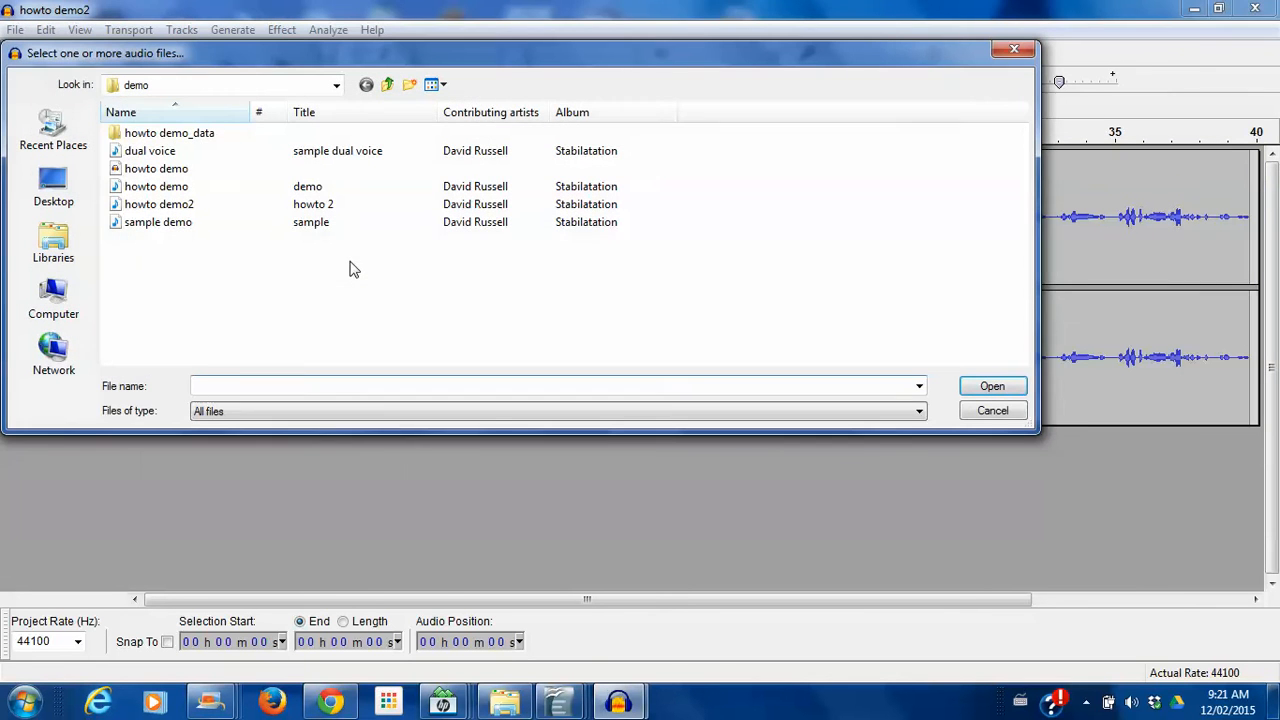
click(160, 206)
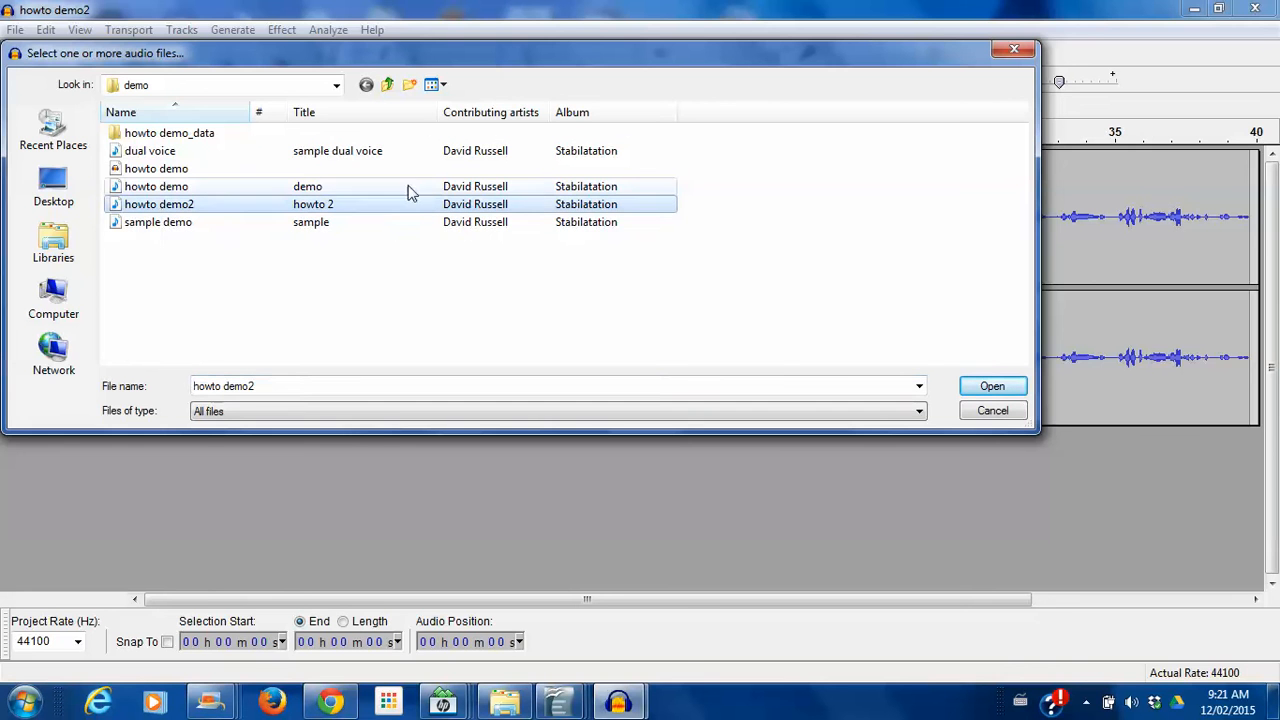
click(993, 388)
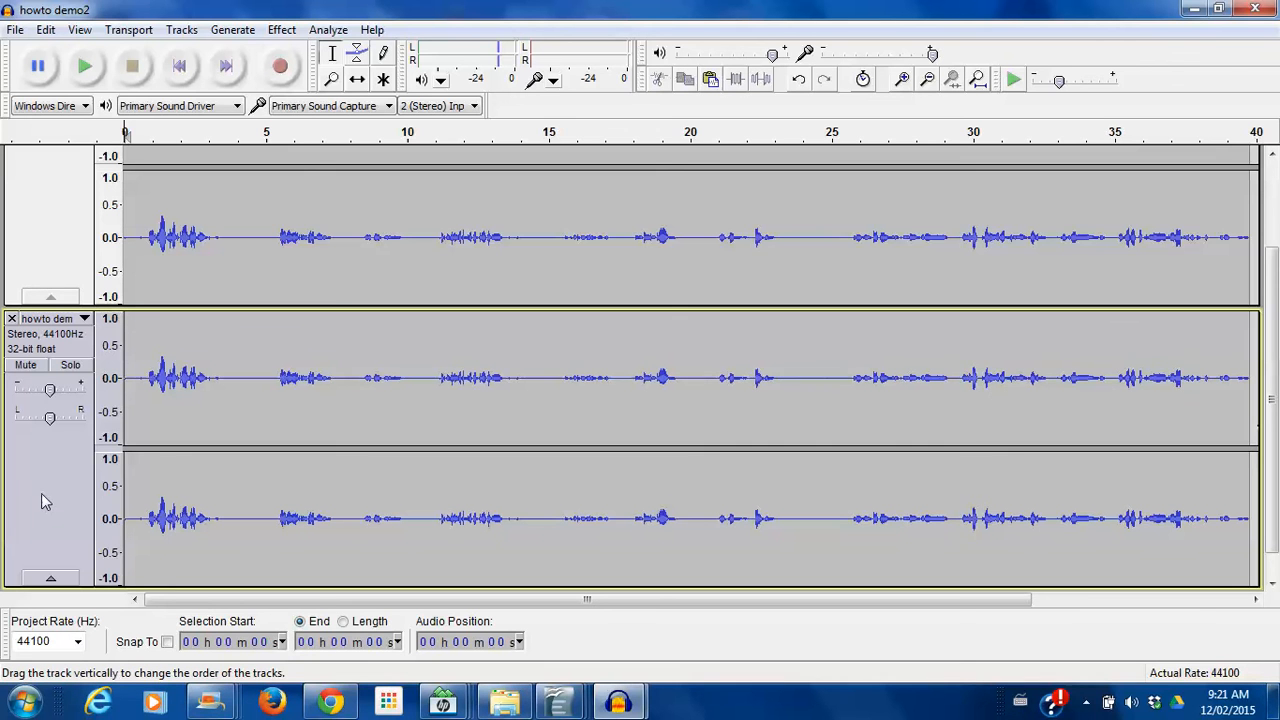
Try Change Pitch at -4 percent on the whole second track, and undo it.
click(56, 463)
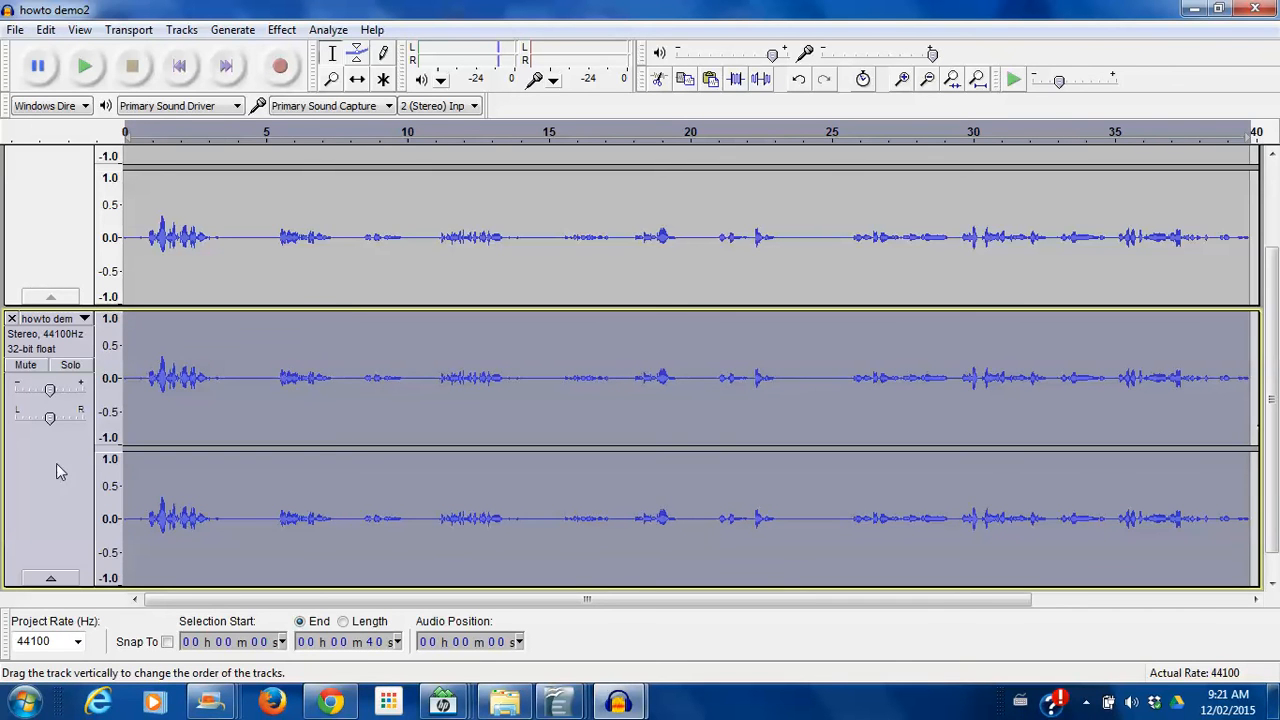
click(283, 30)
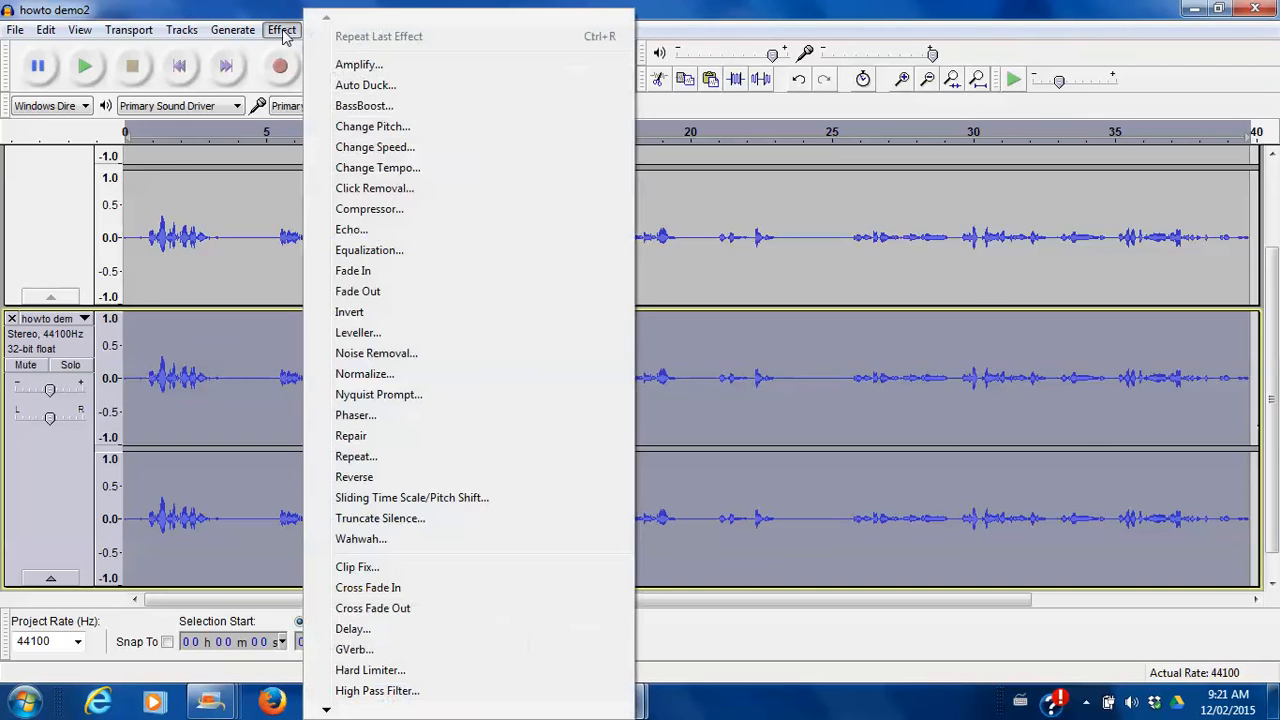
click(396, 130)
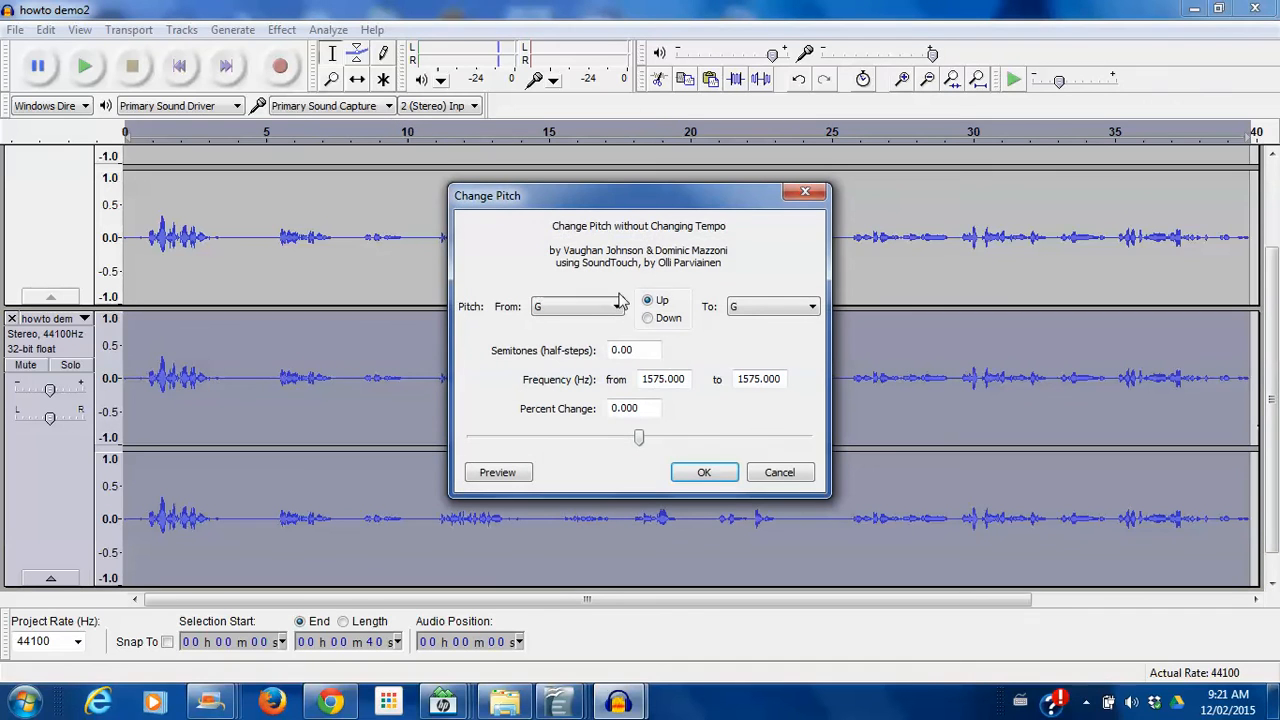
mouse_move(641, 444)
mouse_down()
mouse_move(623, 444)
mouse_move(636, 446)
mouse_up()
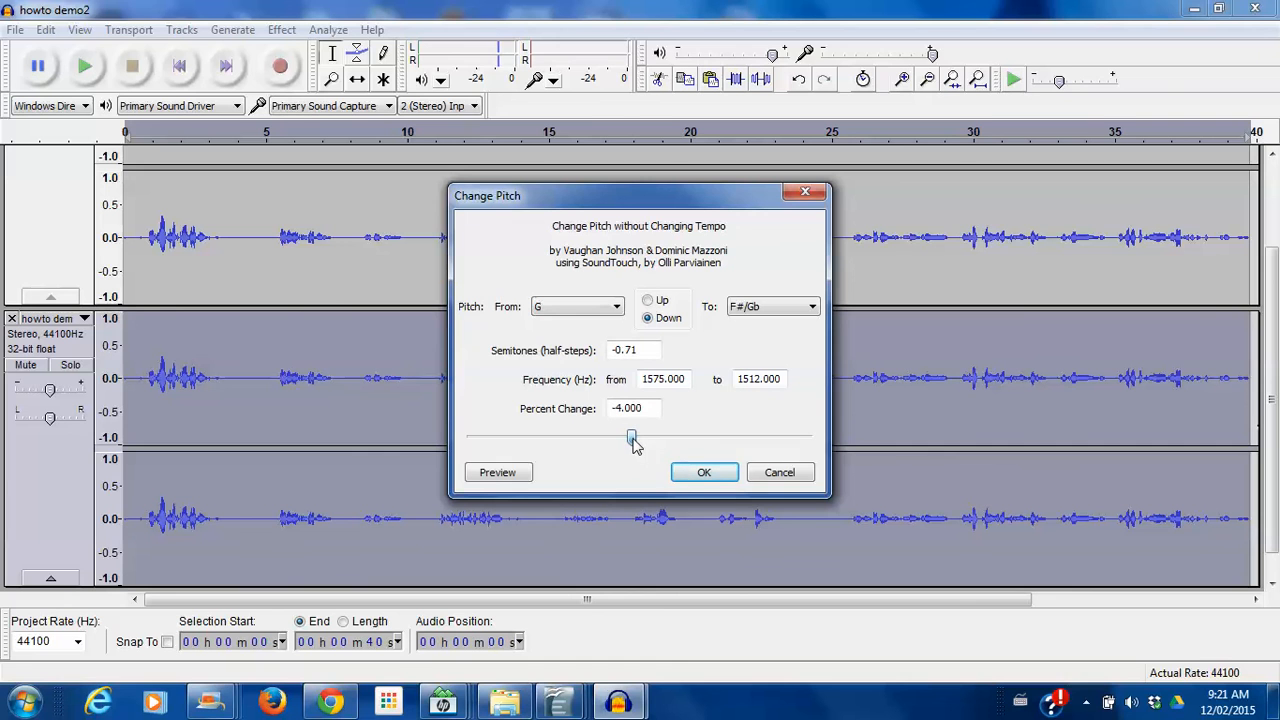
click(704, 474)
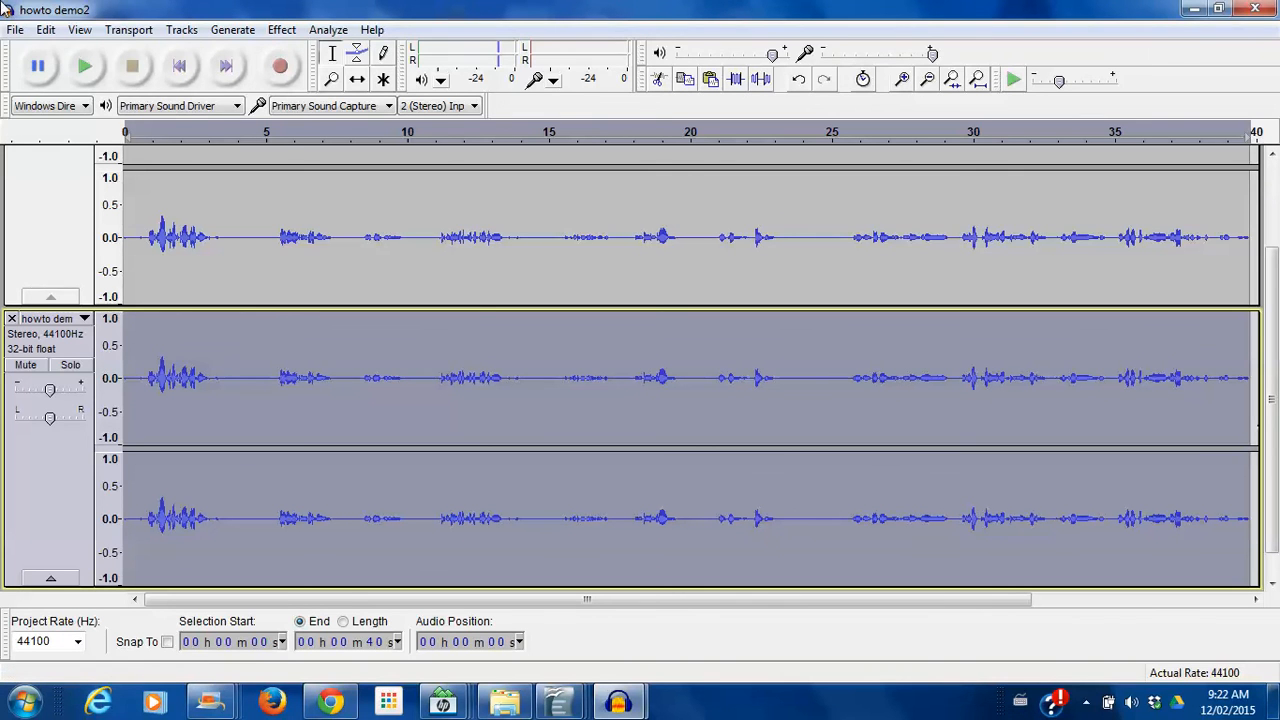
click(46, 30)
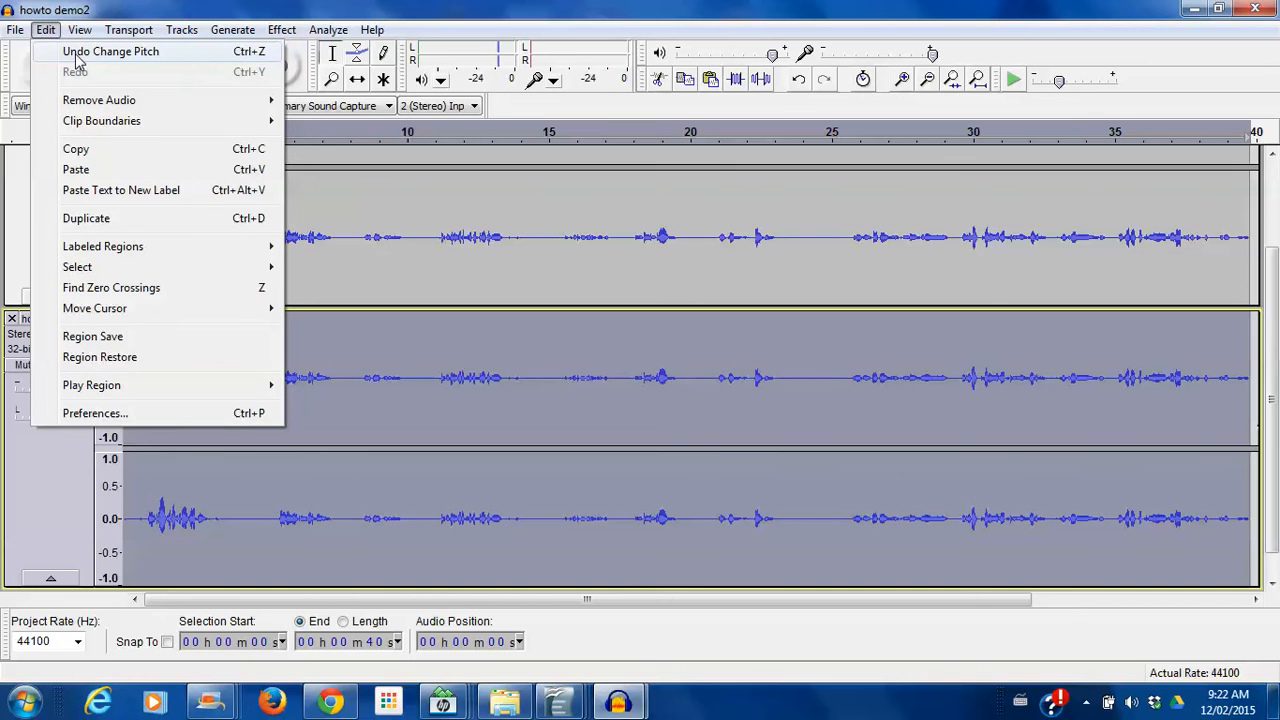
click(80, 52)
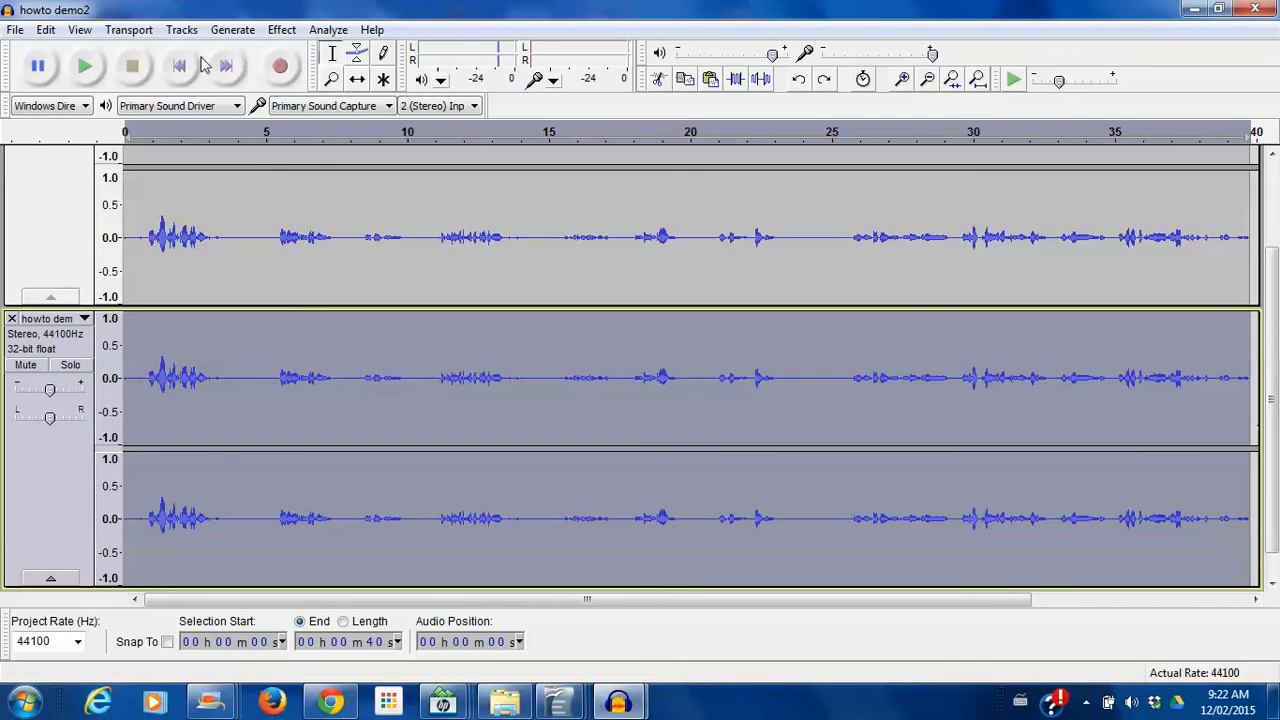
Start Change Pitch on the selected second track and preview it at -14 percent.
click(281, 30)
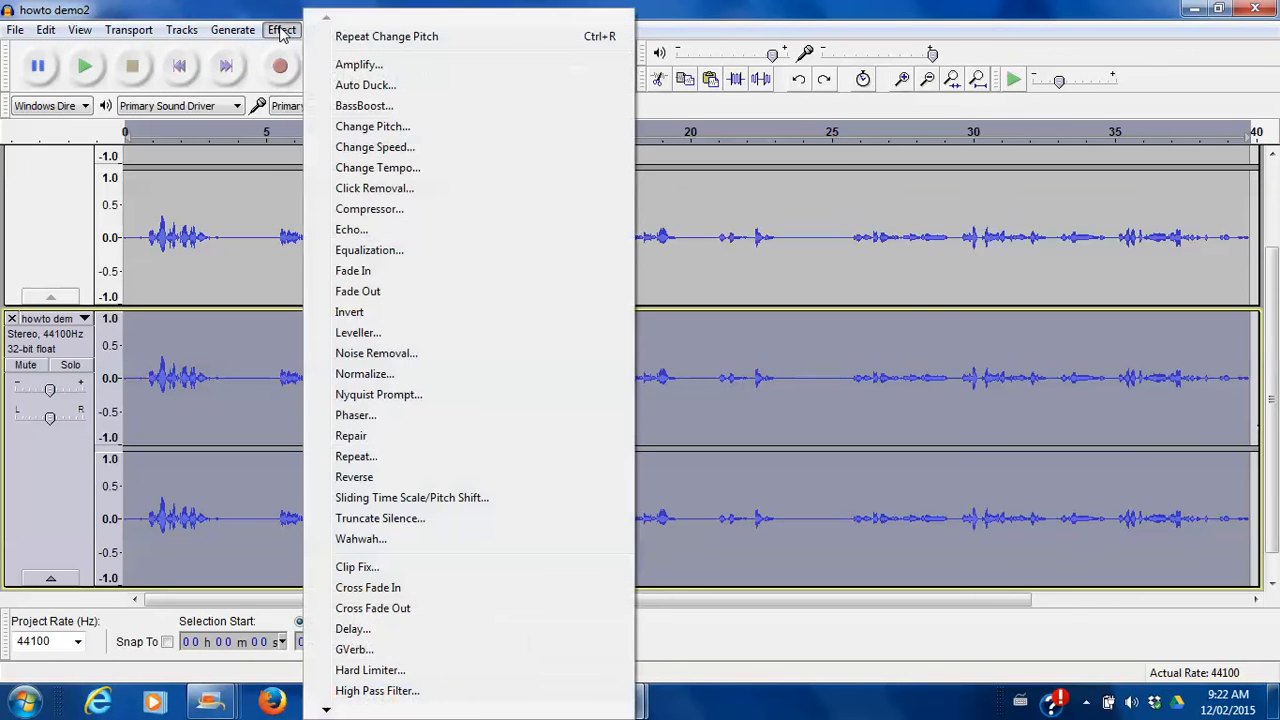
click(382, 130)
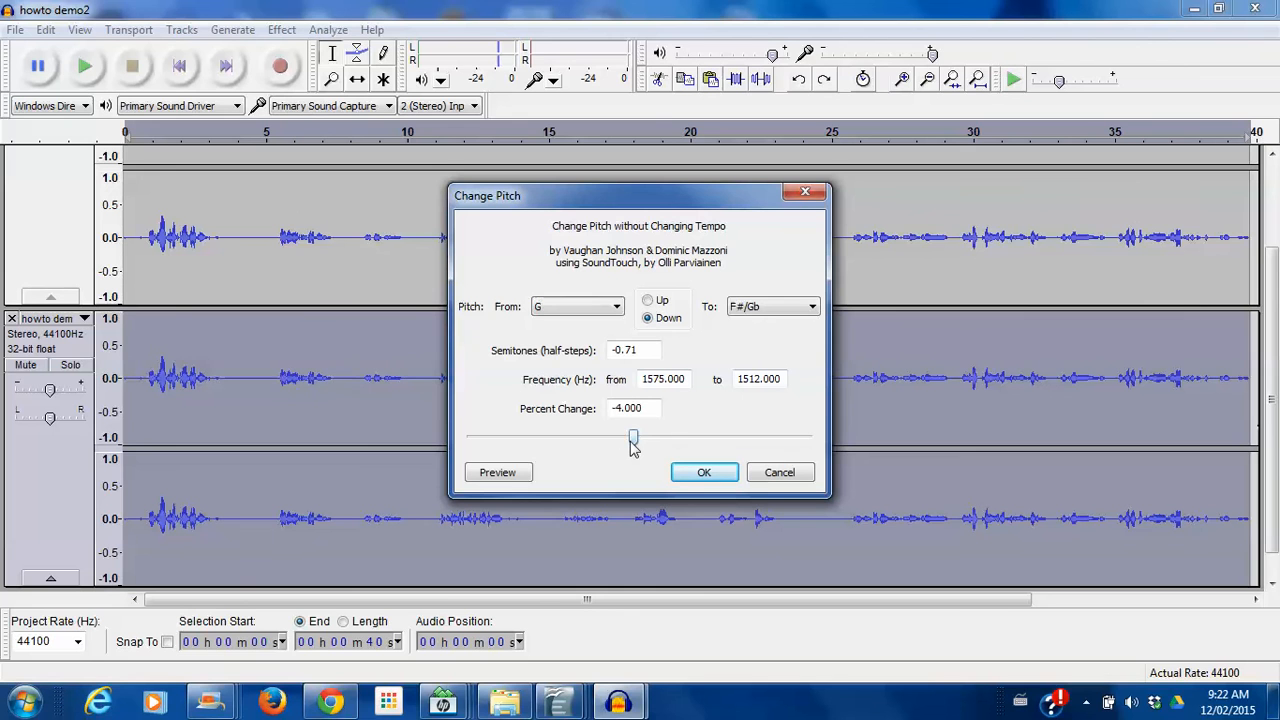
mouse_move(636, 444)
mouse_down()
mouse_move(583, 437)
mouse_move(618, 441)
mouse_up()
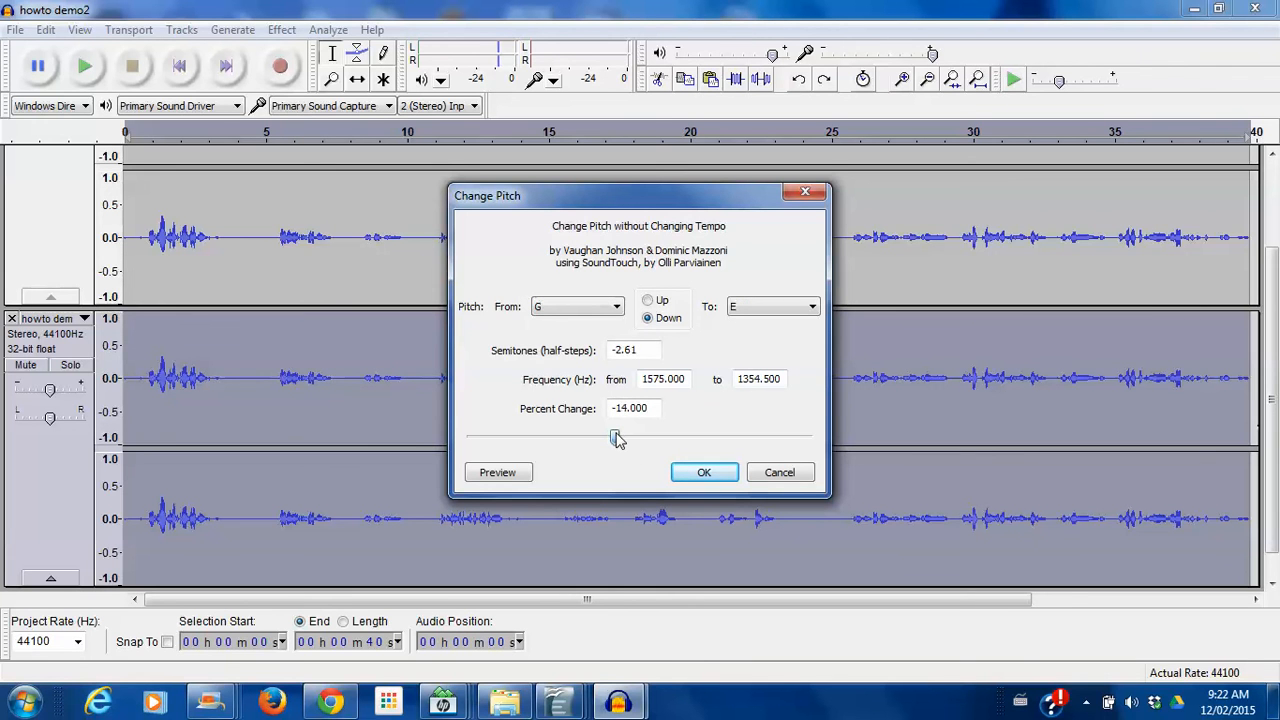
click(500, 472)
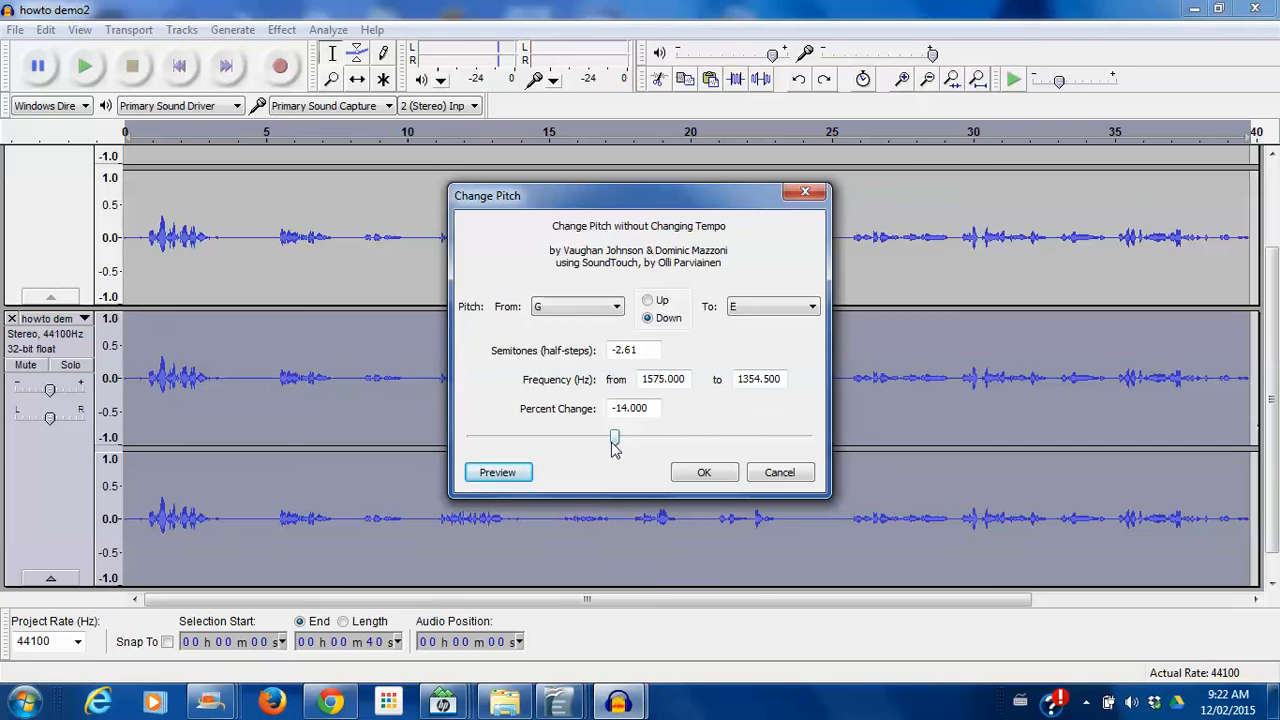
Preview the second track's pitch change at -6 percent.
drag(614, 440, 627, 448)
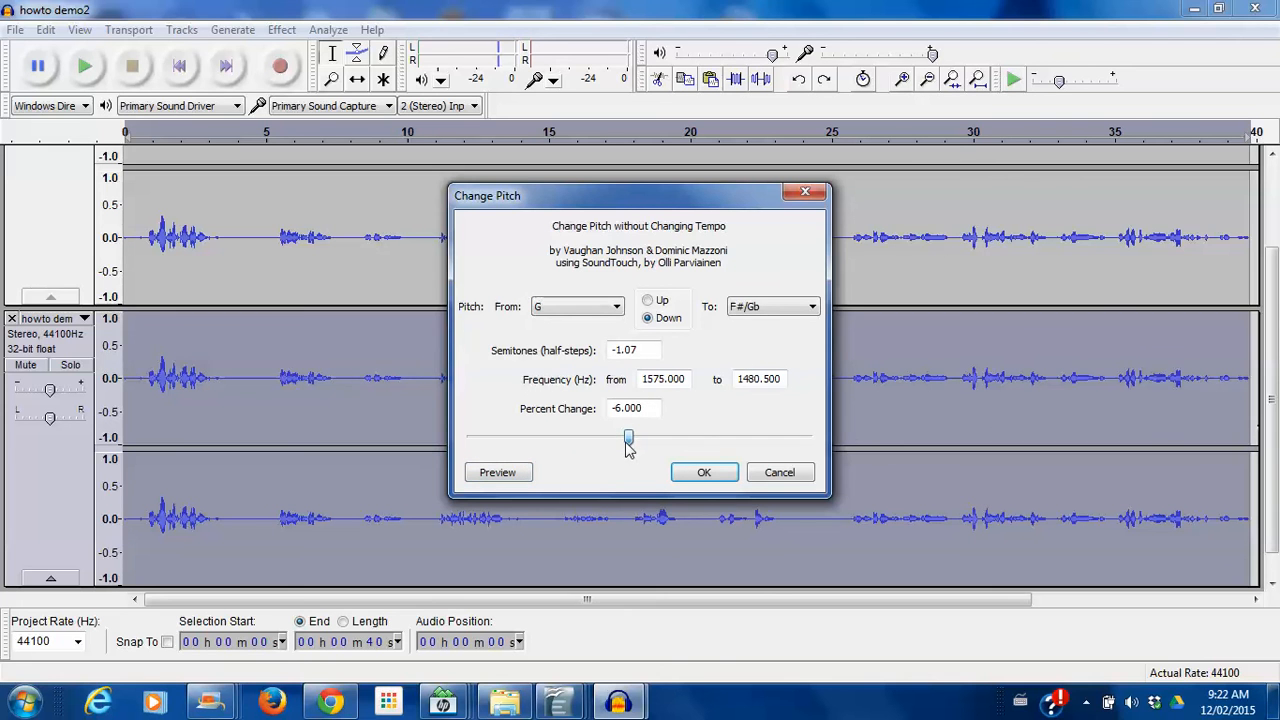
click(502, 474)
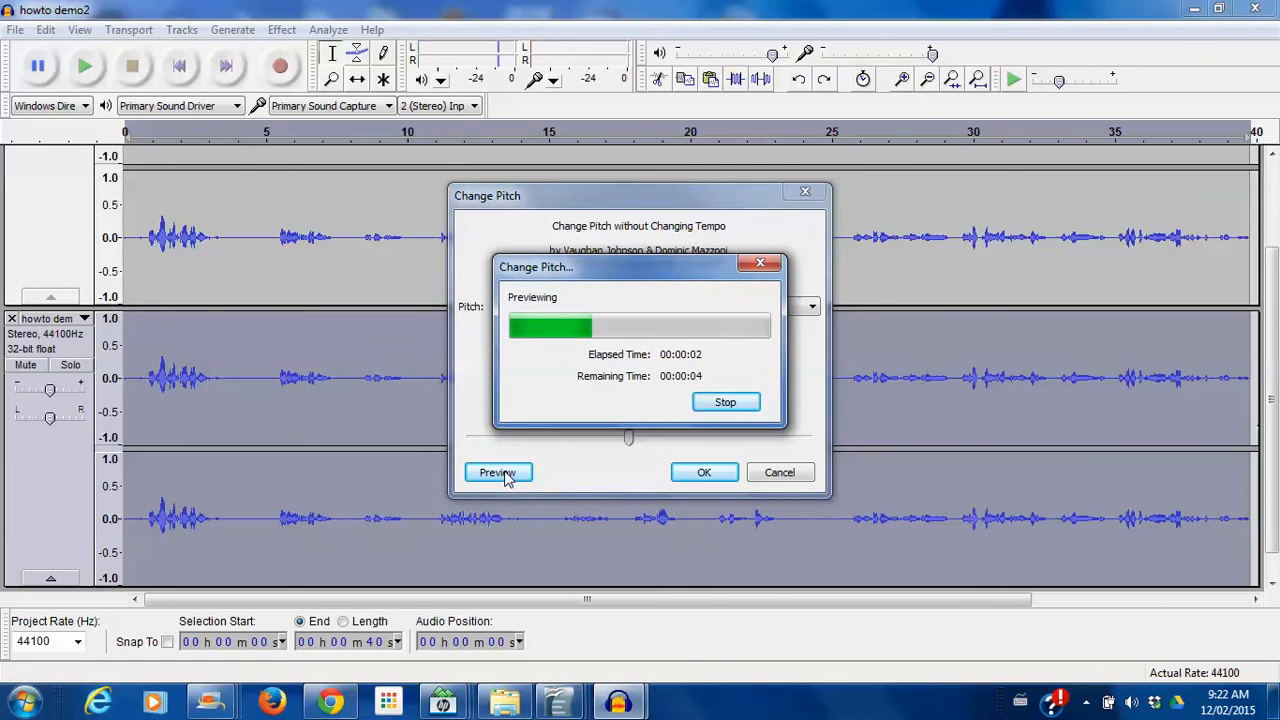
click(725, 403)
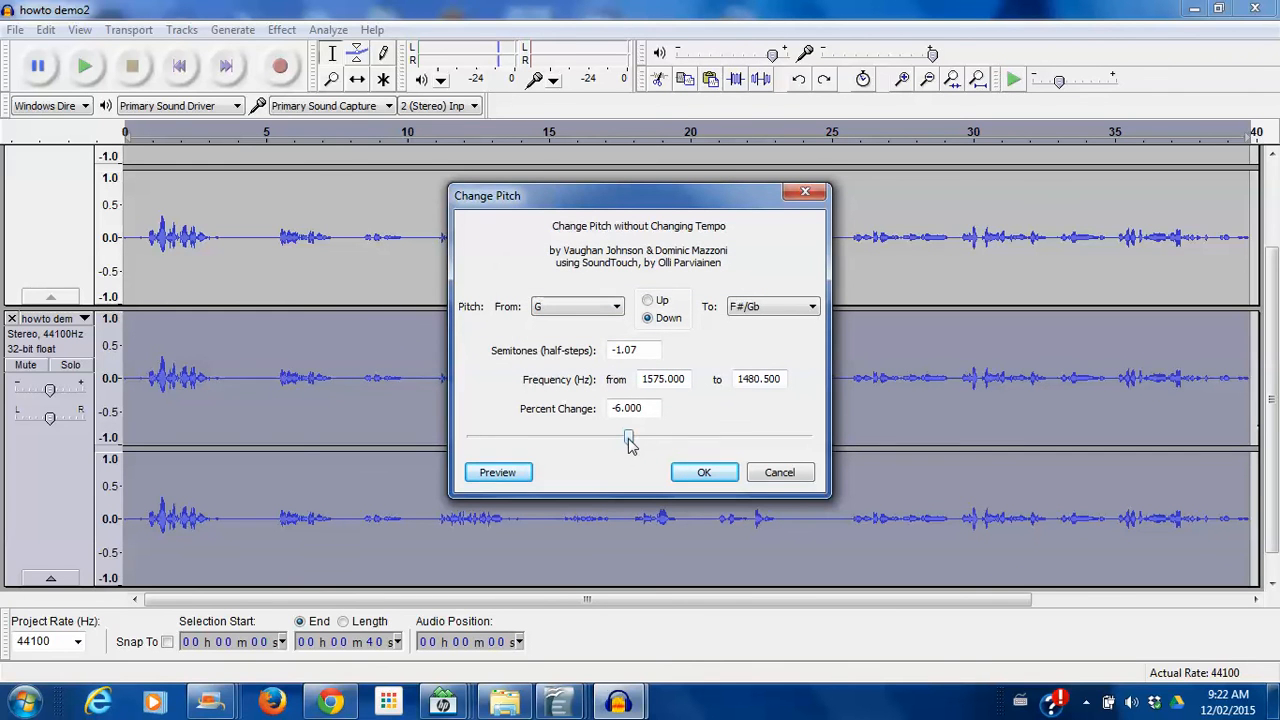
Apply Change Pitch at -4 percent to the second track and play the mix from about 1 second.
drag(634, 439, 634, 445)
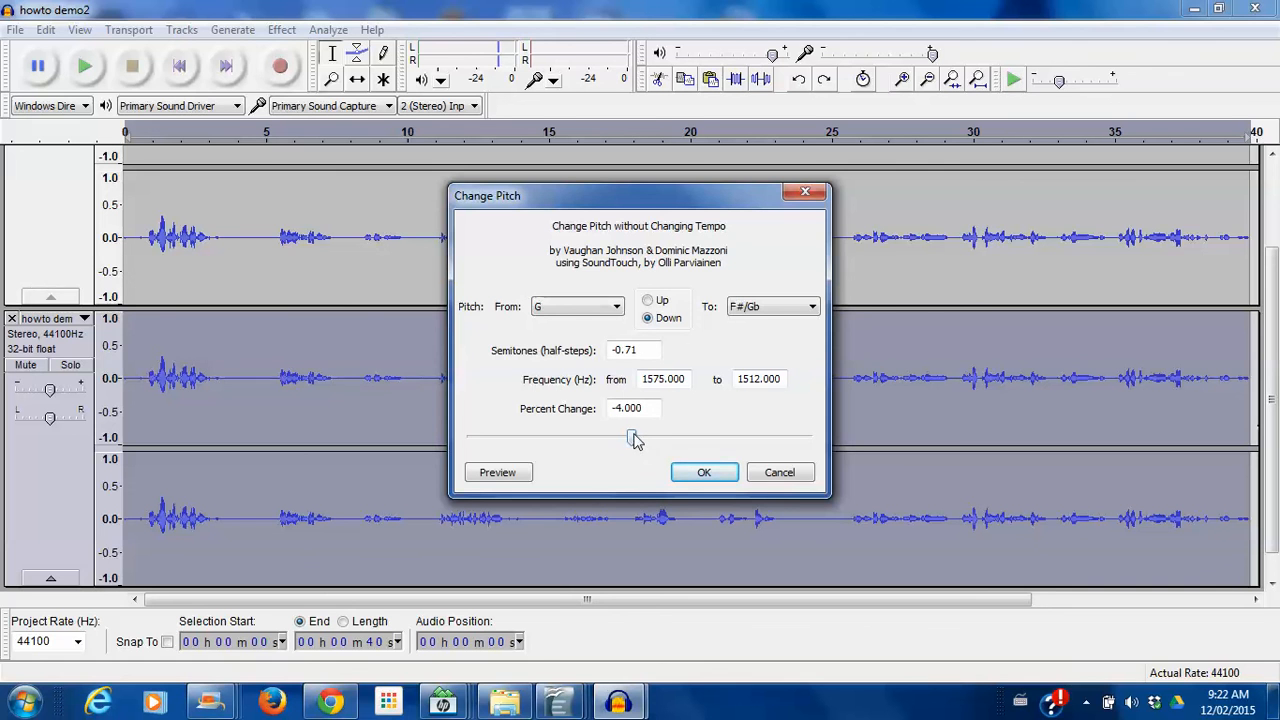
click(705, 473)
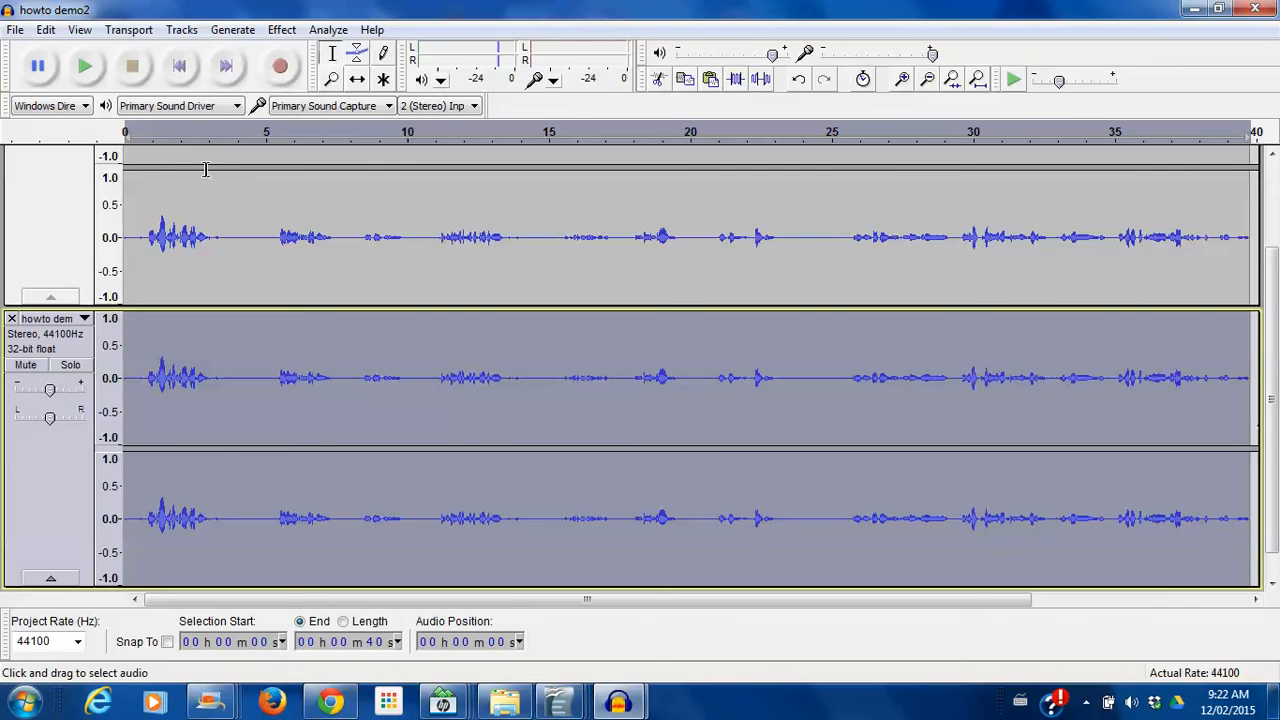
click(157, 133)
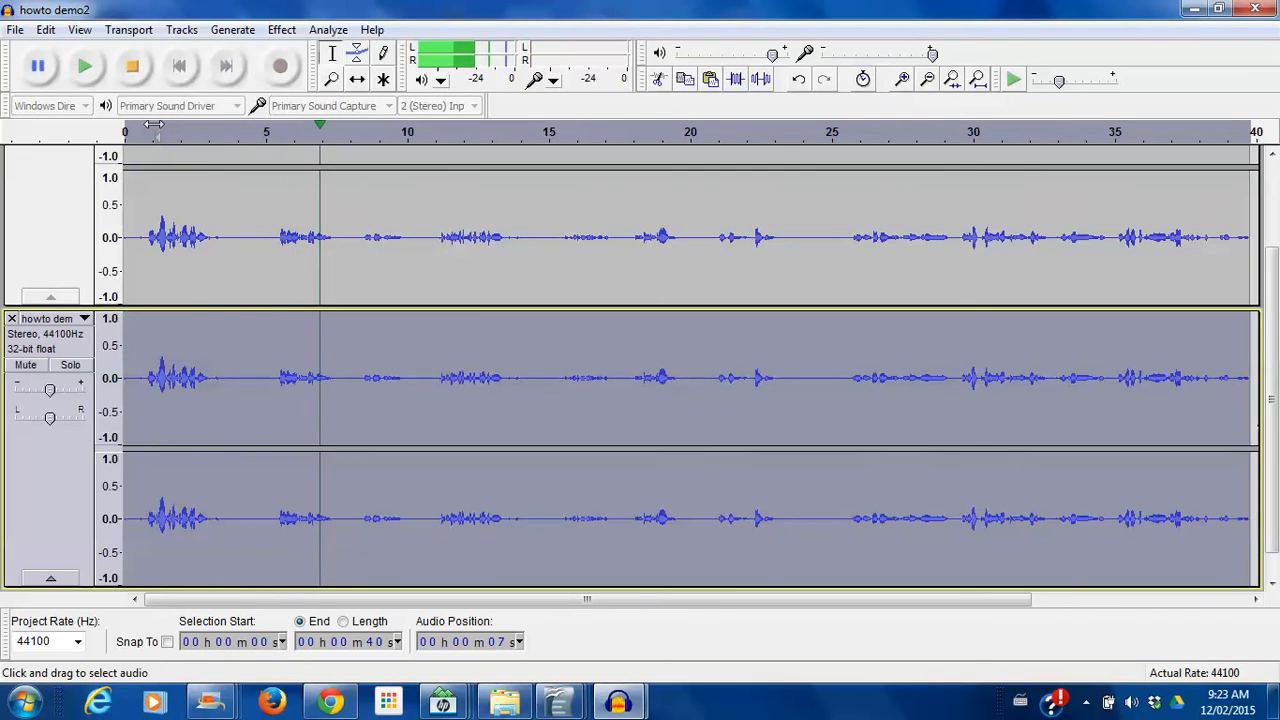
click(134, 68)
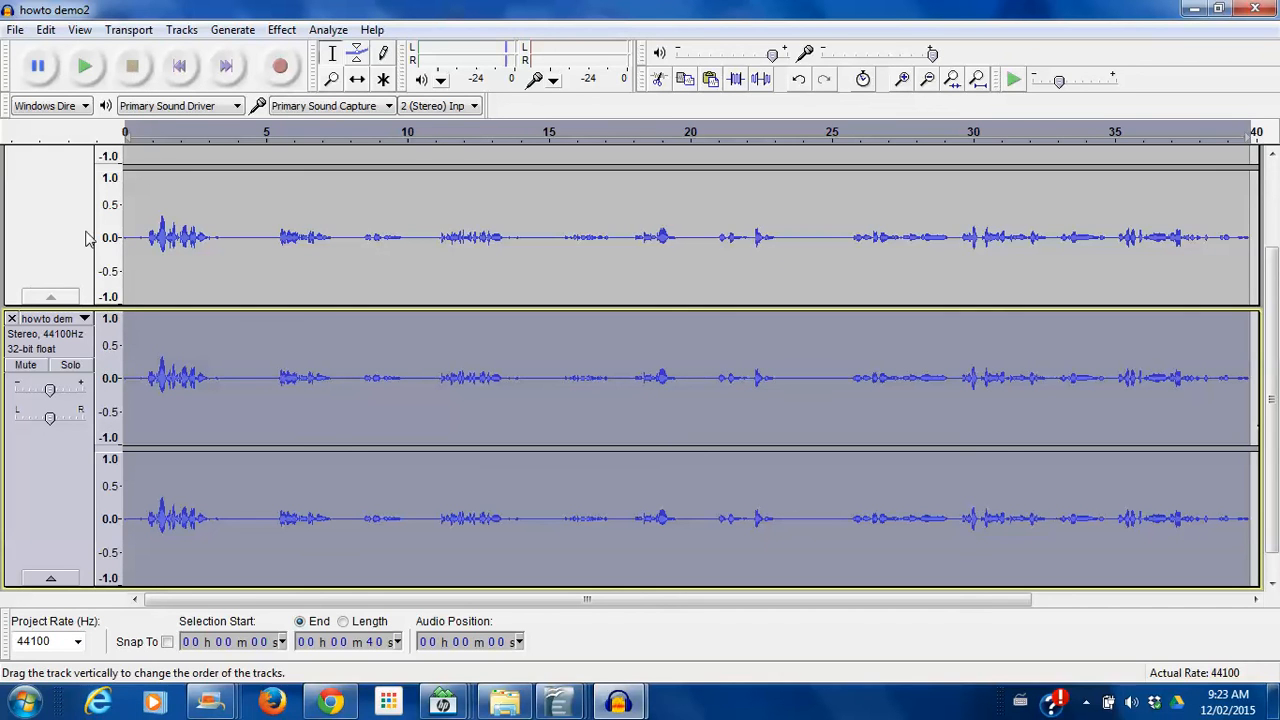
Apply an Echo with a delay time of .12 seconds and a decay factor of .12 to the whole first track, previewing it first.
click(57, 211)
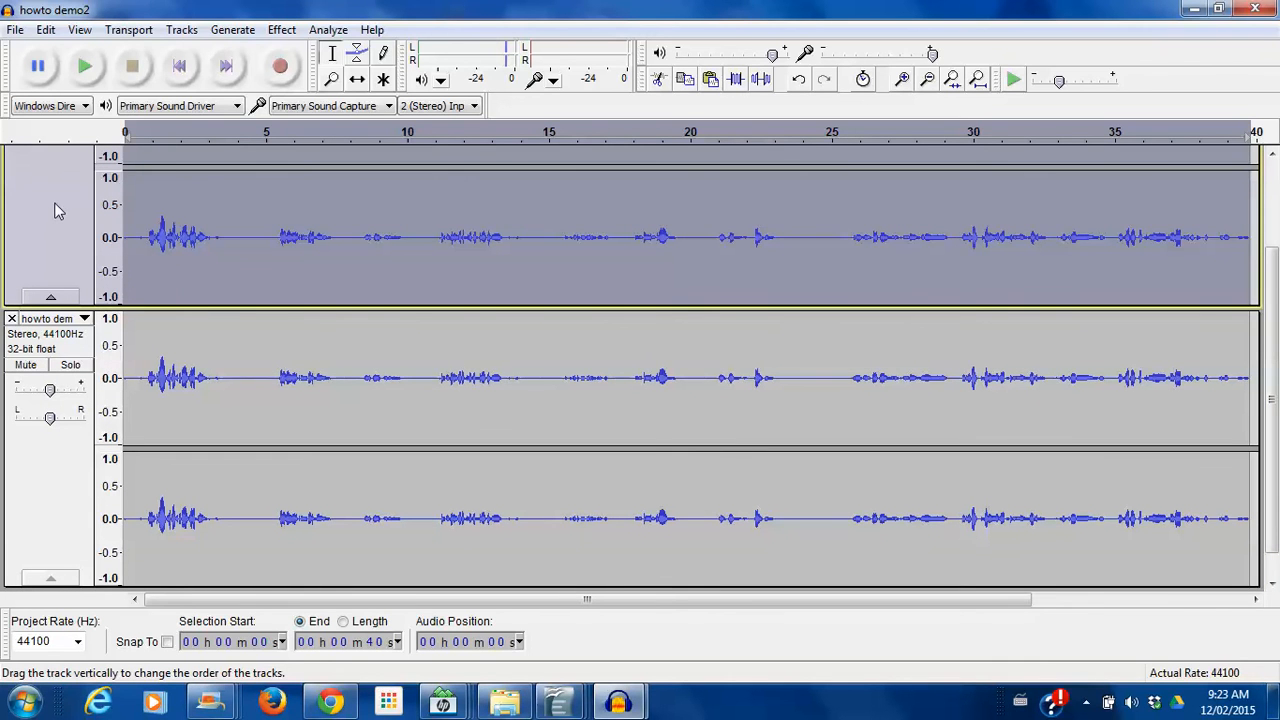
click(283, 30)
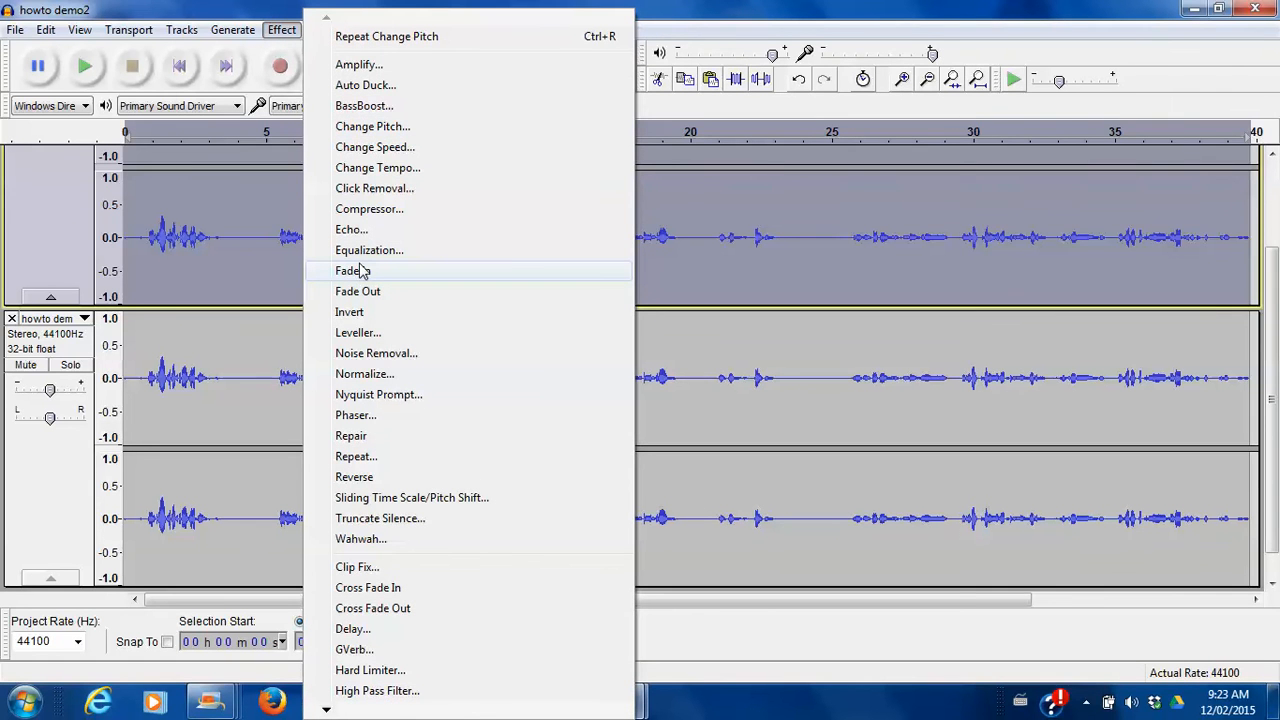
click(378, 234)
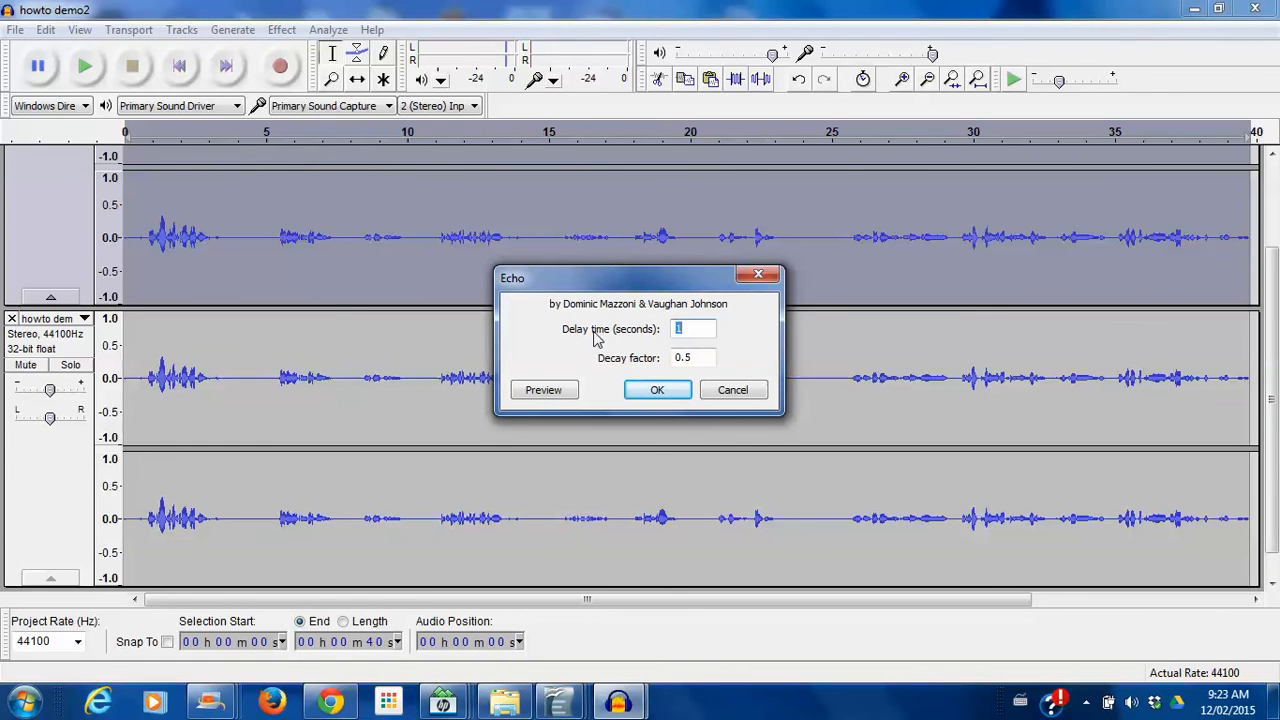
click(686, 330)
text(.12)
double_click(687, 357)
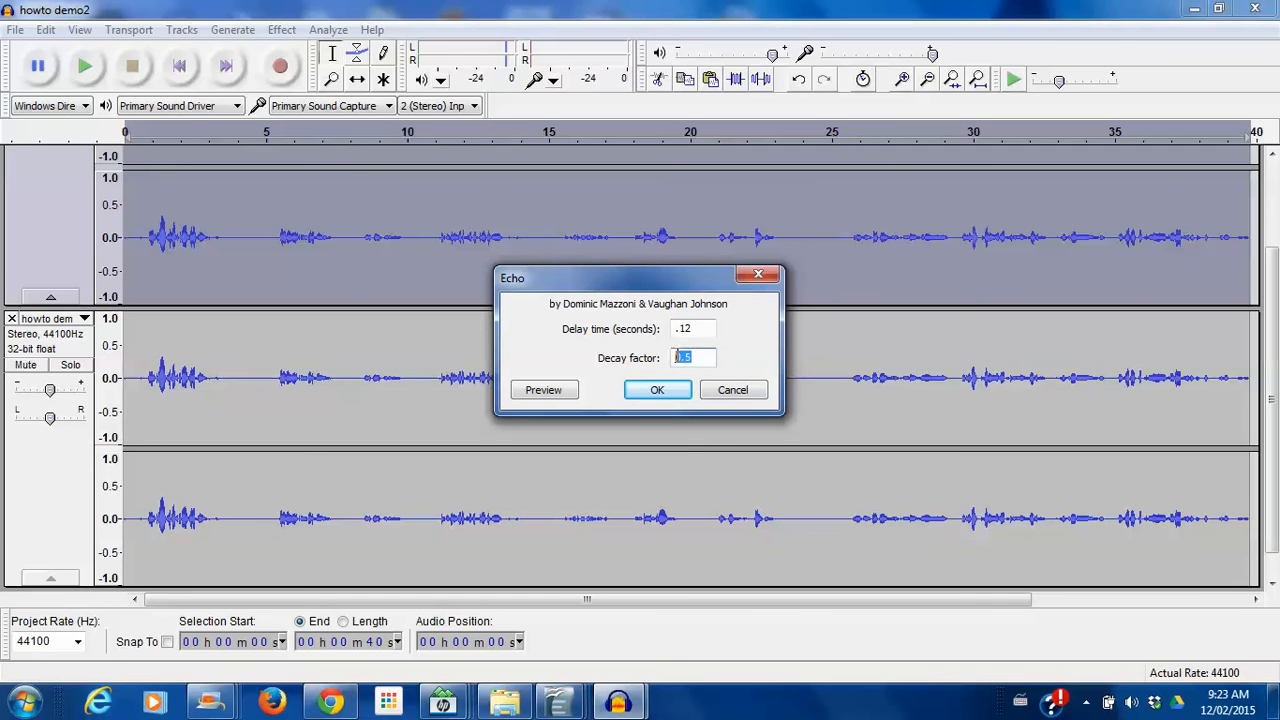
text(.12)
click(545, 390)
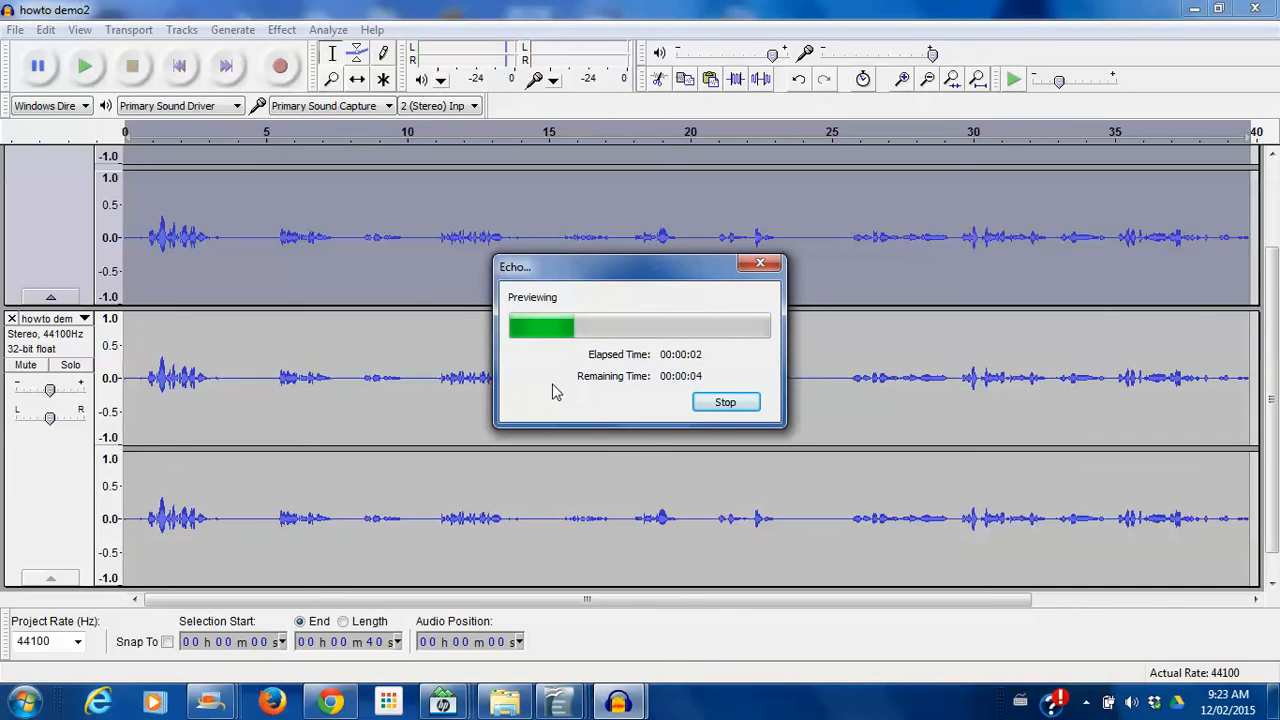
click(727, 403)
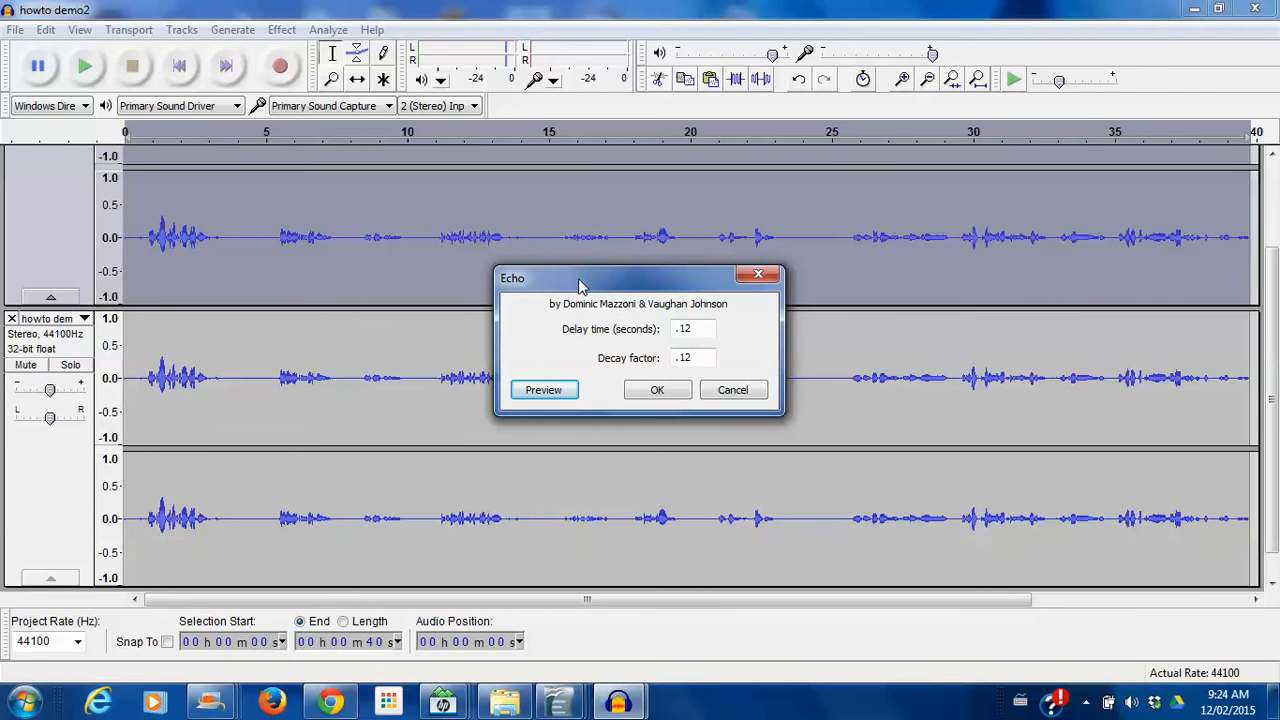
click(657, 390)
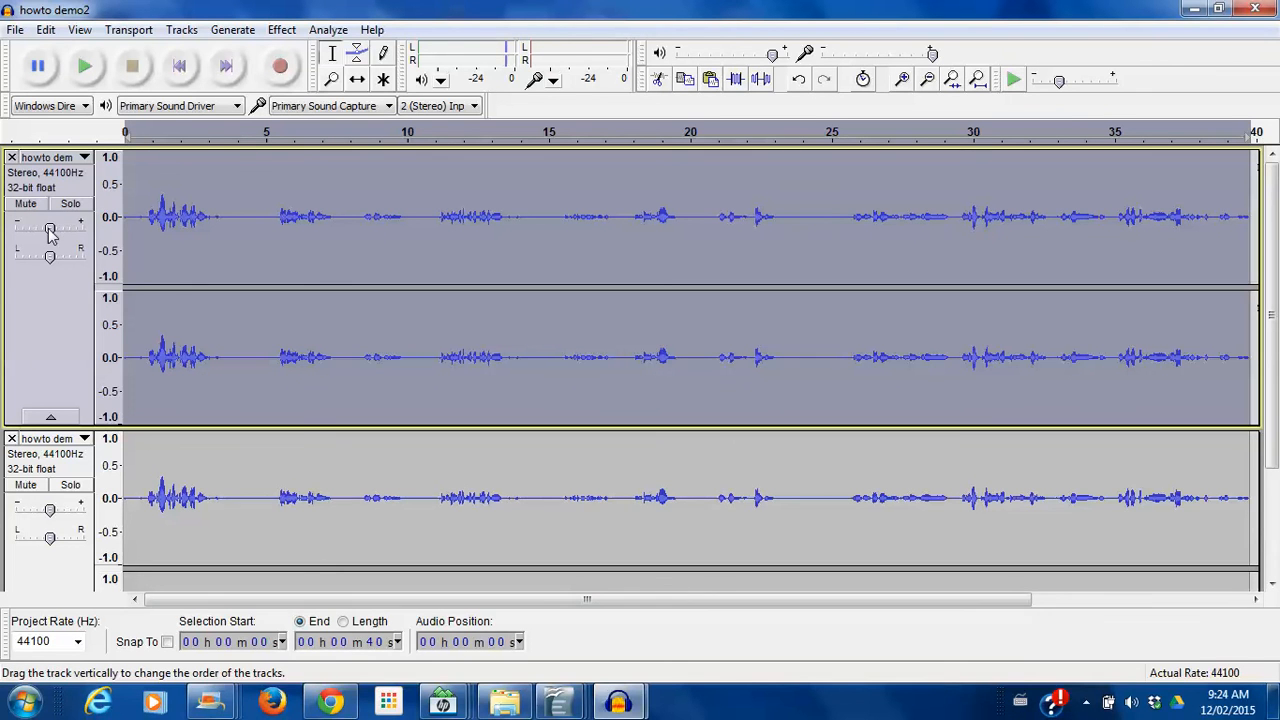
Lower the first track's gain slightly and play the mix from about 3.5 seconds.
drag(50, 231, 30, 234)
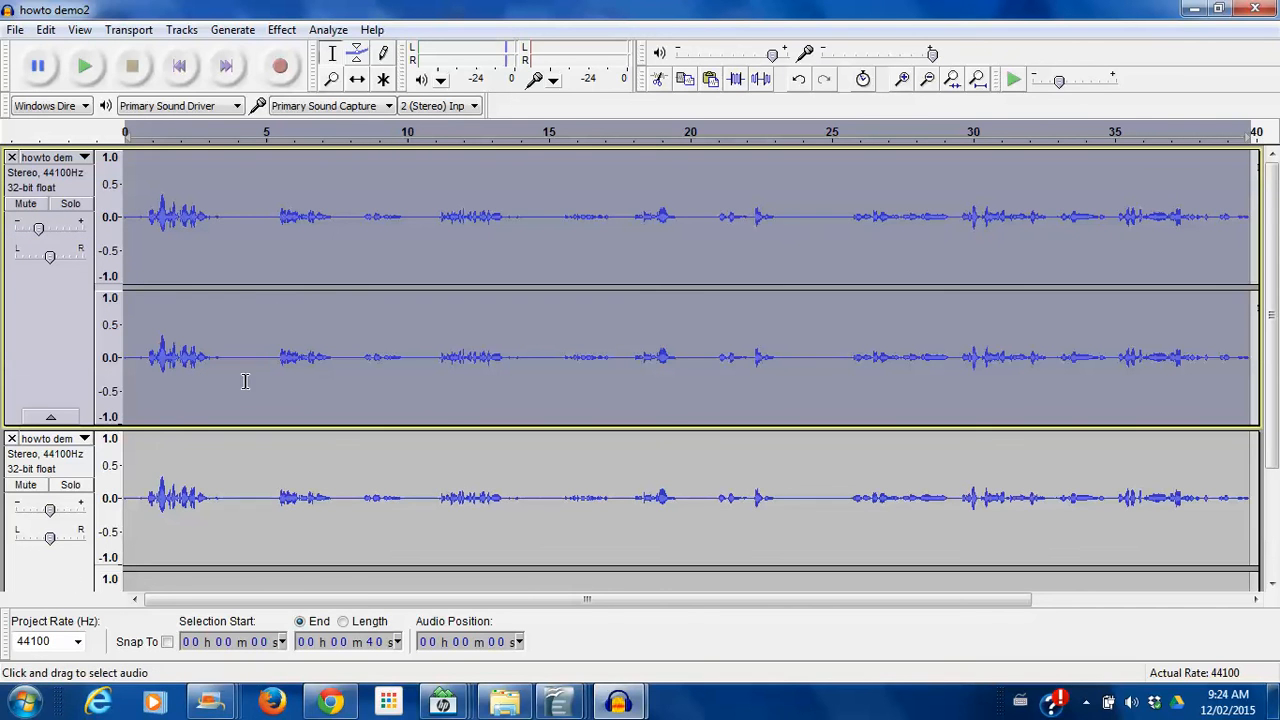
click(228, 130)
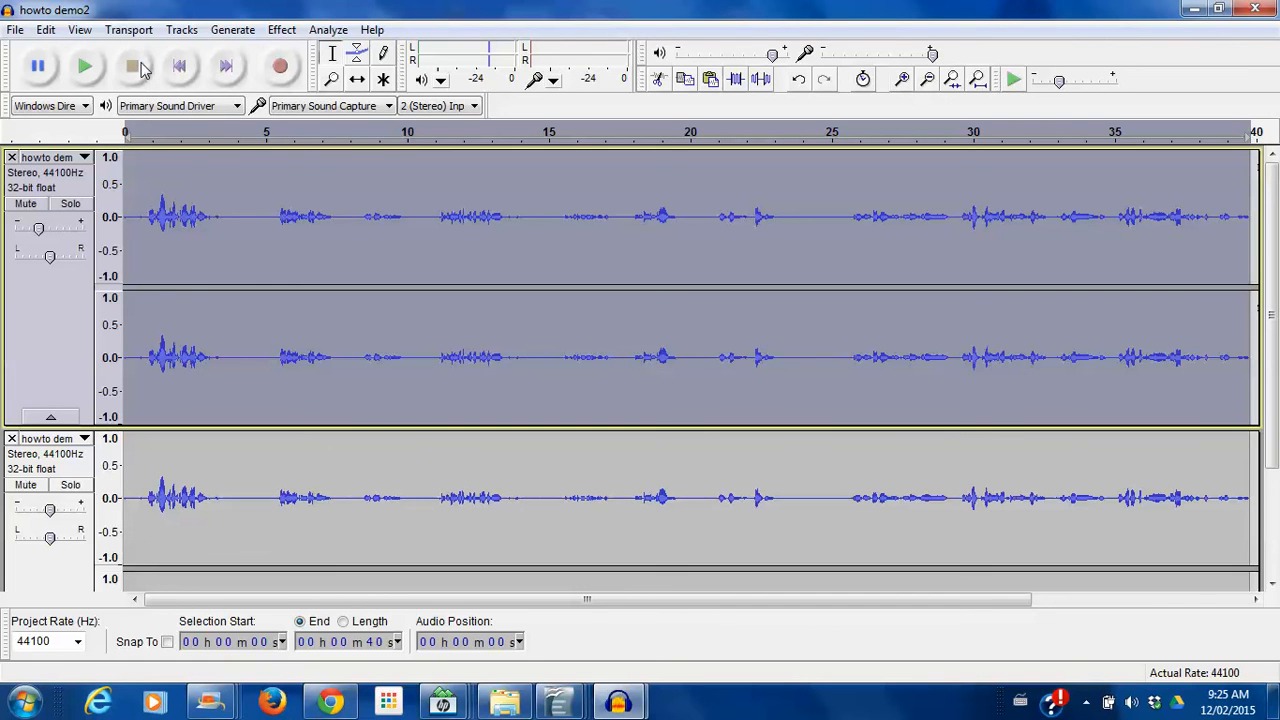
Export the mix as an MP3 file named dual voice2 in the demo folder, keeping the existing metadata.
click(15, 30)
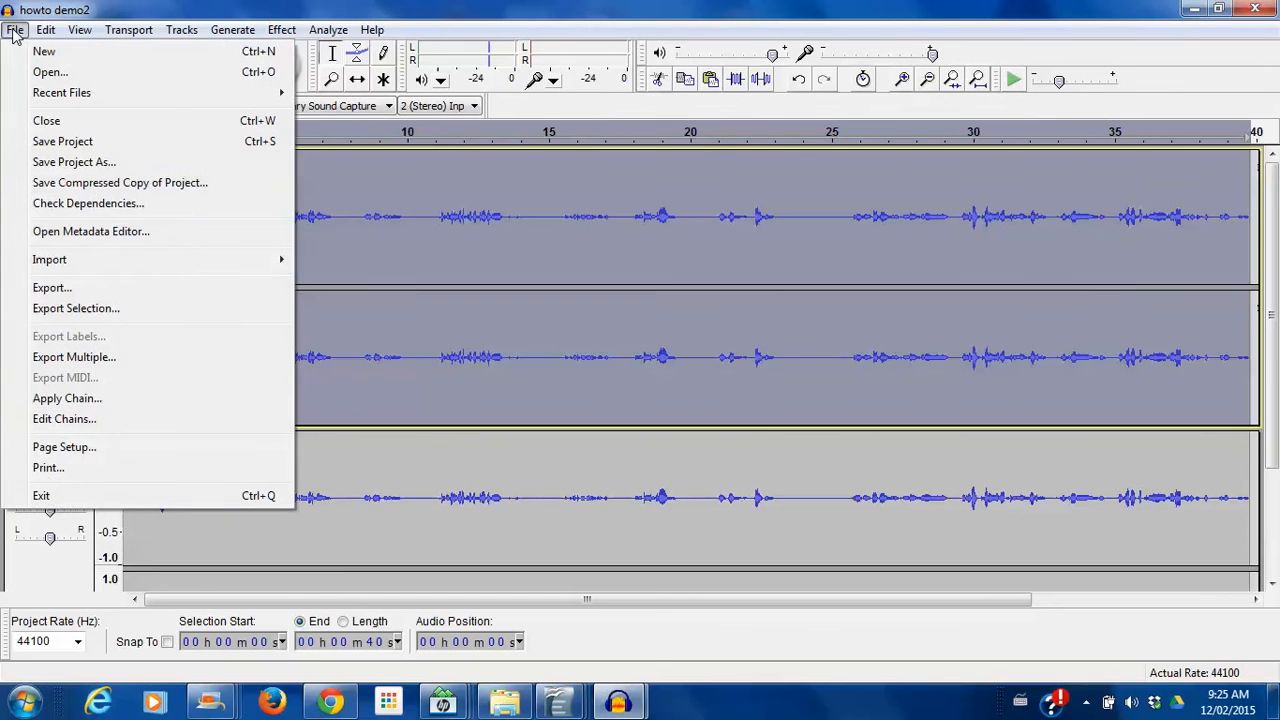
click(50, 288)
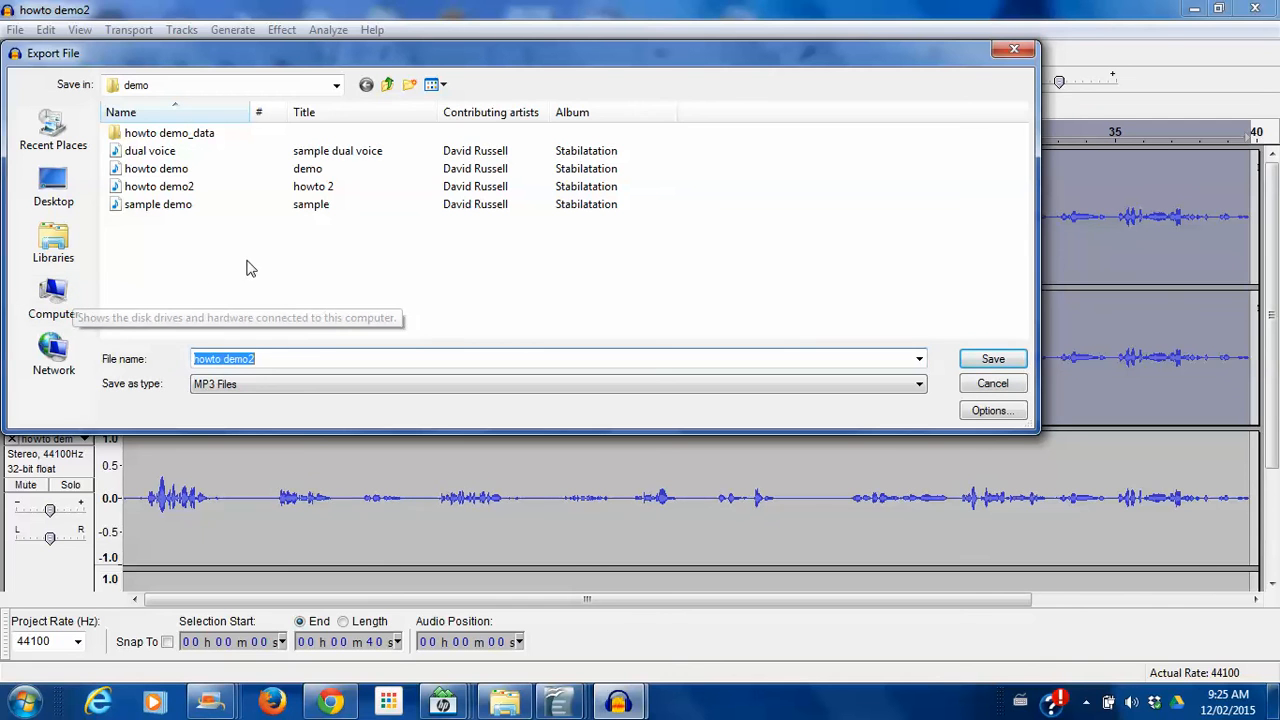
click(158, 154)
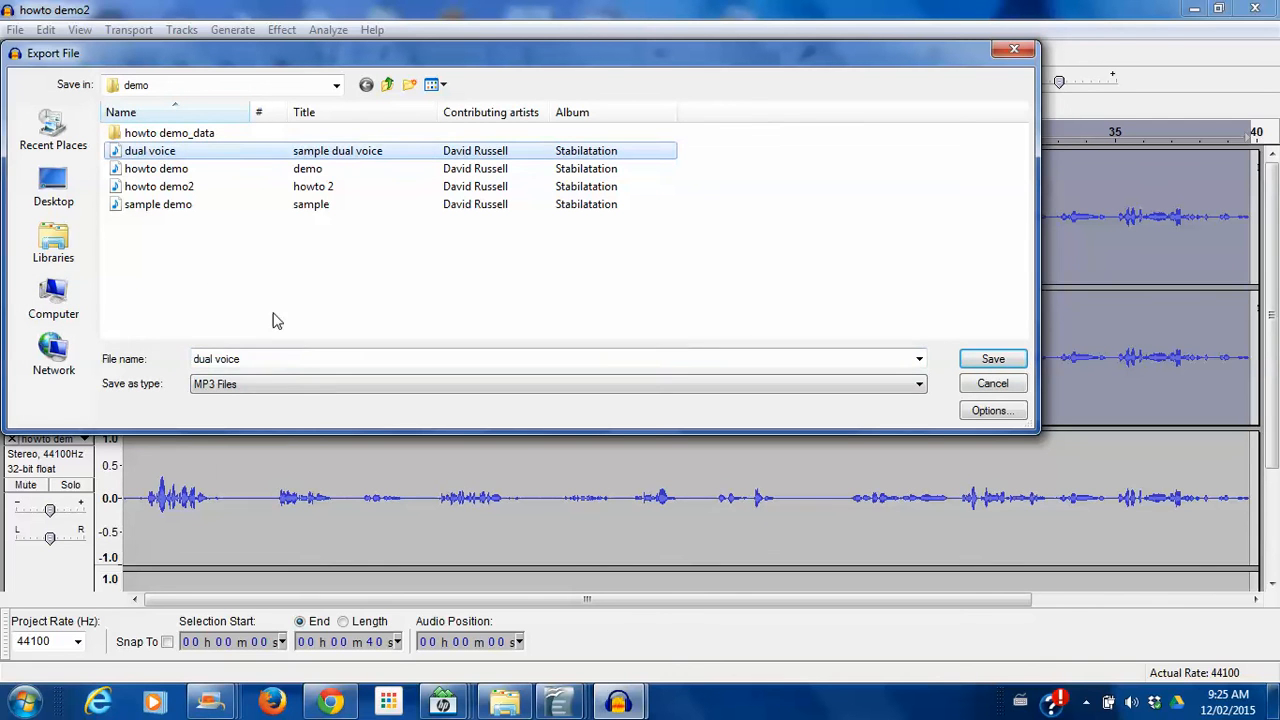
click(262, 360)
double_click(262, 360)
click(262, 360)
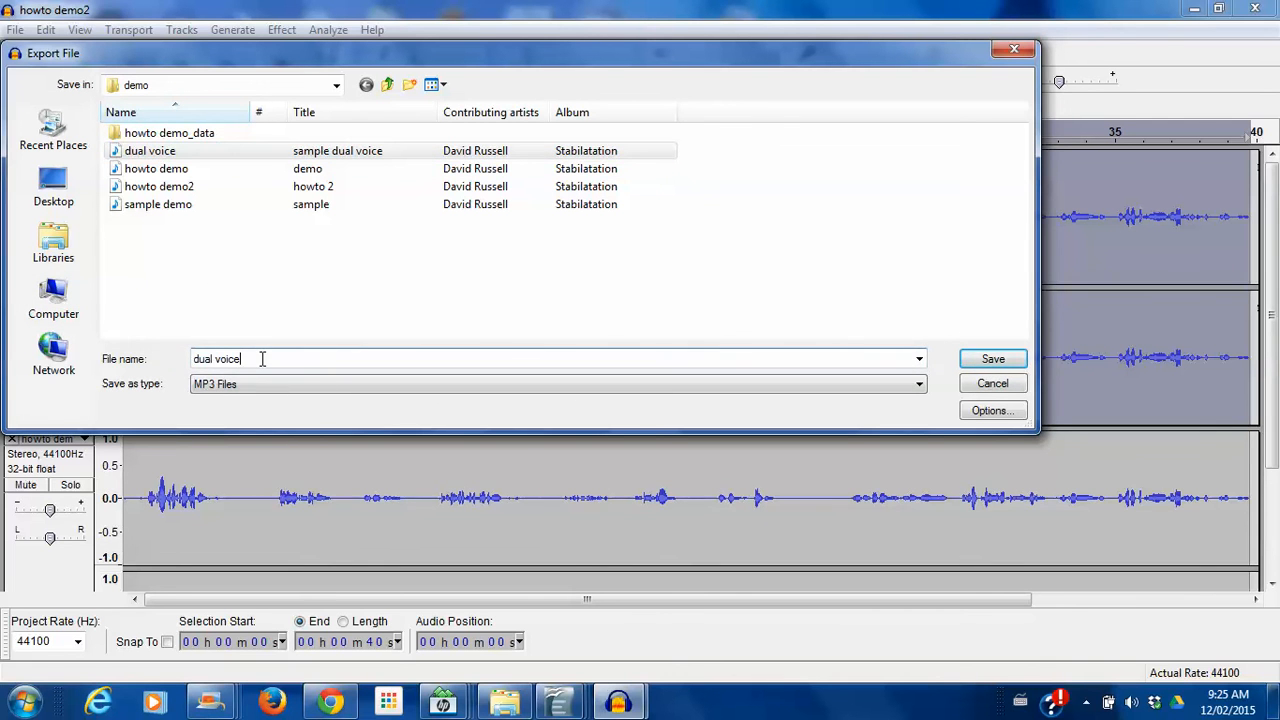
text(2)
click(992, 362)
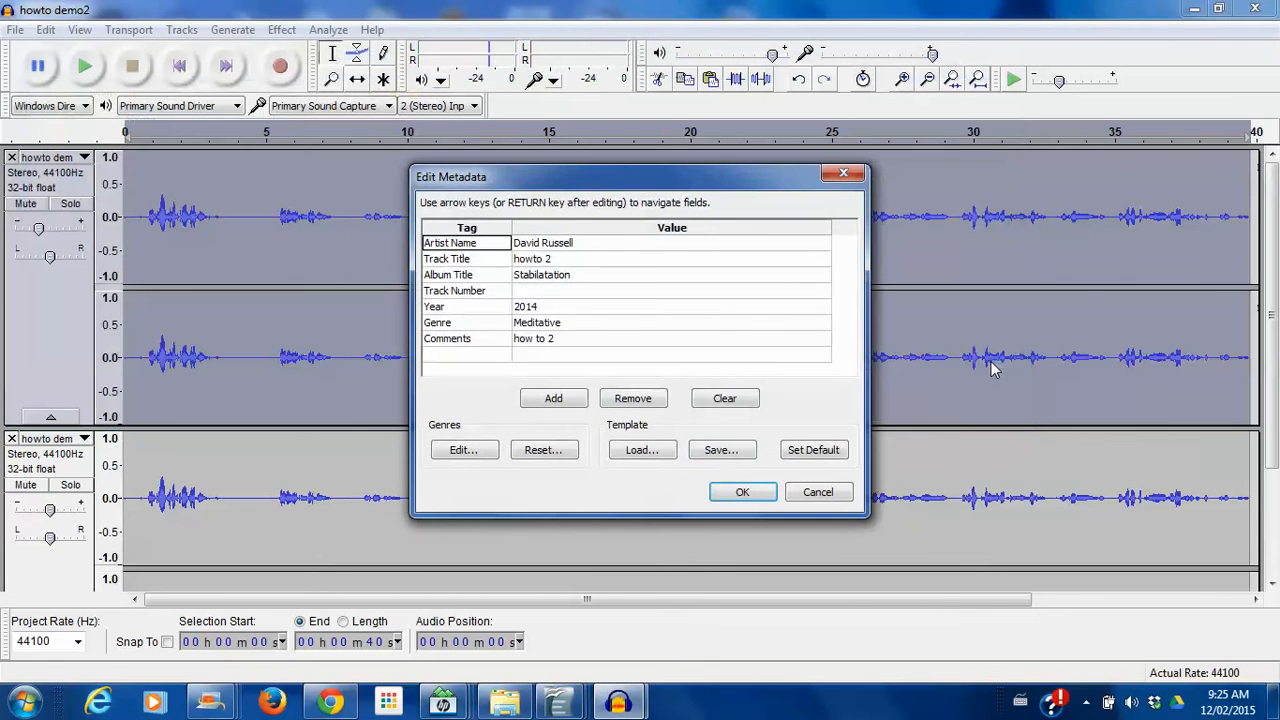
click(742, 491)
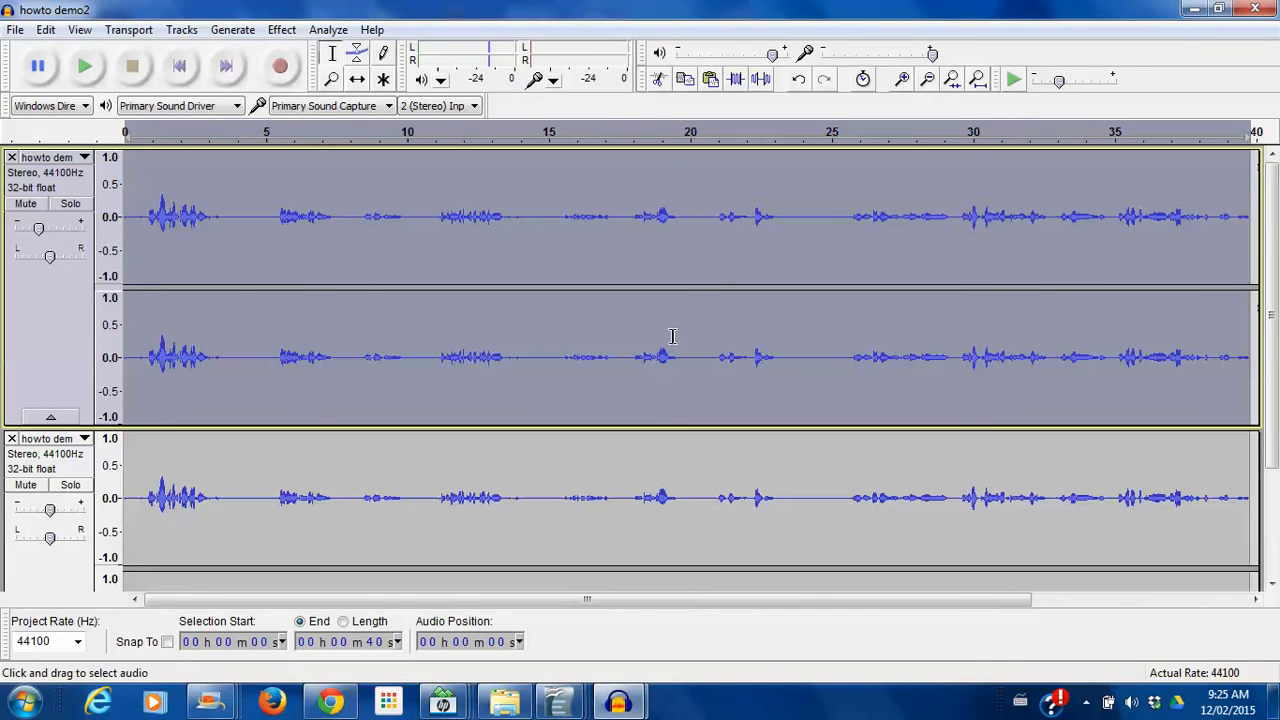
Apply Fade In to about the first 19 seconds of the first track and play the mix from about 1 second.
drag(670, 346, 92, 277)
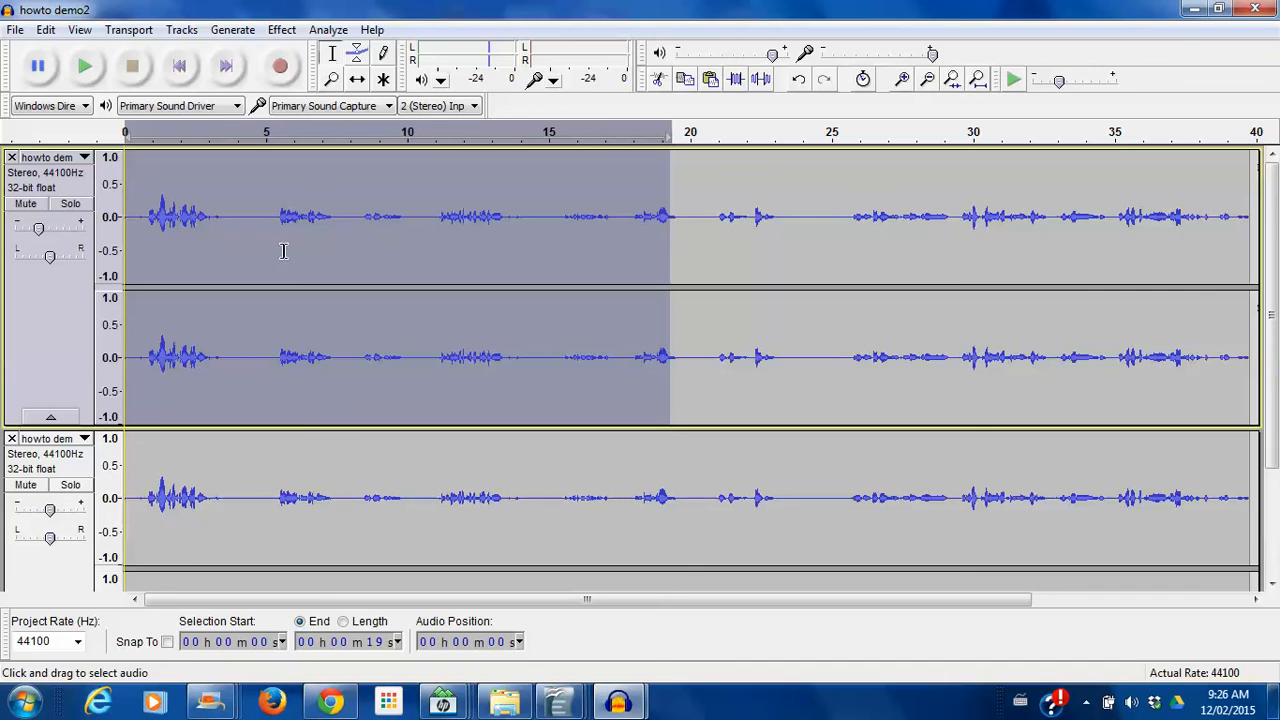
click(282, 31)
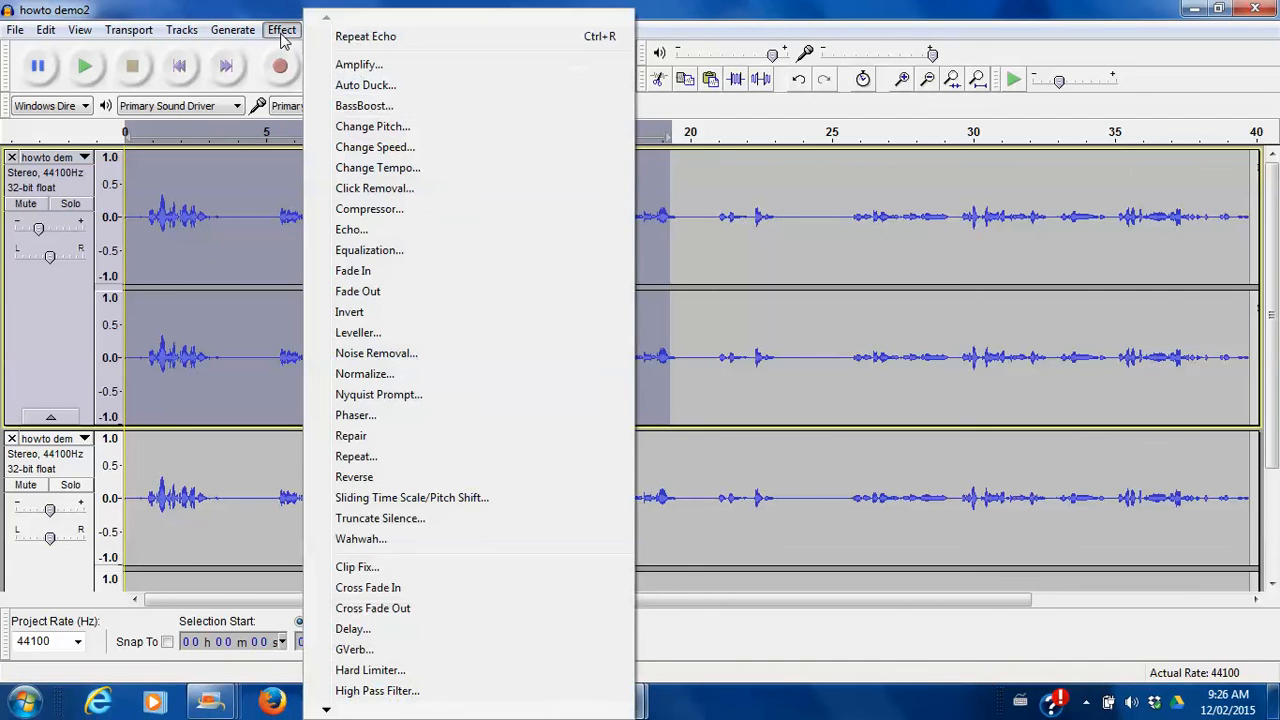
click(356, 280)
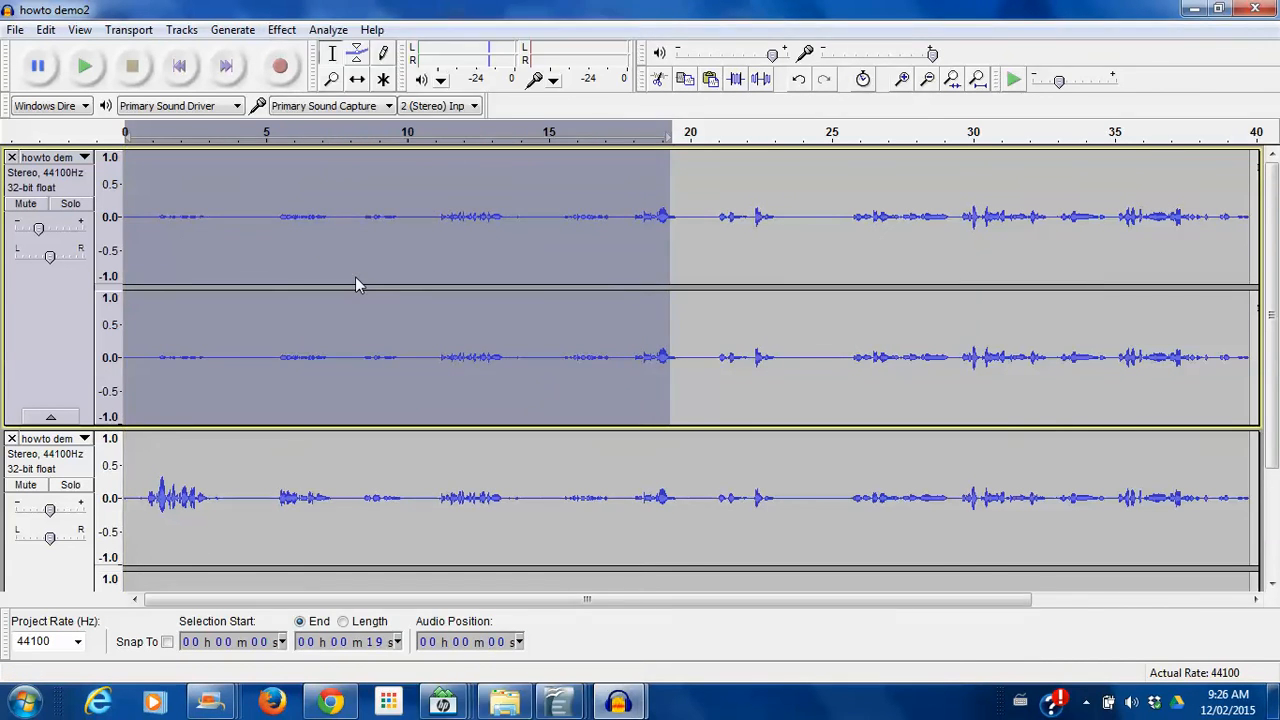
click(146, 135)
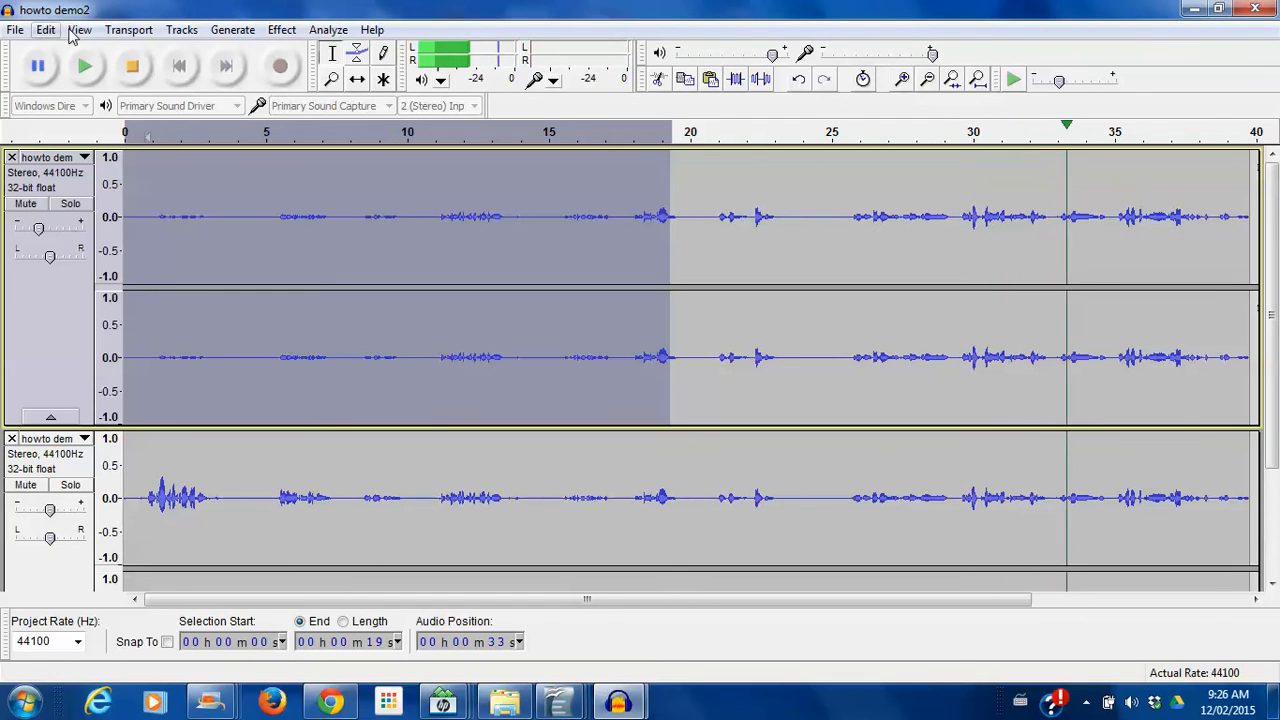
click(130, 68)
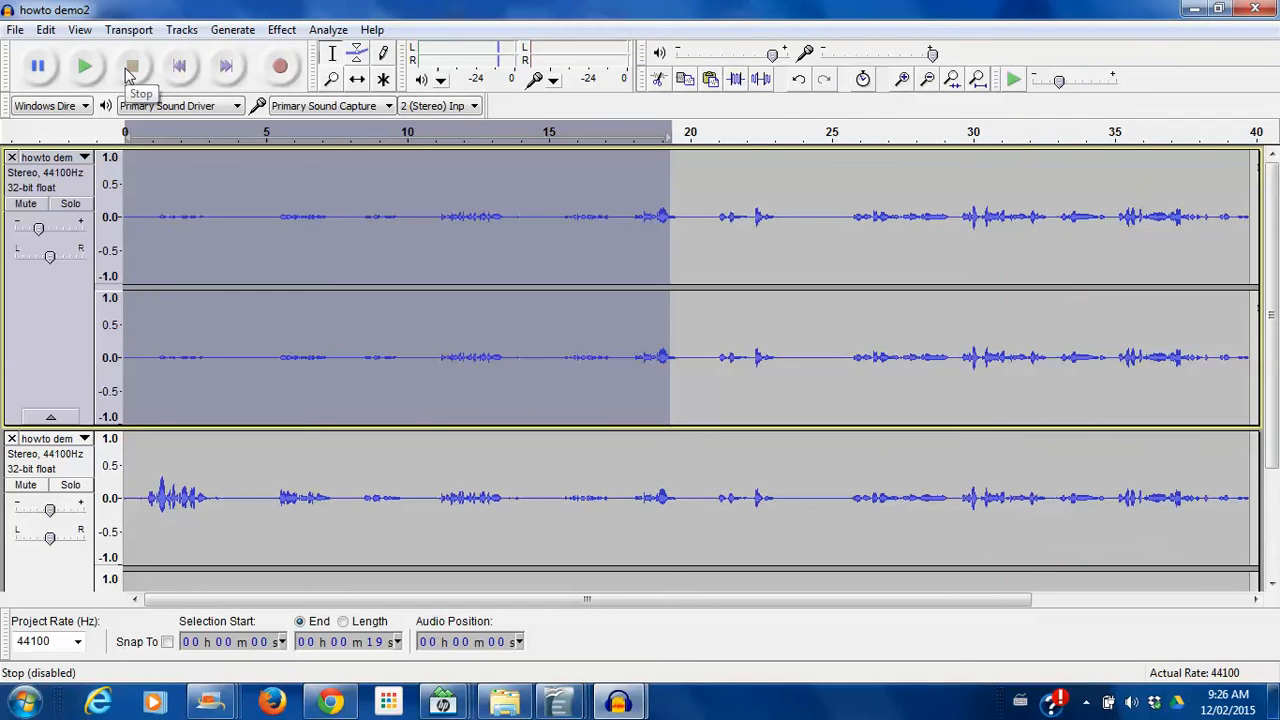